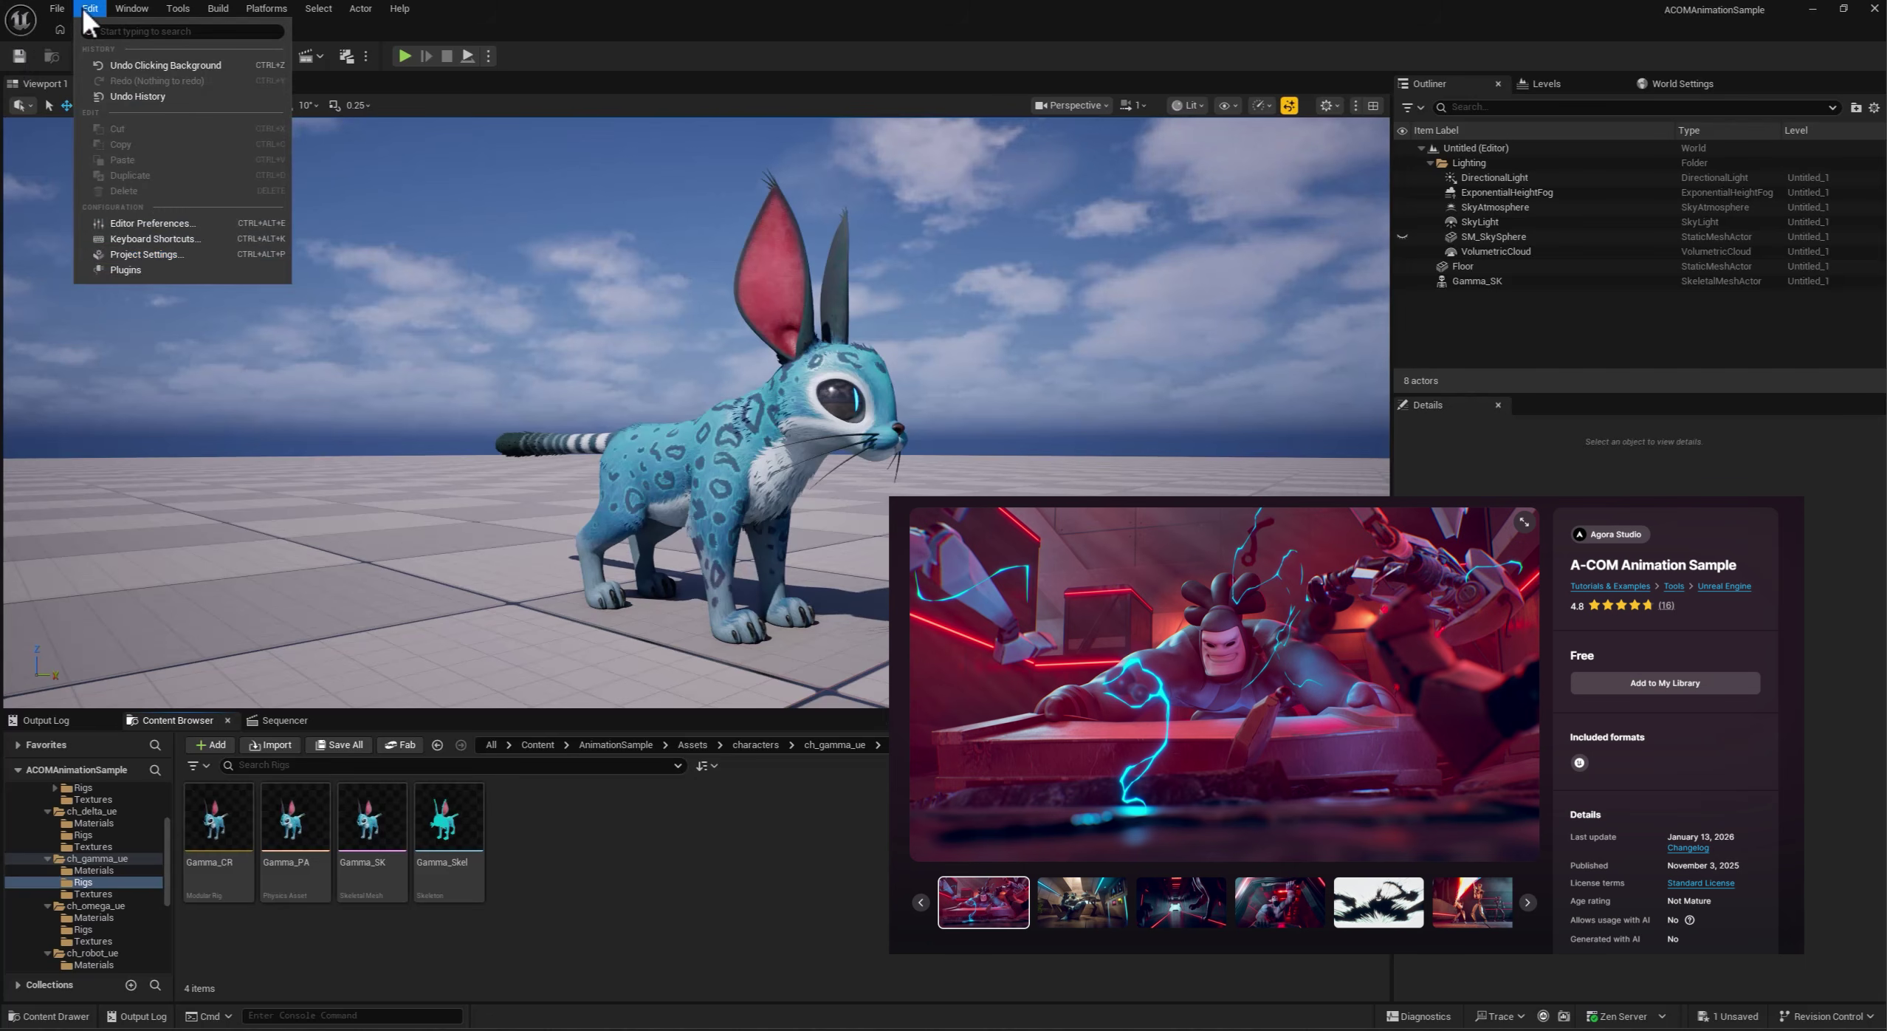
# Open the plugin browser and search for "direct mesh".
pyautogui.click(124, 269)
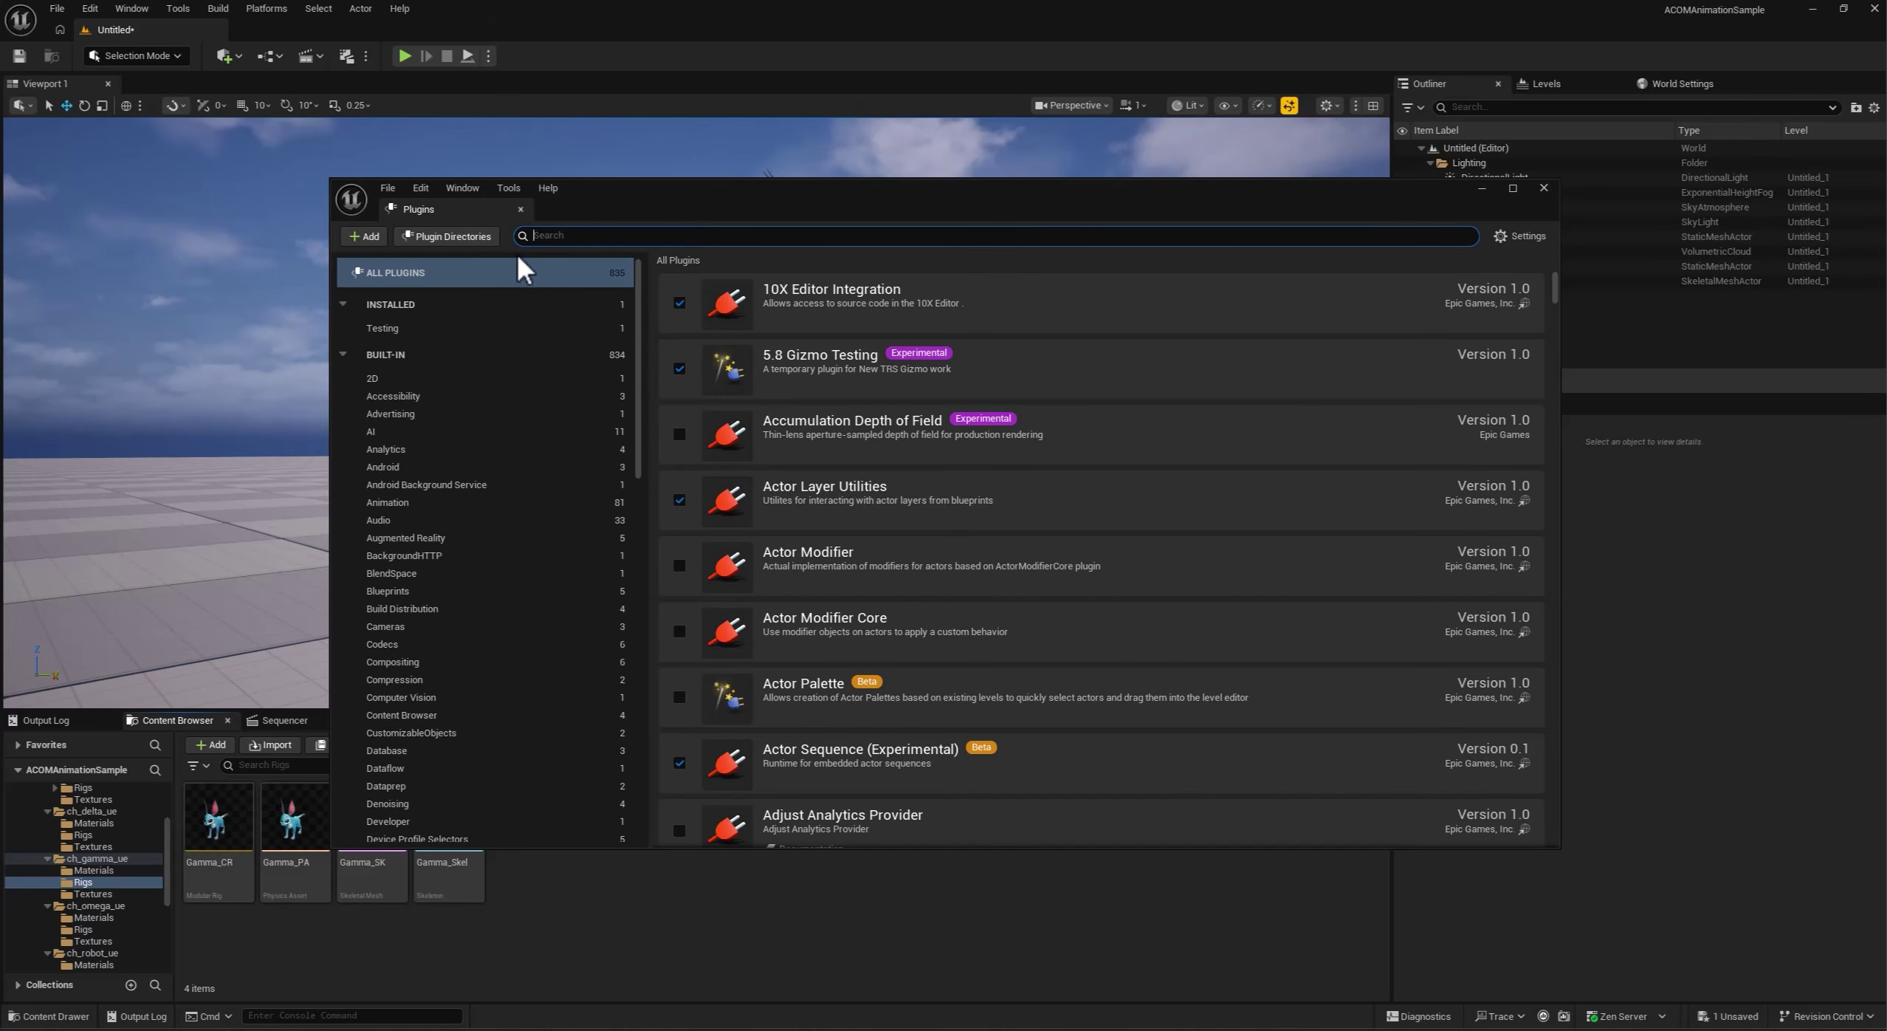
pyautogui.write('direct mesh')
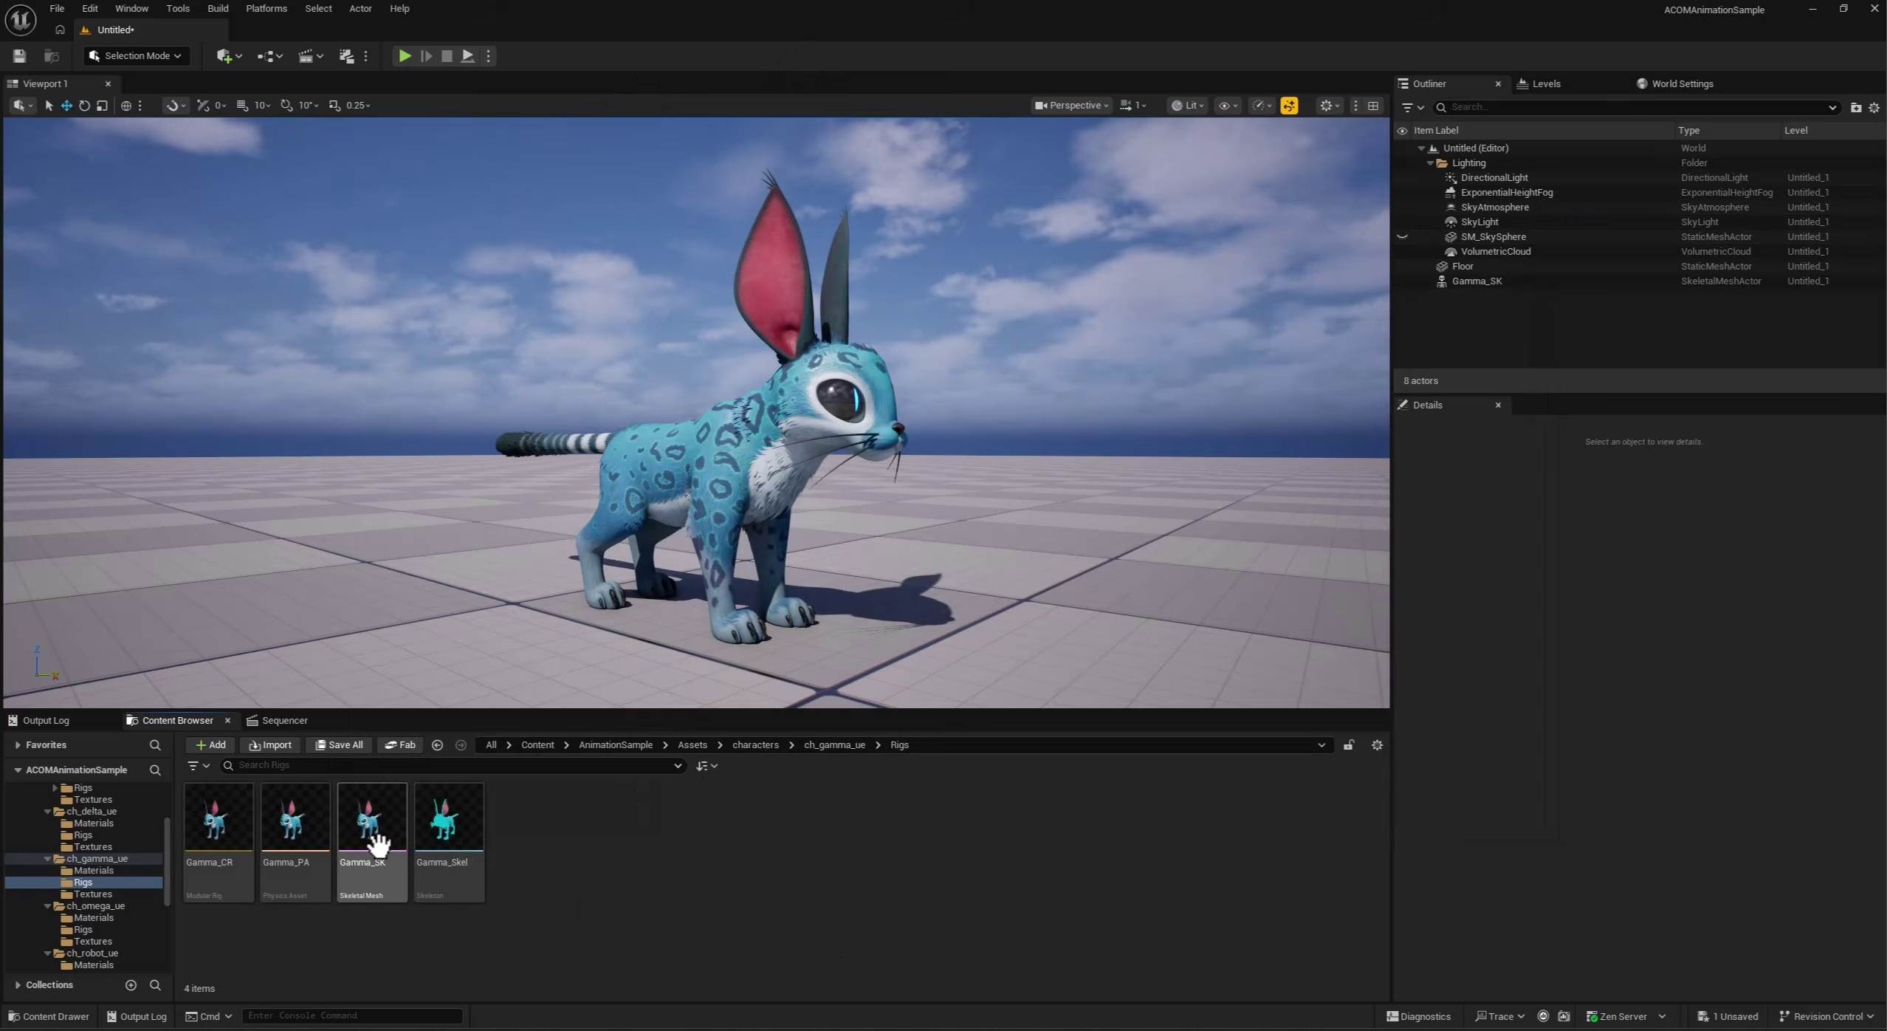
# Generate DMC polygroups on the Gamma_SK skeletal mesh in layer dmc-polygroup, apply them to the asset and close the mesh editor.
pyautogui.doubleClick(372, 821)
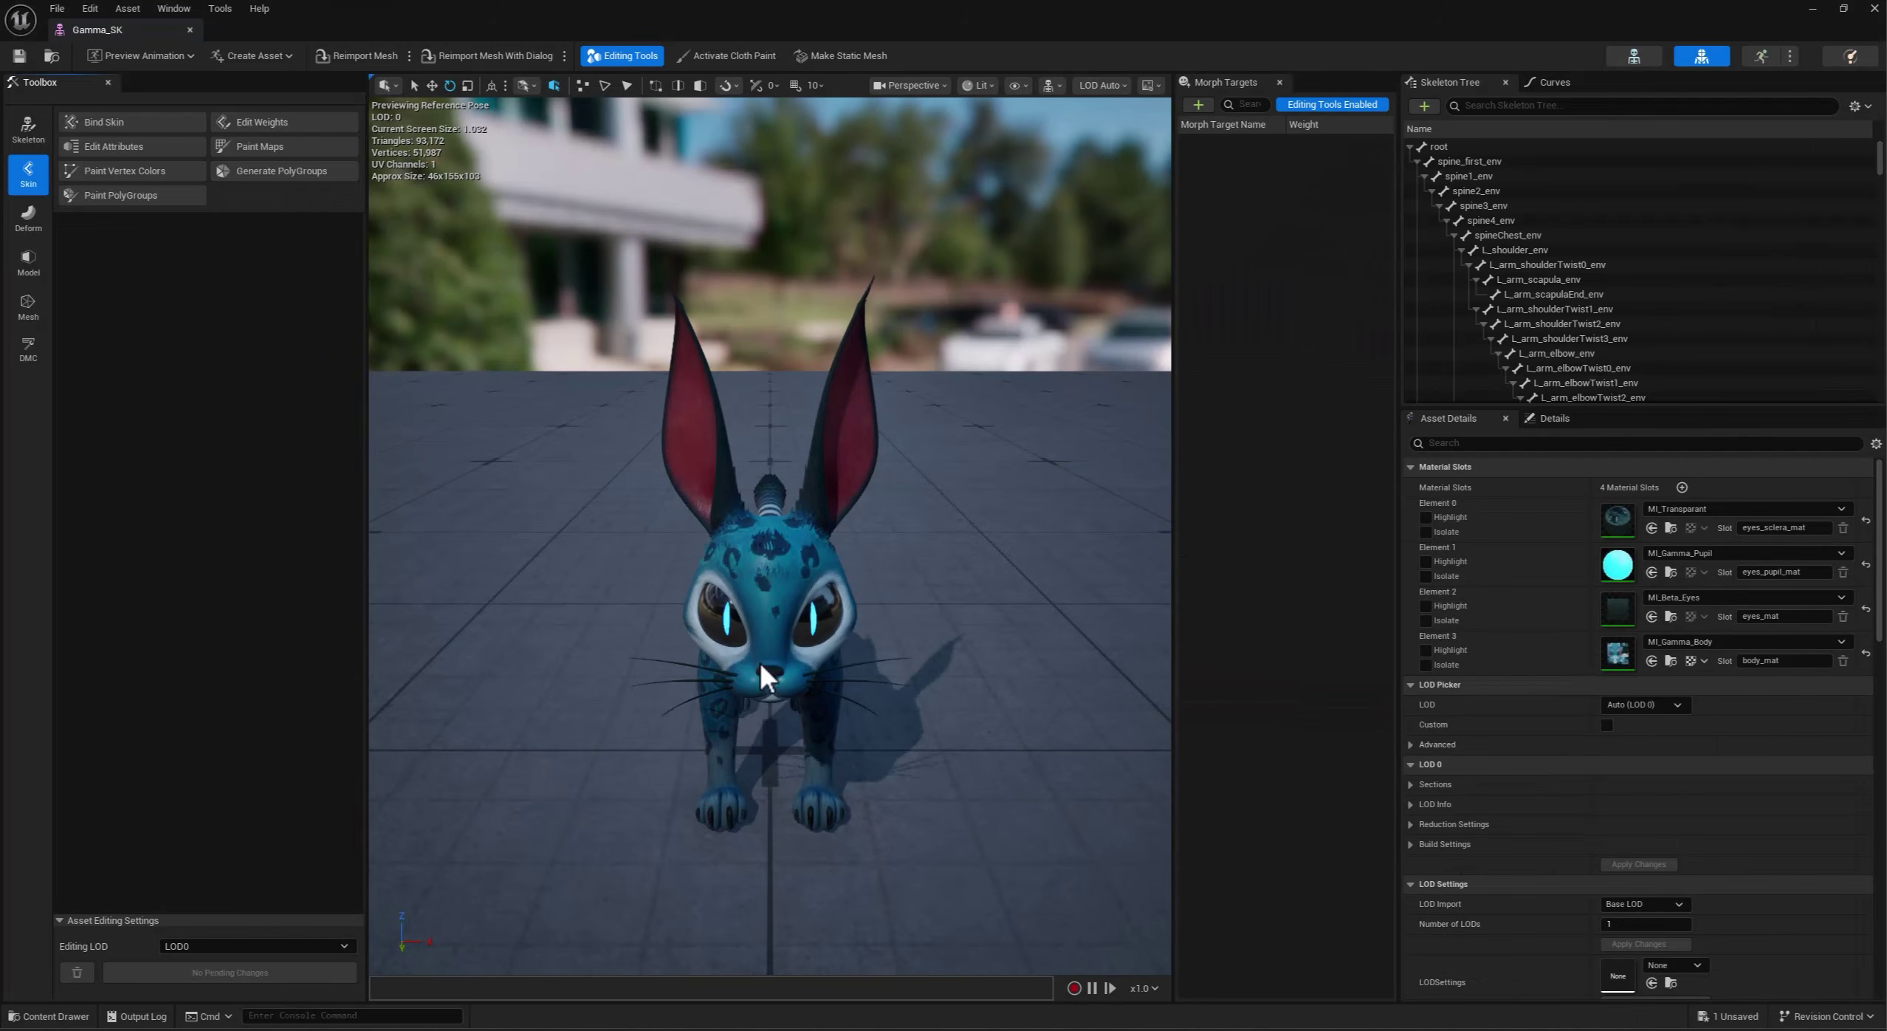
pyautogui.moveTo(548, 530); pyautogui.dragTo(443, 530)
pyautogui.click(29, 376)
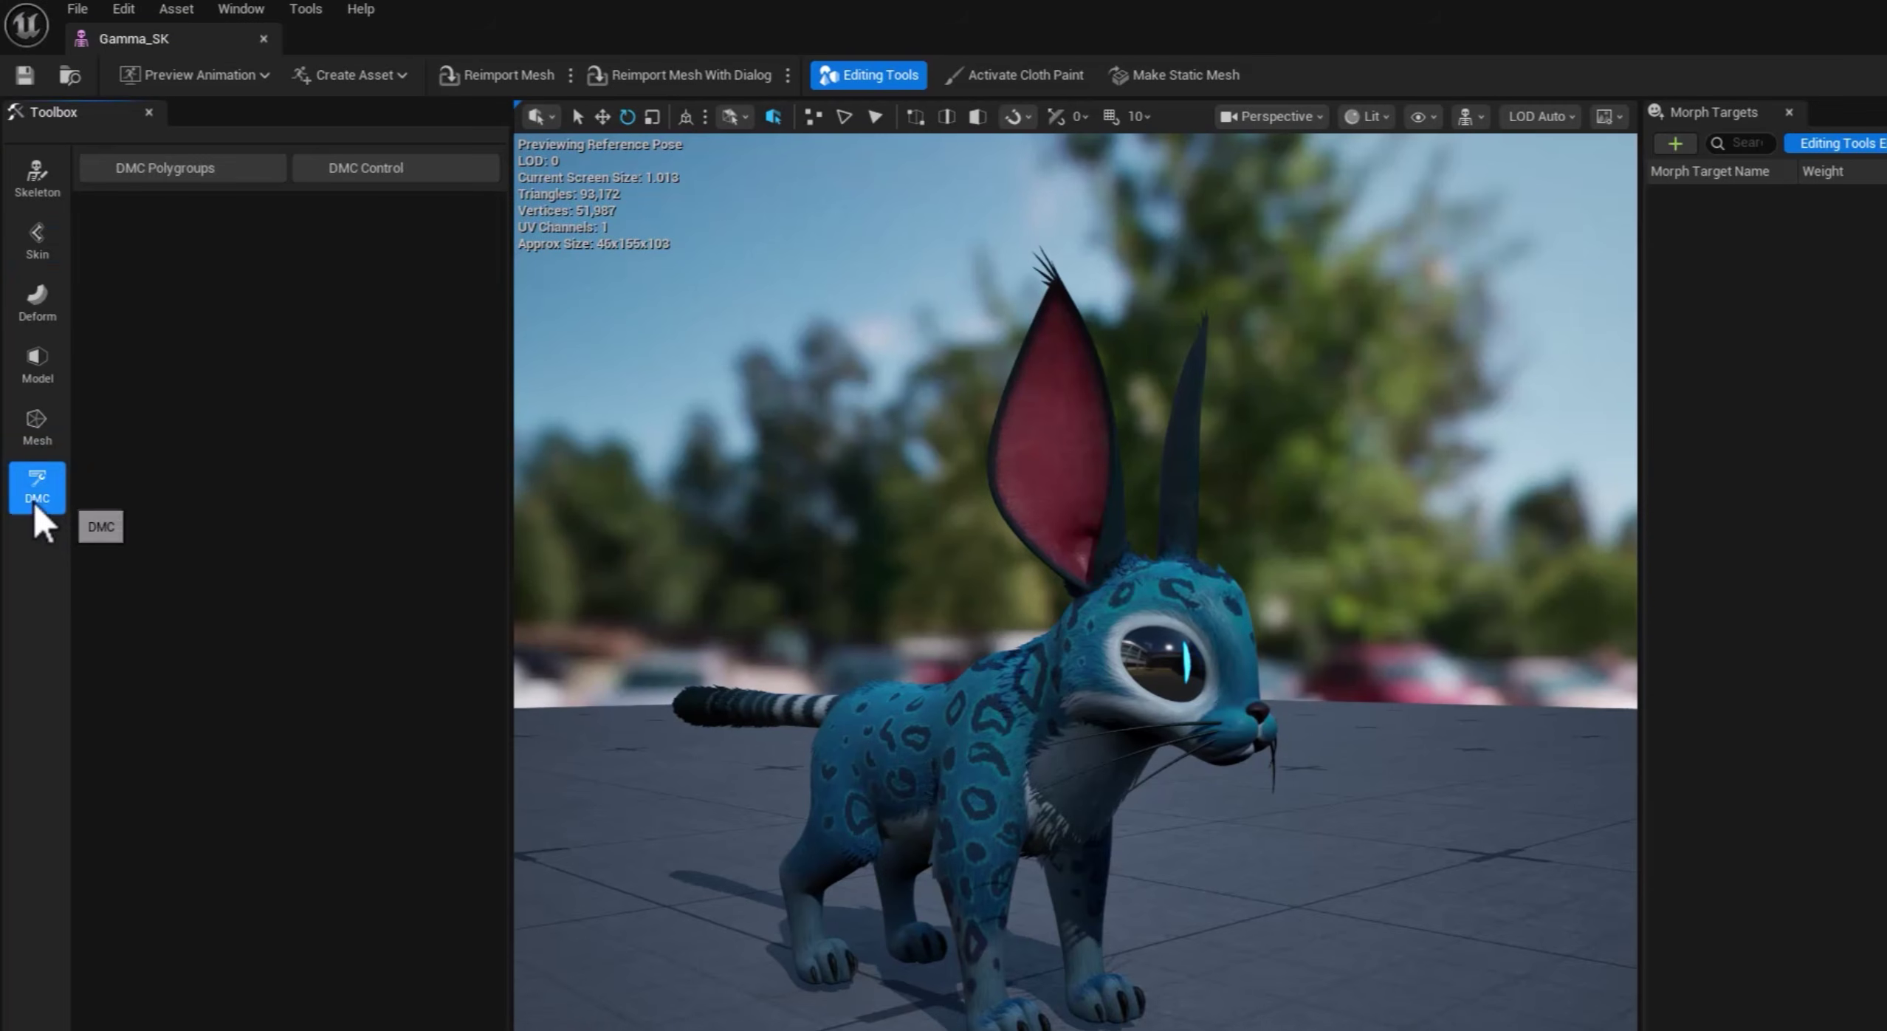
pyautogui.click(192, 176)
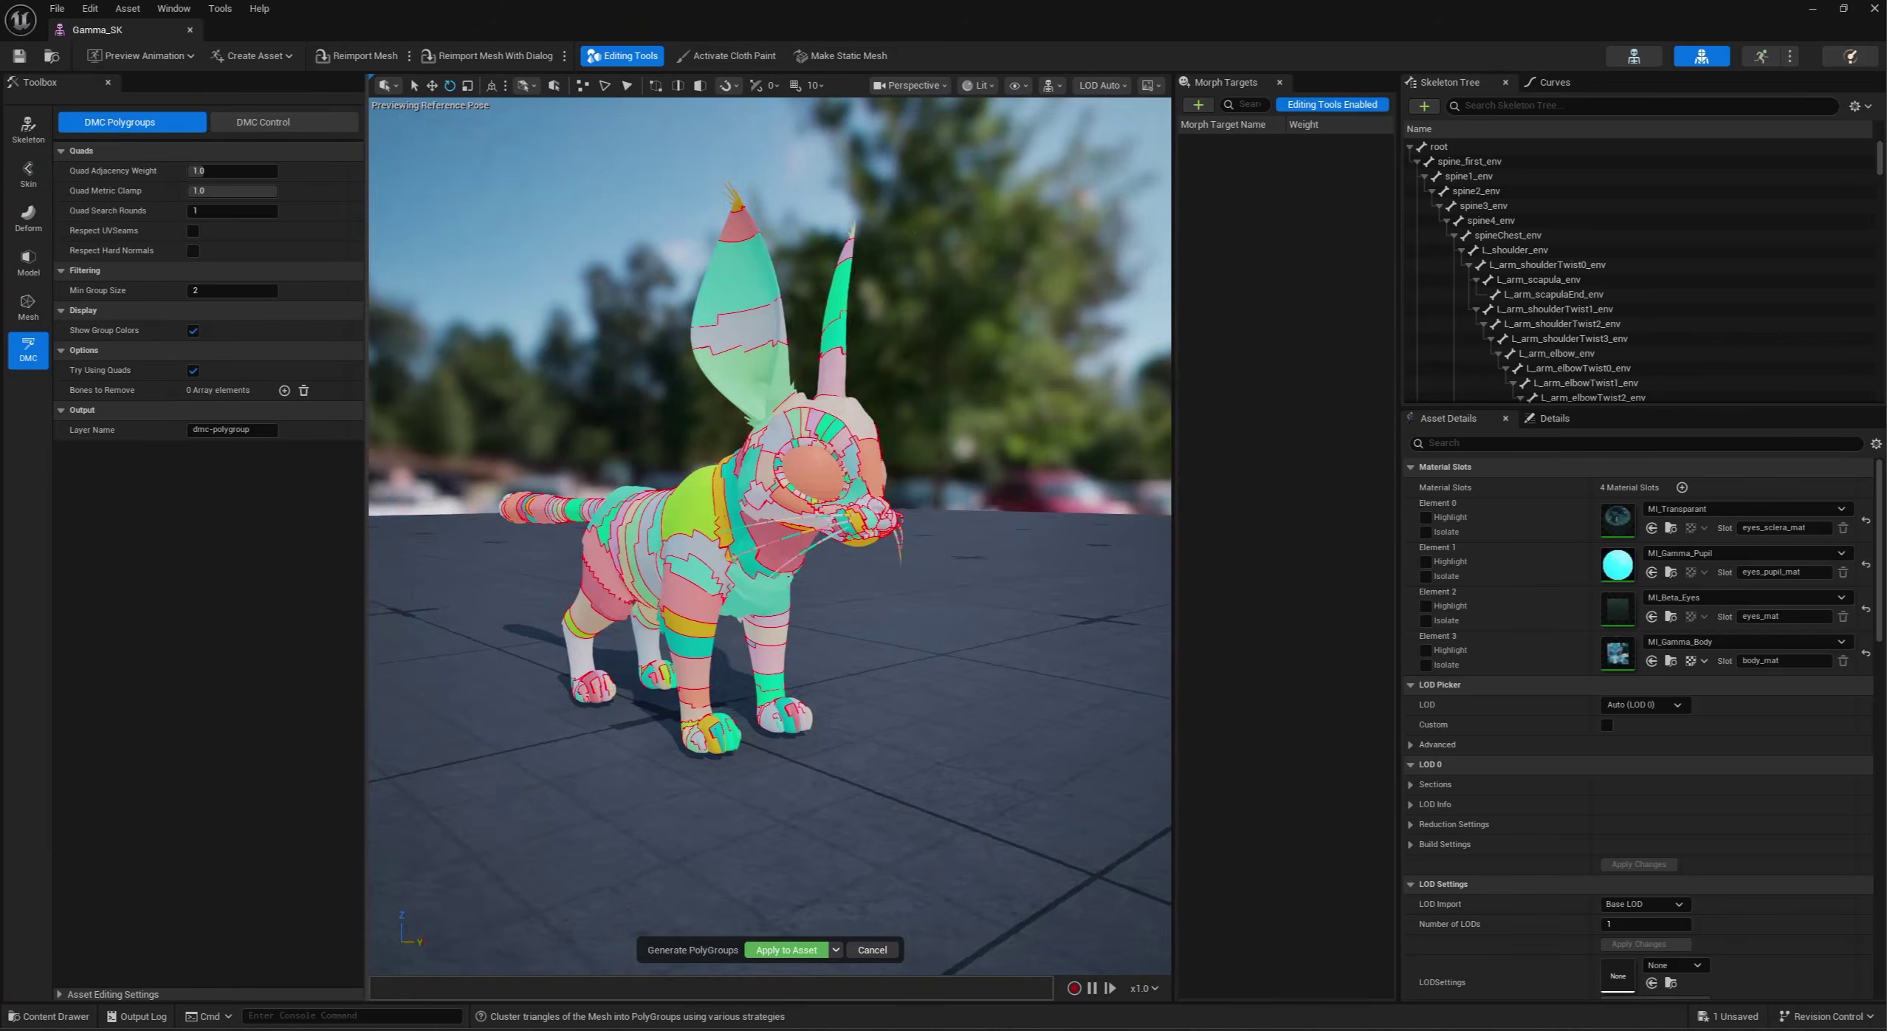
pyautogui.moveTo(967, 625); pyautogui.dragTo(889, 919)
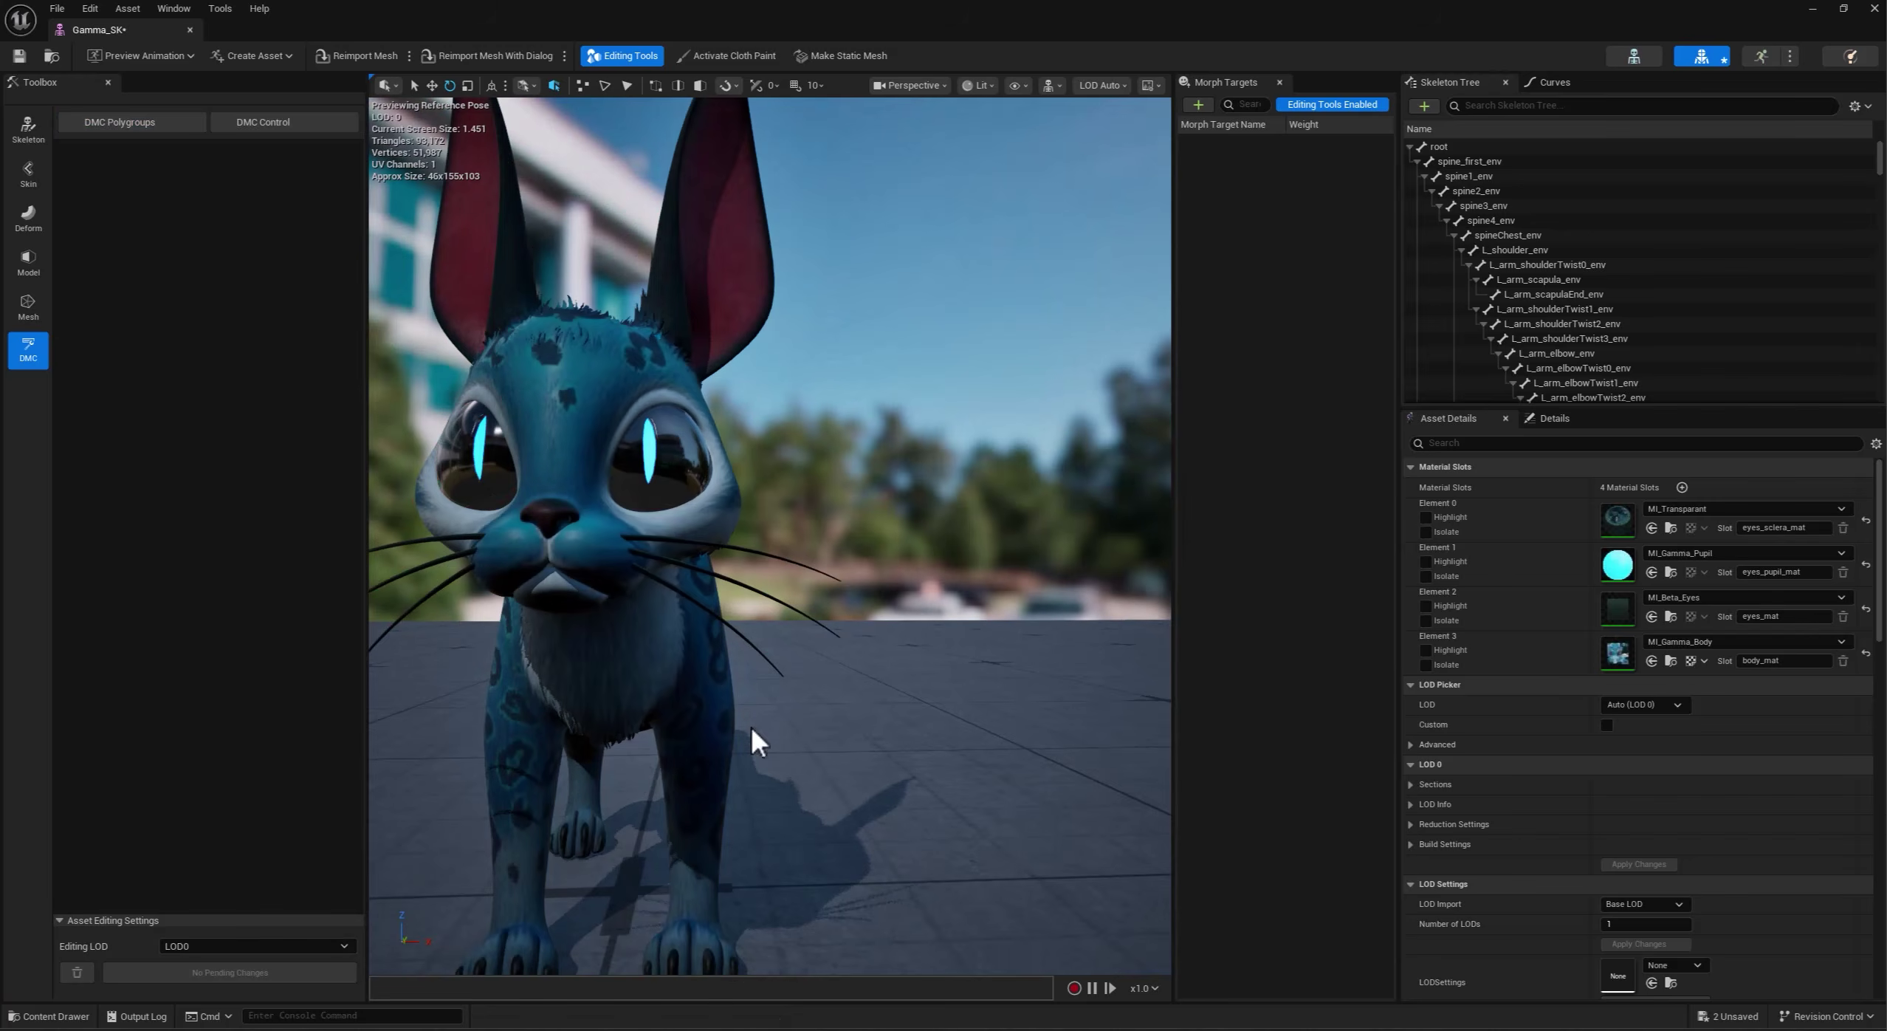
pyautogui.moveTo(724, 729); pyautogui.dragTo(796, 750)
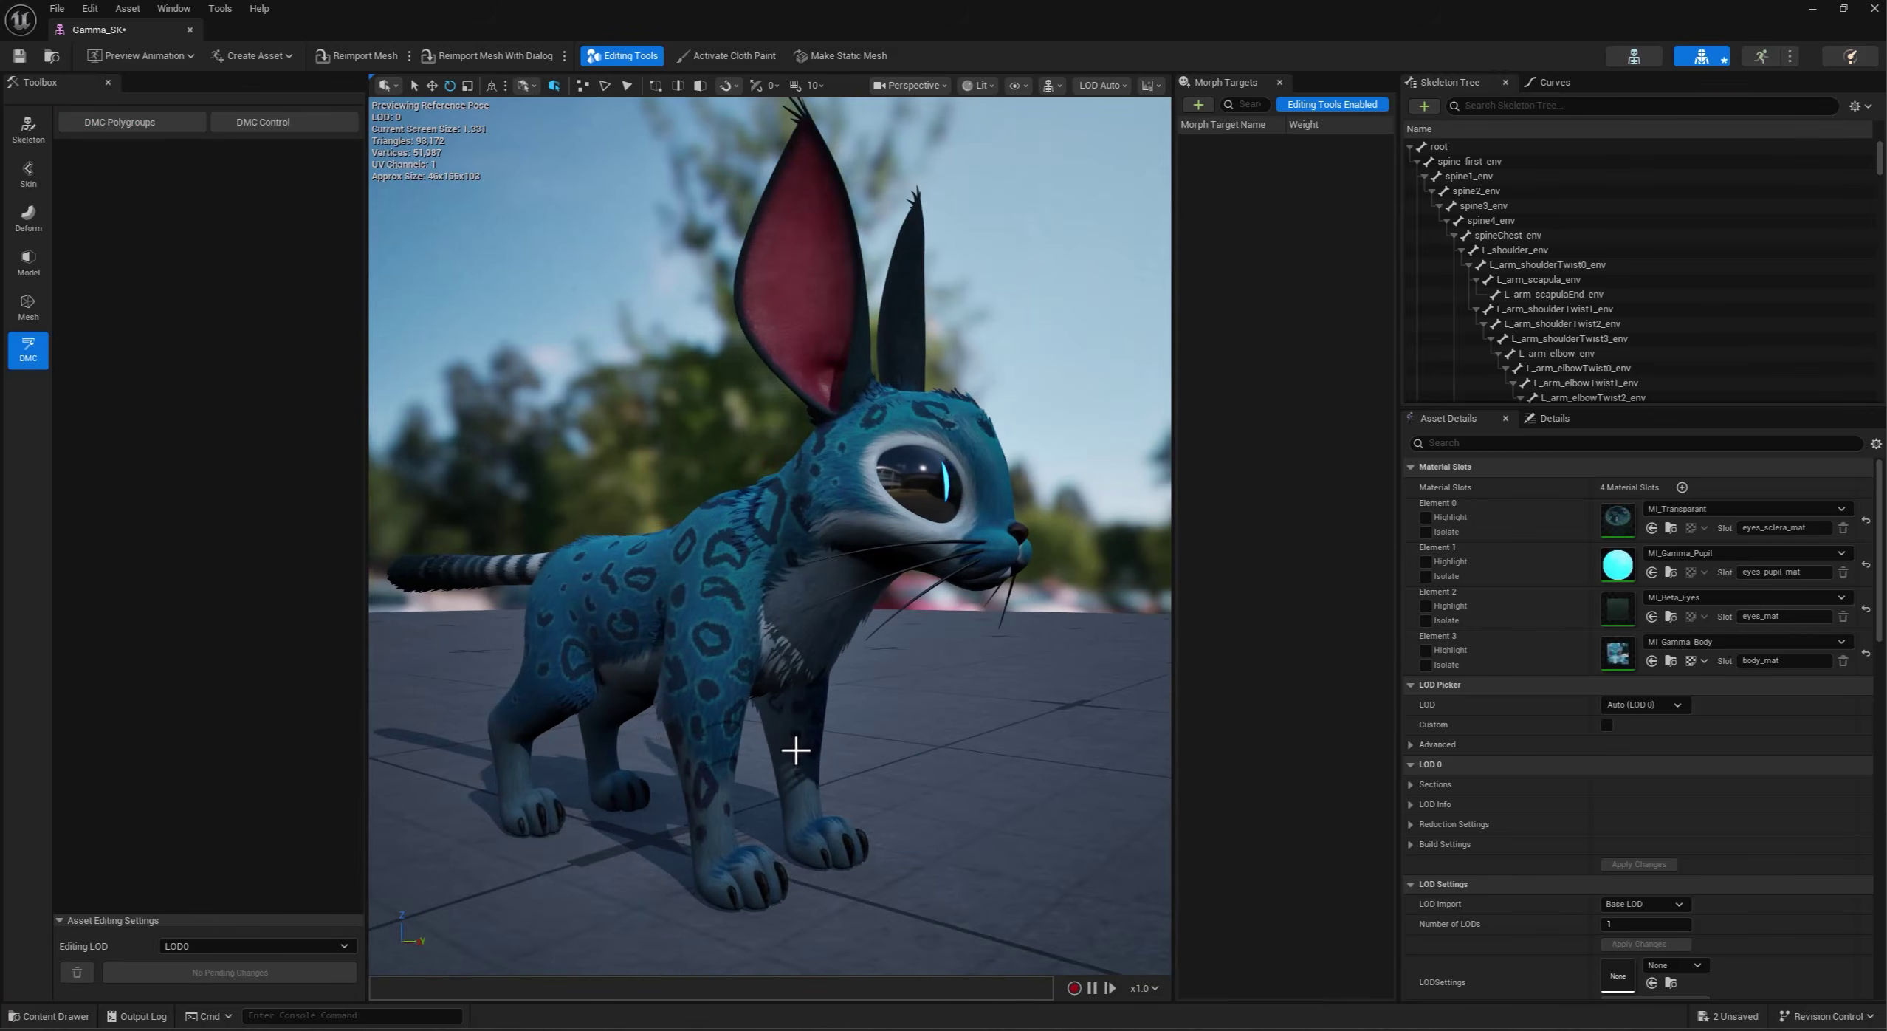
pyautogui.click(1874, 8)
# Create a Control Rig from the Gamma_SK skeletal mesh and name it Gamma_SK_DMC.
pyautogui.rightClick(362, 823)
pyautogui.moveTo(476, 234)
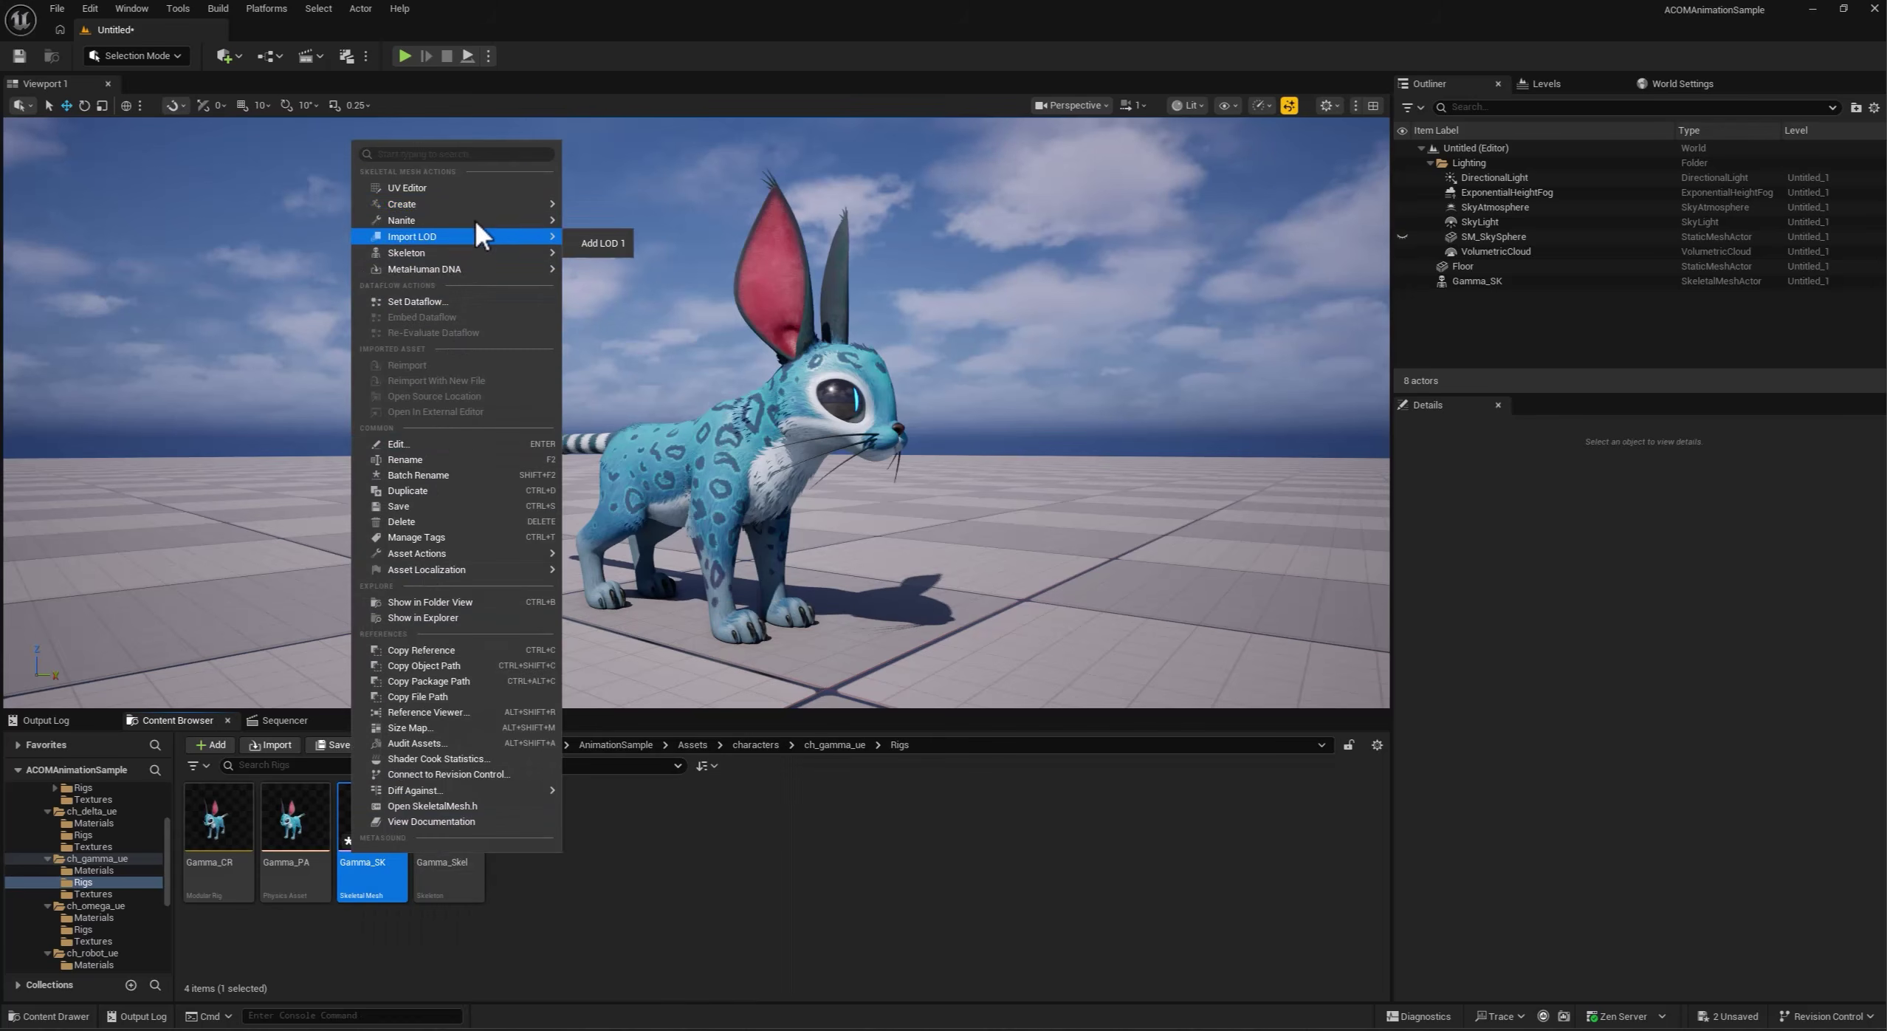
pyautogui.moveTo(480, 204)
pyautogui.click(608, 442)
pyautogui.write('DMC')
pyautogui.press('Return')
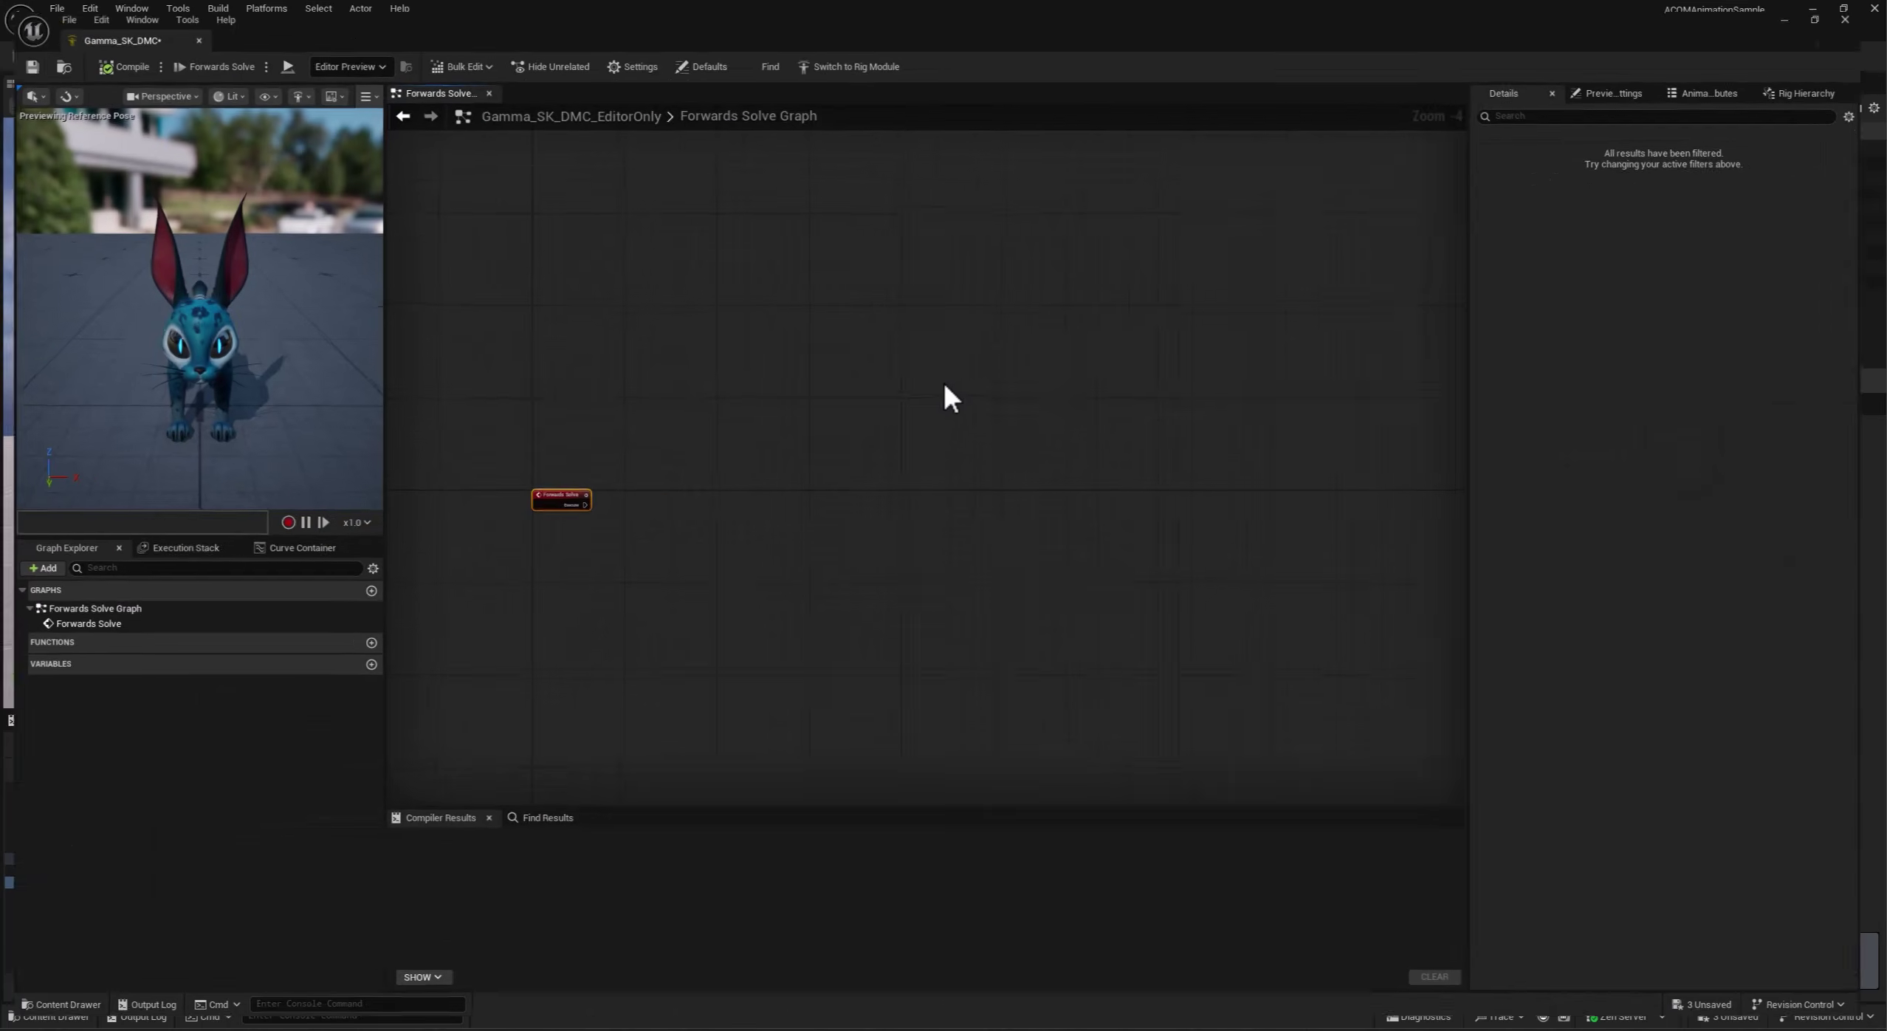
# Add a Construction Event node above the Forwards Solve node in the rig graph.
pyautogui.scroll(3, 644, 502)
pyautogui.moveTo(632, 501); pyautogui.dragTo(894, 690, button='right')
pyautogui.rightClick(754, 401)
pyautogui.write('construction')
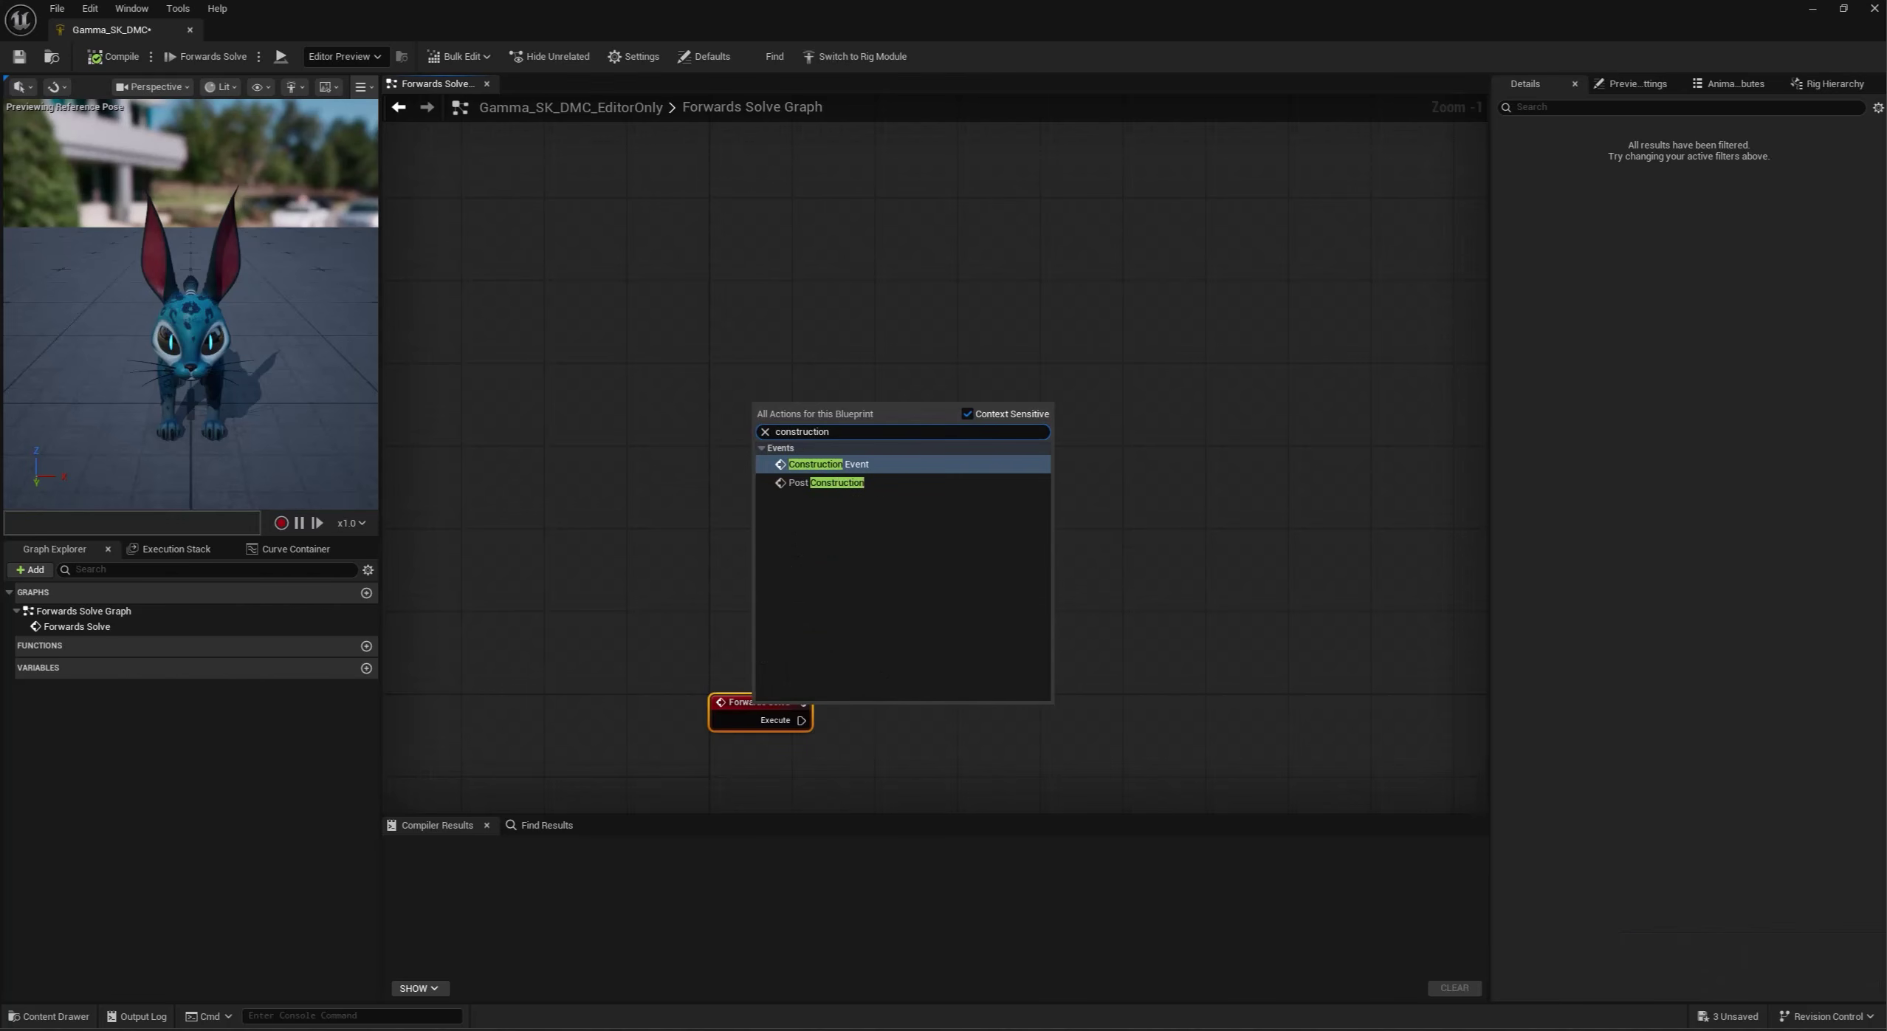
pyautogui.press('Return')
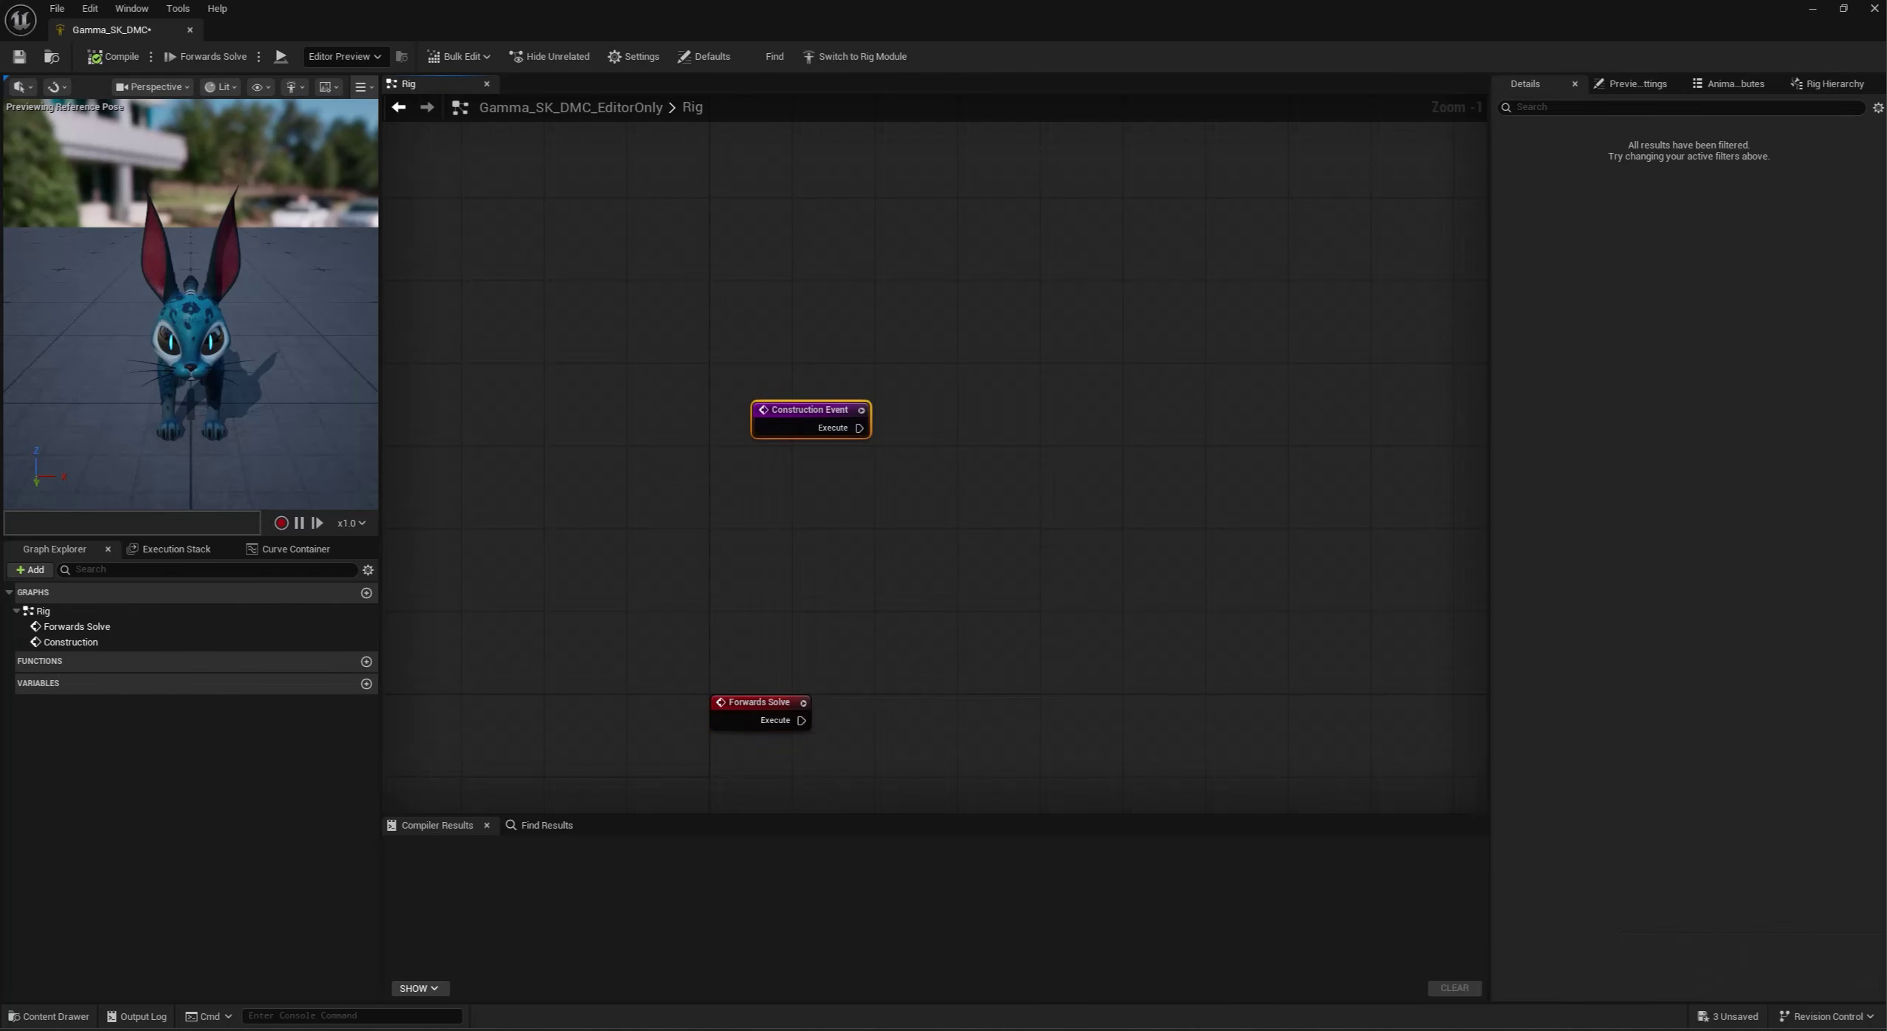
# Add a Set Shape Library from Layer node to the Construction Event's execution and align it beside the event.
pyautogui.moveTo(784, 421); pyautogui.dragTo(893, 424)
pyautogui.write('set sha')
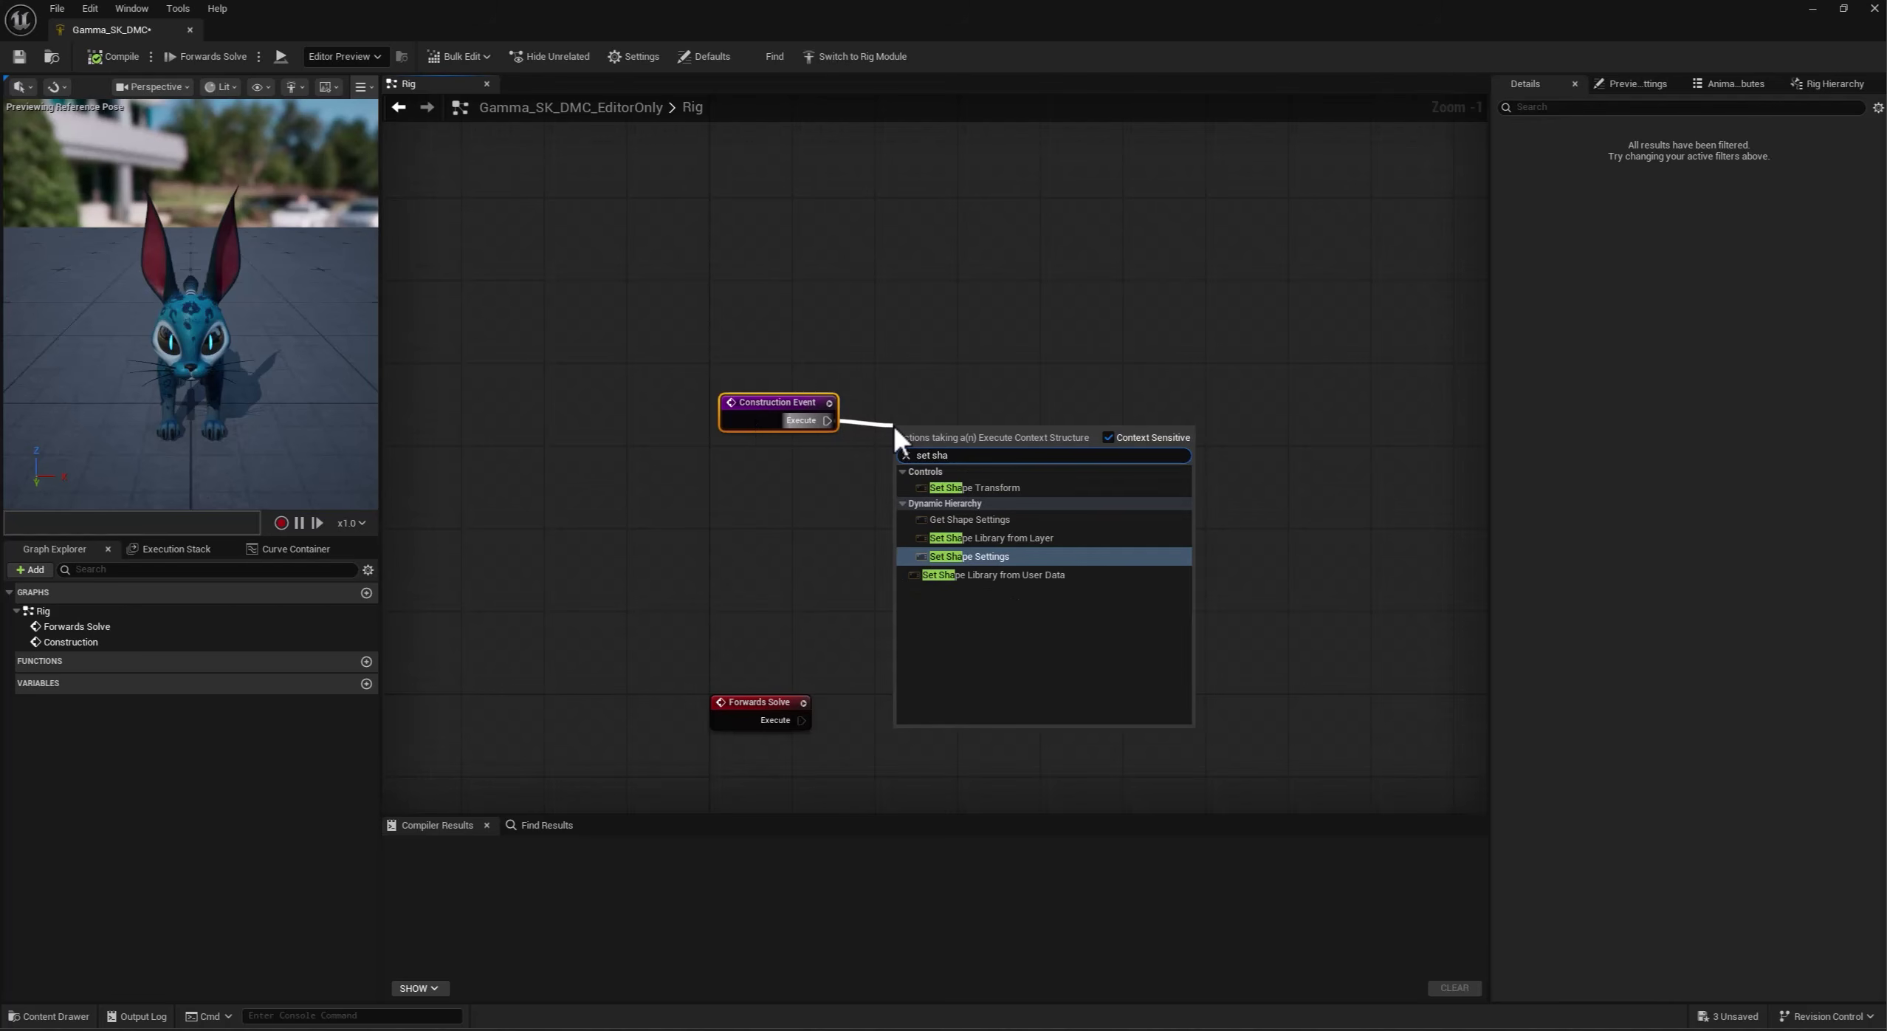
pyautogui.write('pe libr')
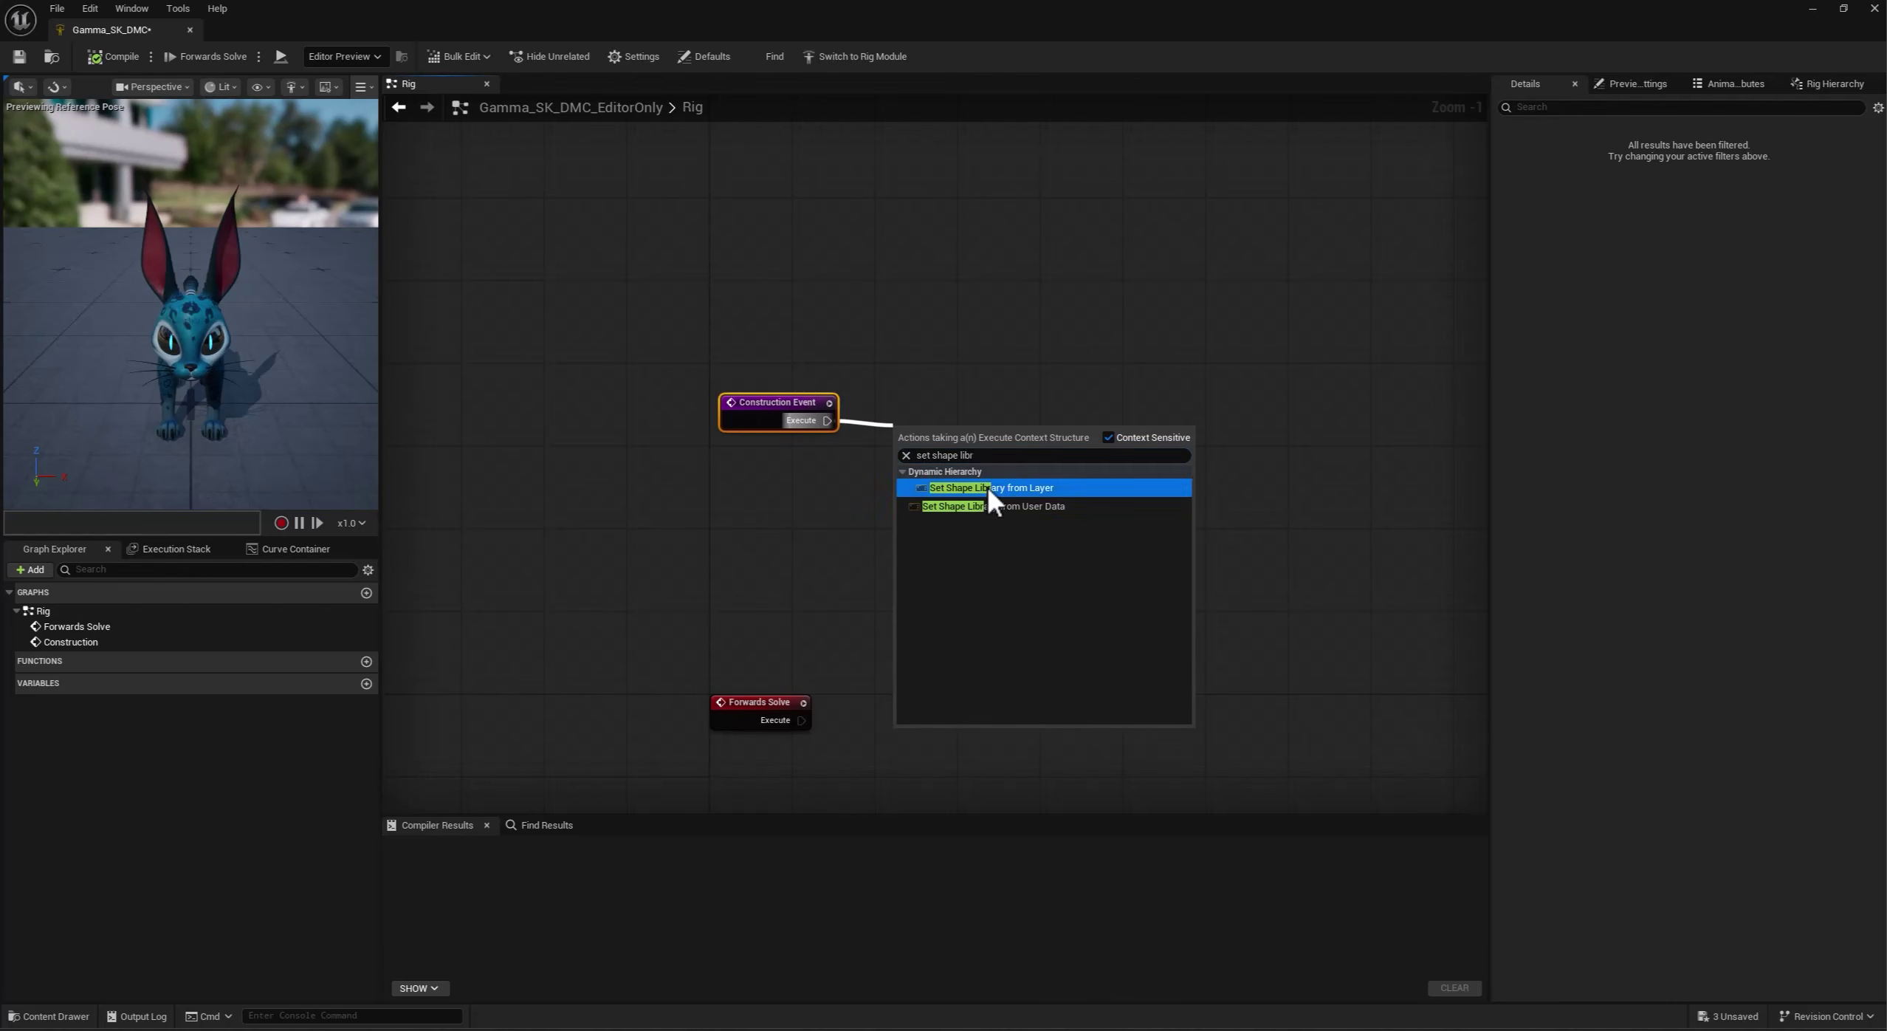
pyautogui.click(988, 487)
pyautogui.moveTo(960, 438); pyautogui.dragTo(940, 407)
# Create a Name array variable called dmc_names.
pyautogui.moveTo(1155, 485); pyautogui.dragTo(1063, 481, button='right')
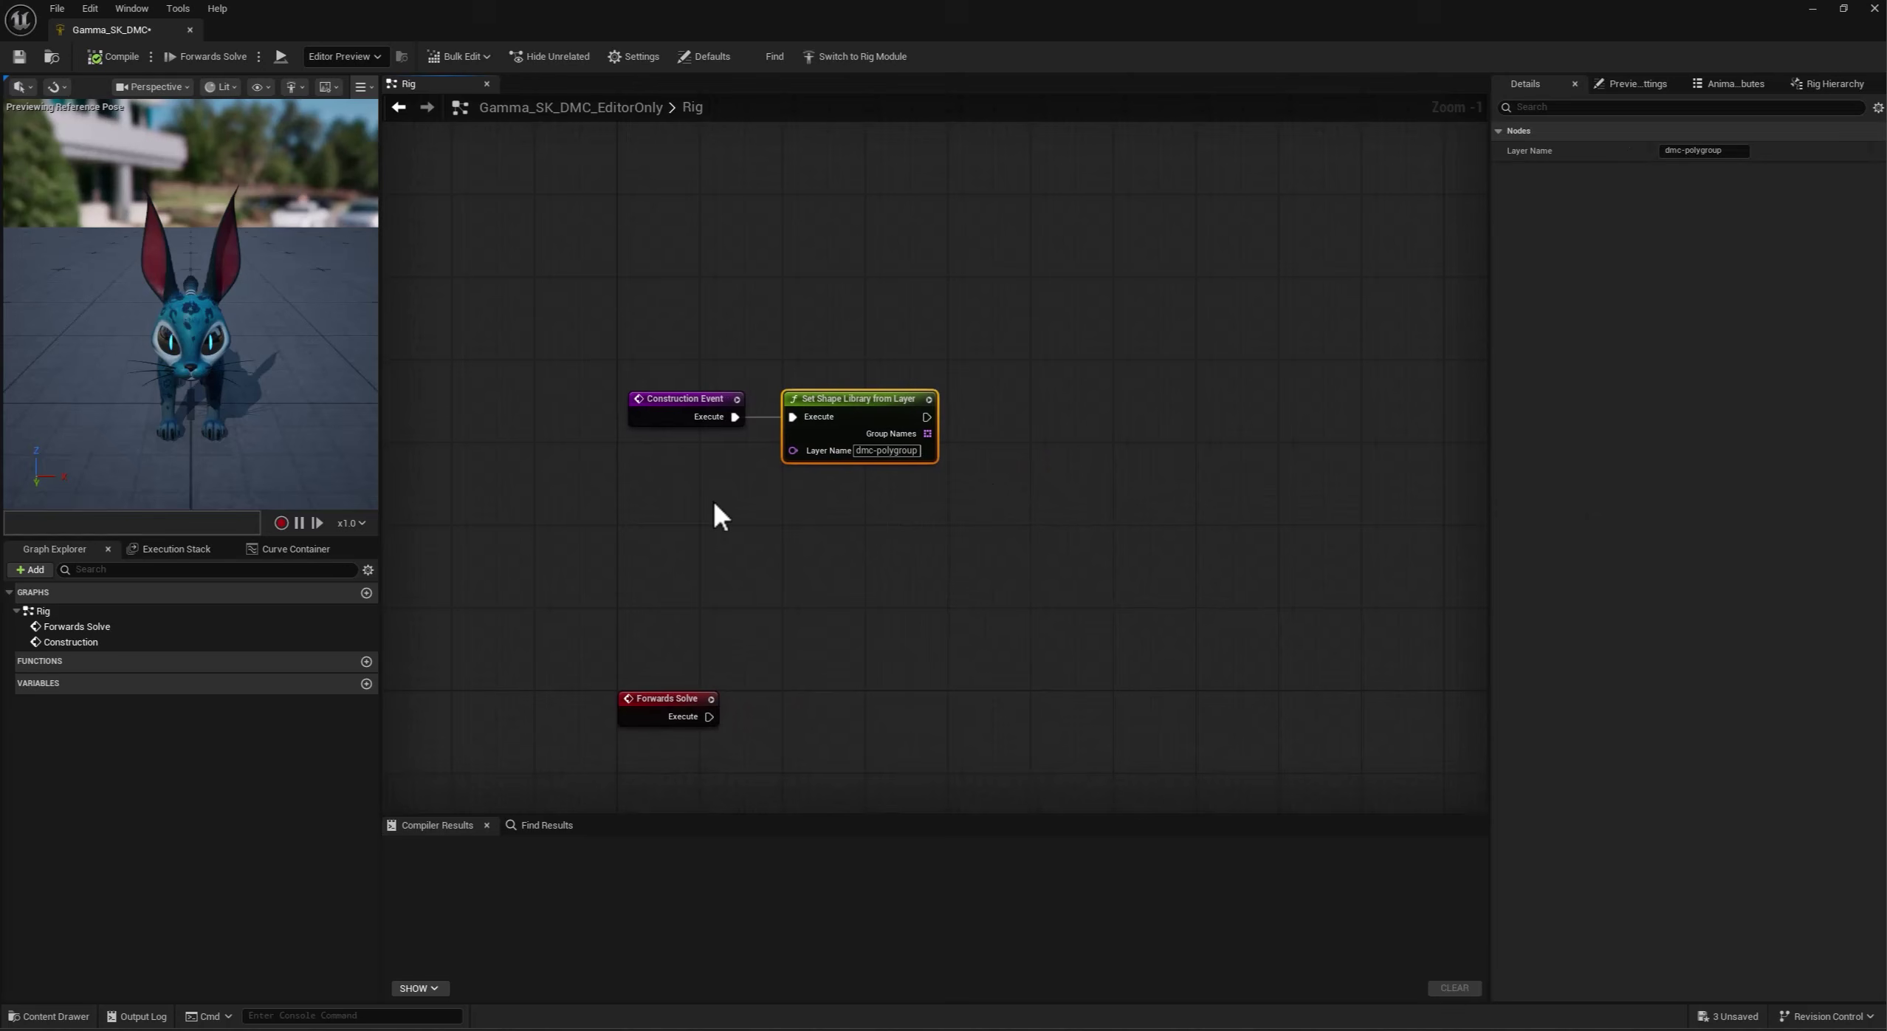
pyautogui.click(362, 684)
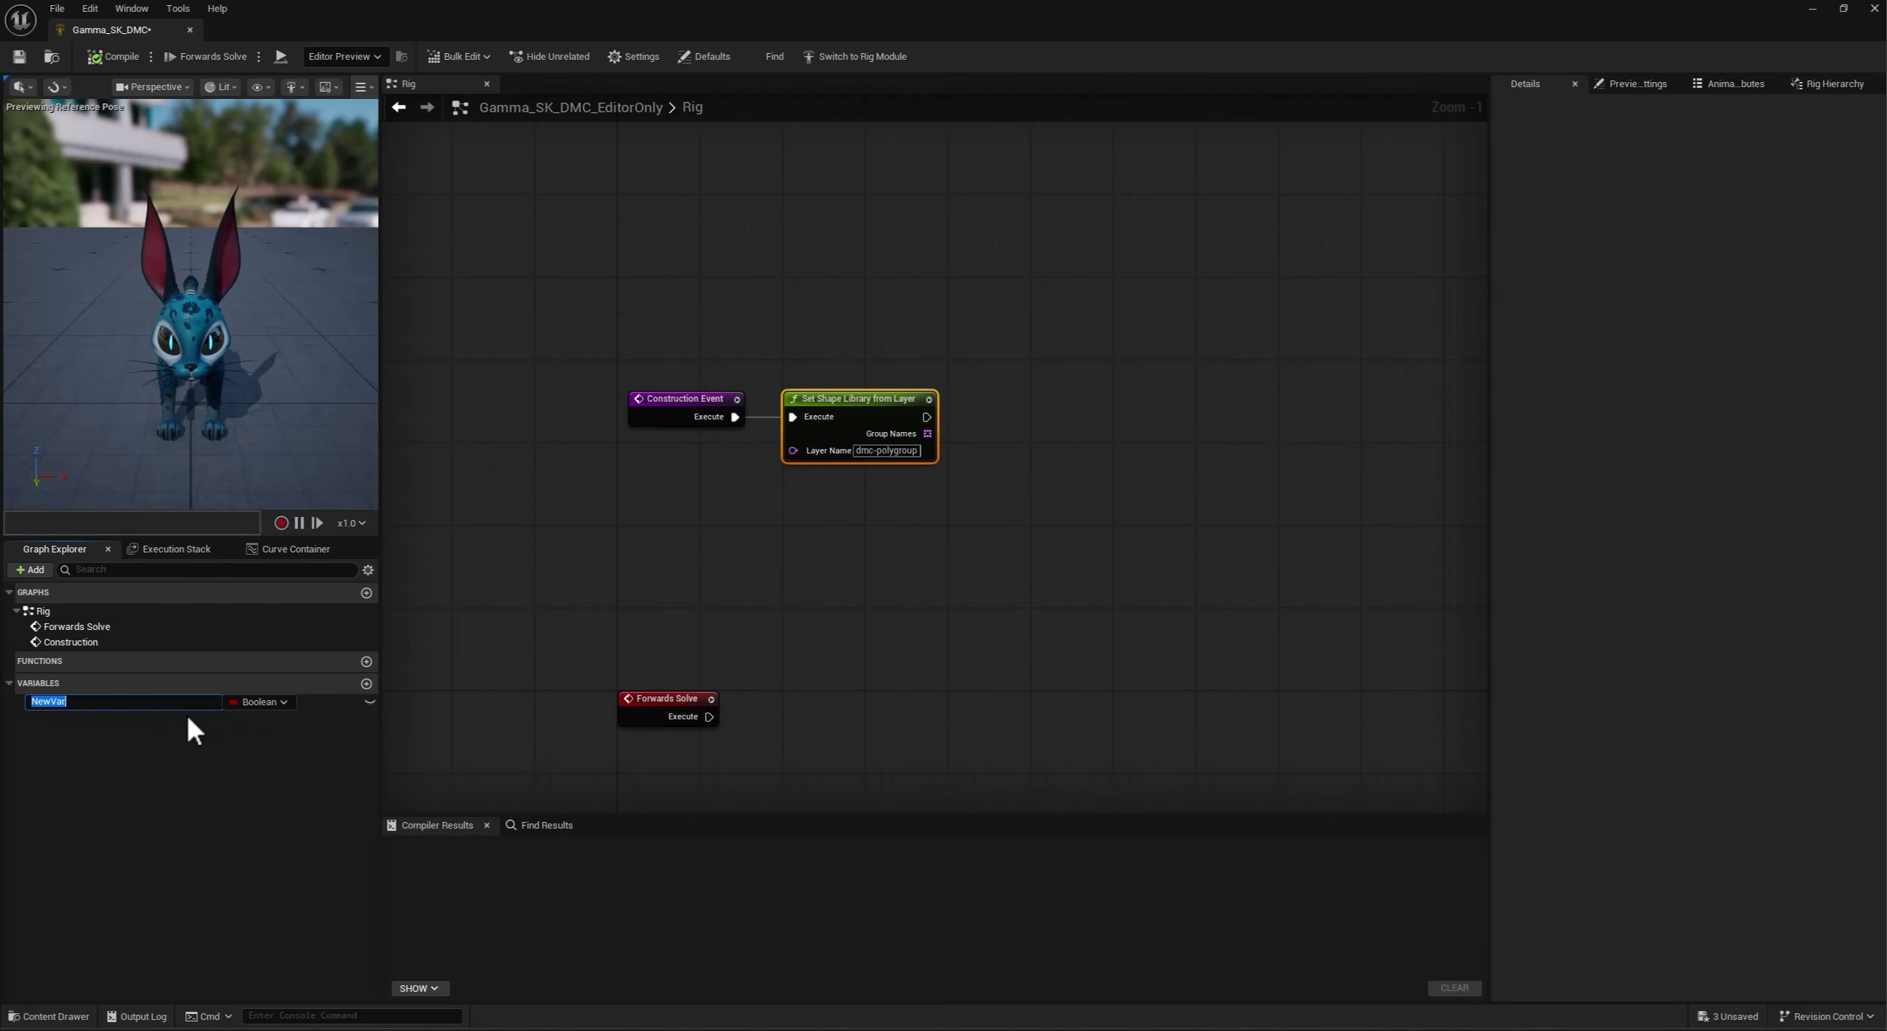
pyautogui.write('dmc_names')
pyautogui.click(262, 702)
pyautogui.click(295, 807)
pyautogui.click(189, 707)
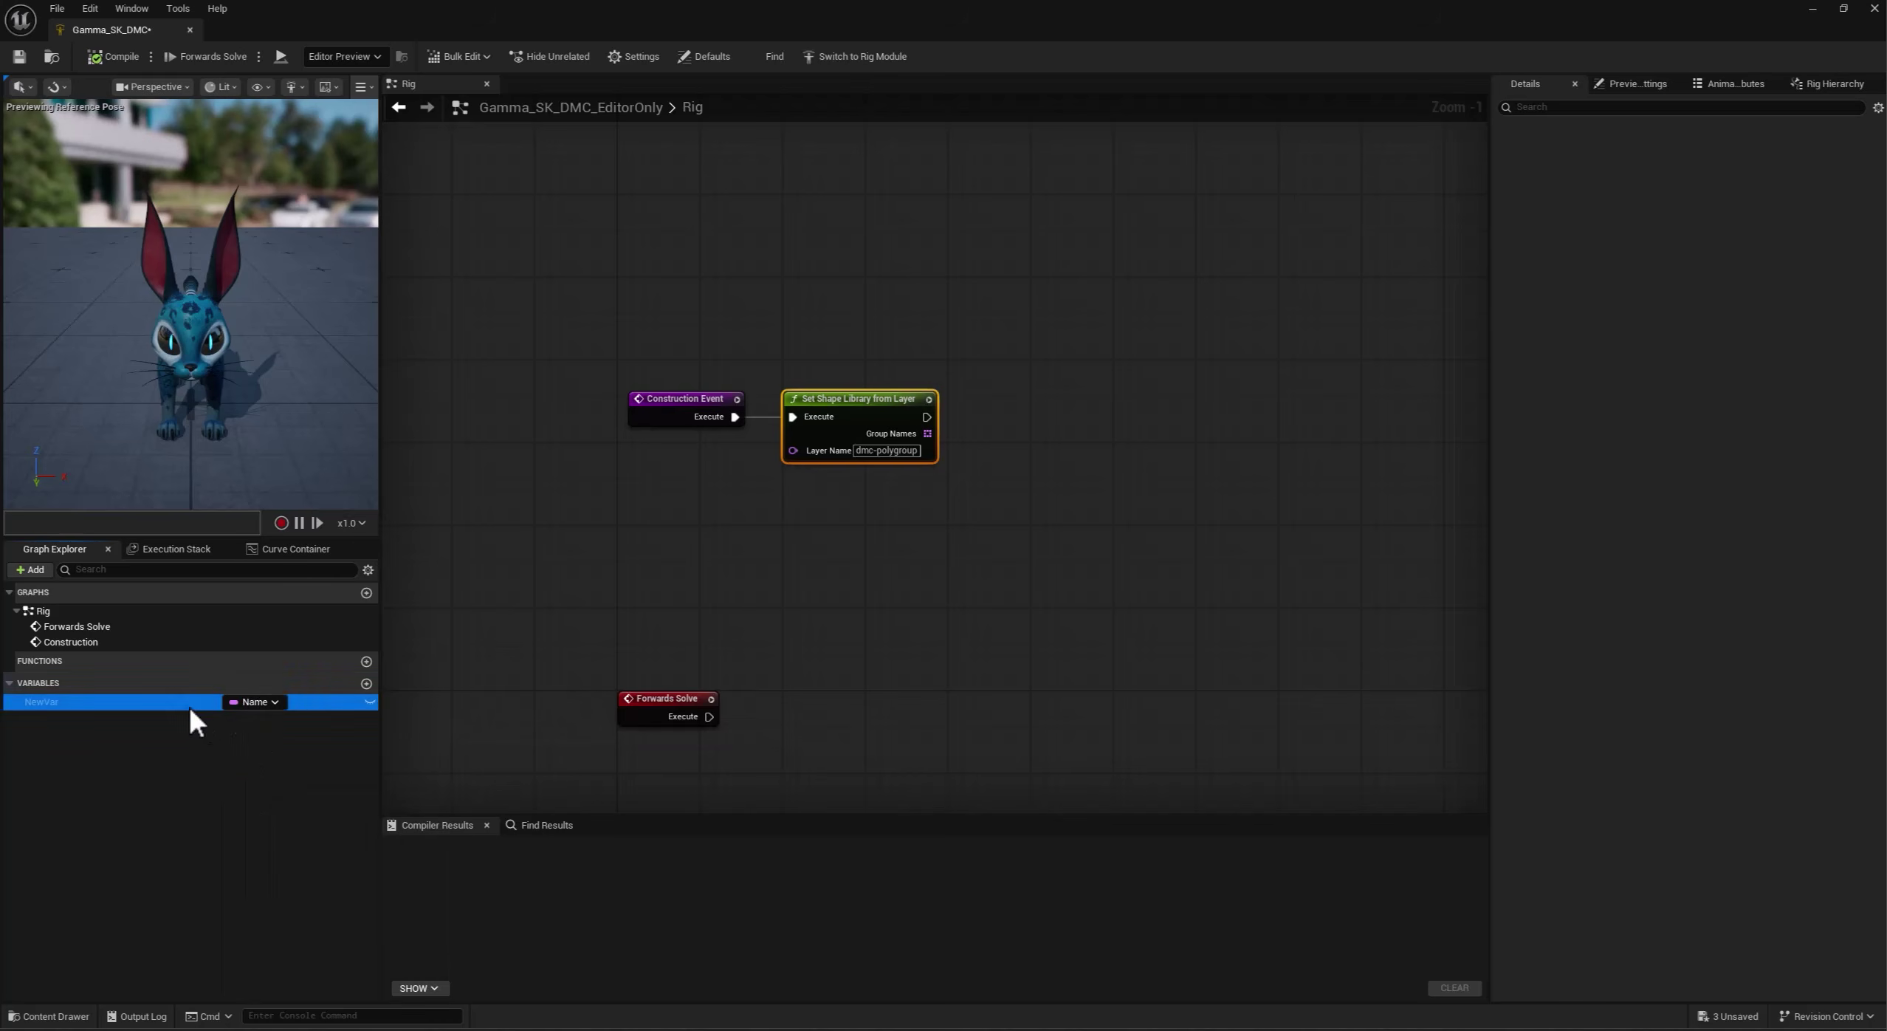
pyautogui.click(1760, 172)
pyautogui.click(1750, 213)
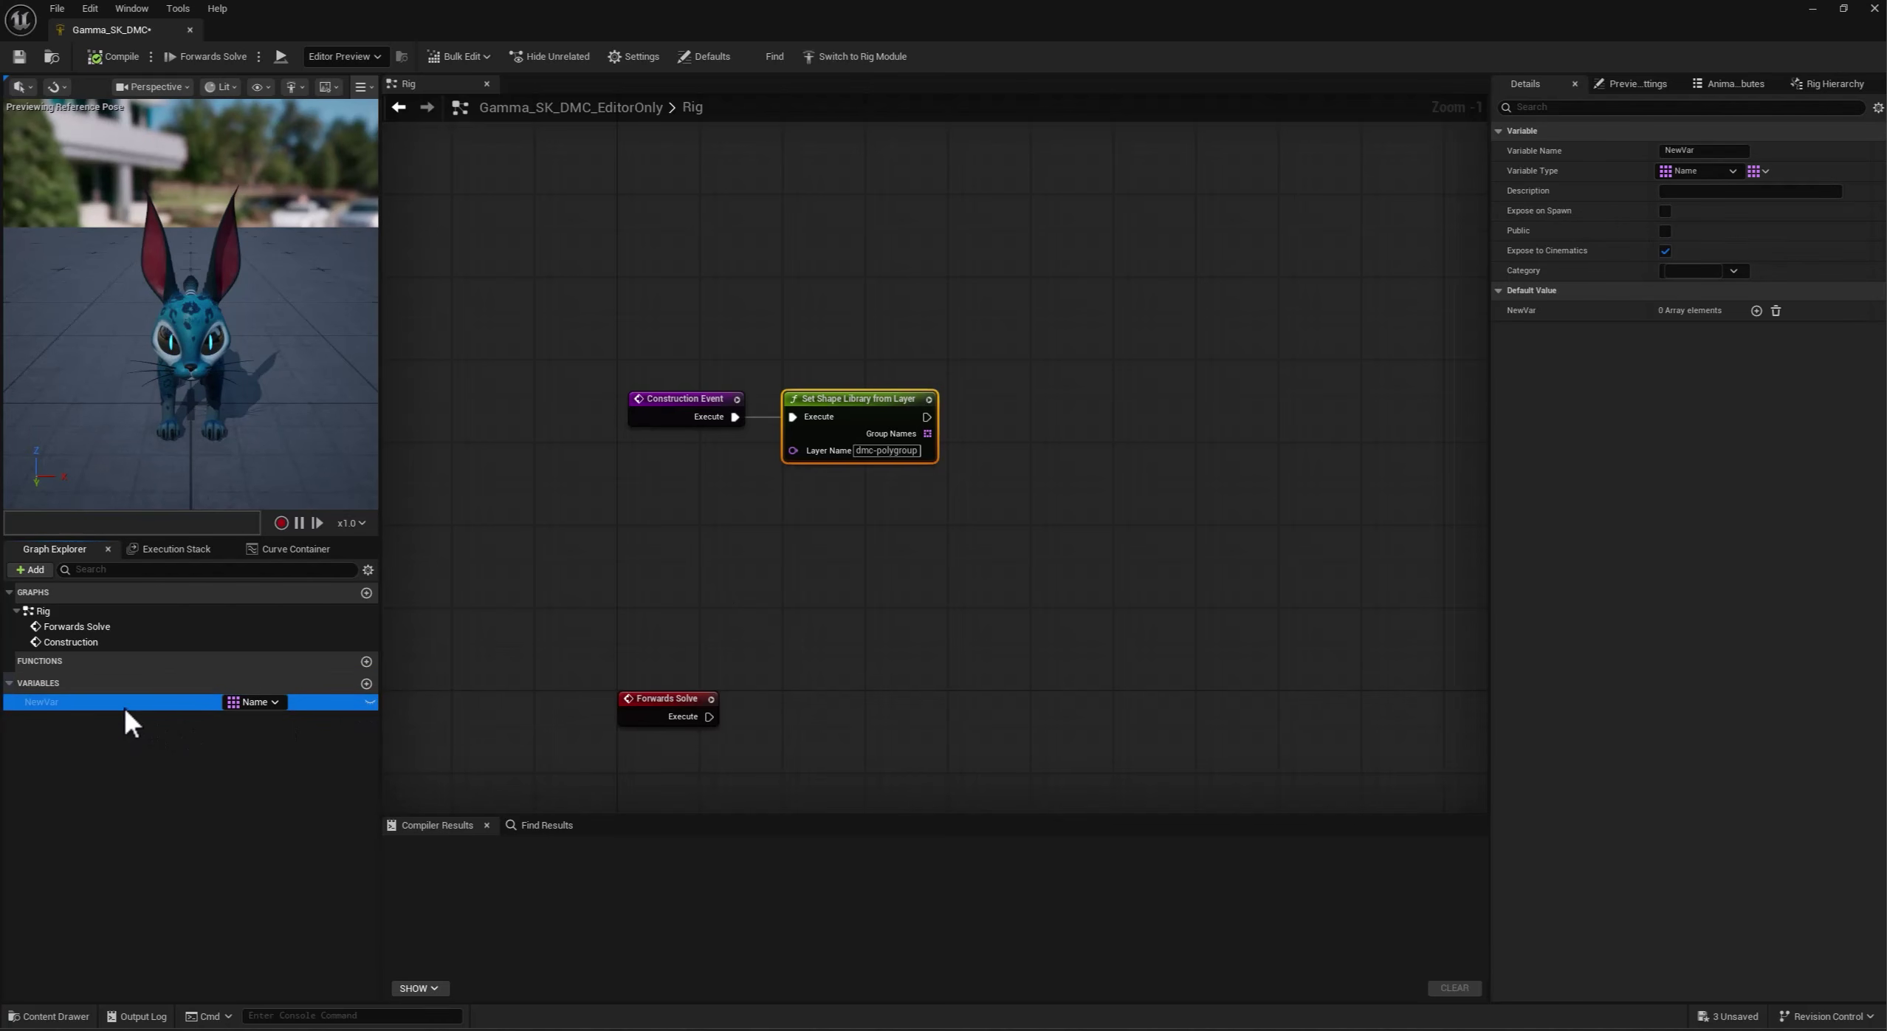
pyautogui.click(1702, 150)
pyautogui.write('dmc_names')
pyautogui.press('Return')
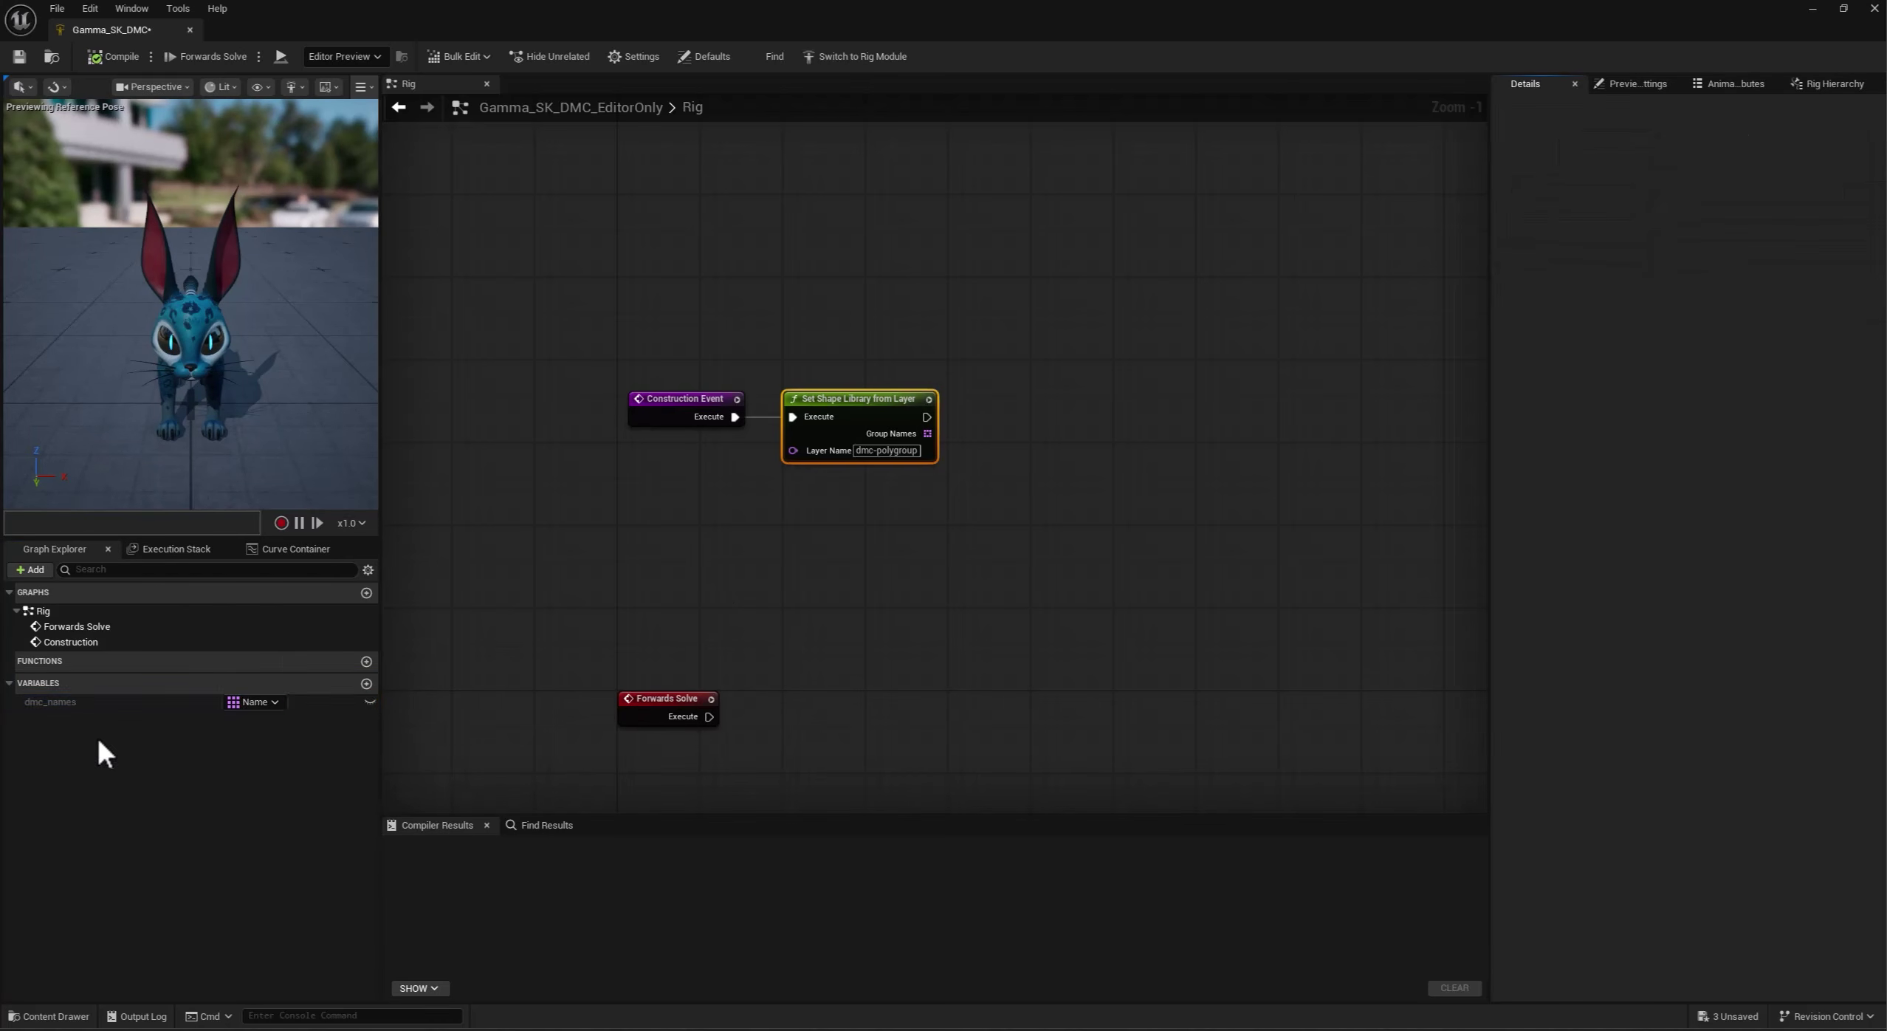
# Place a setter for dmc_names after Set Shape Library from Layer, wiring in its execution and Group Names outputs.
pyautogui.keyDown('alt'); pyautogui.moveTo(87, 703); pyautogui.dragTo(1008, 399); pyautogui.keyUp('alt')
pyautogui.moveTo(927, 417); pyautogui.dragTo(1016, 449)
pyautogui.moveTo(1052, 408); pyautogui.dragTo(1035, 392)
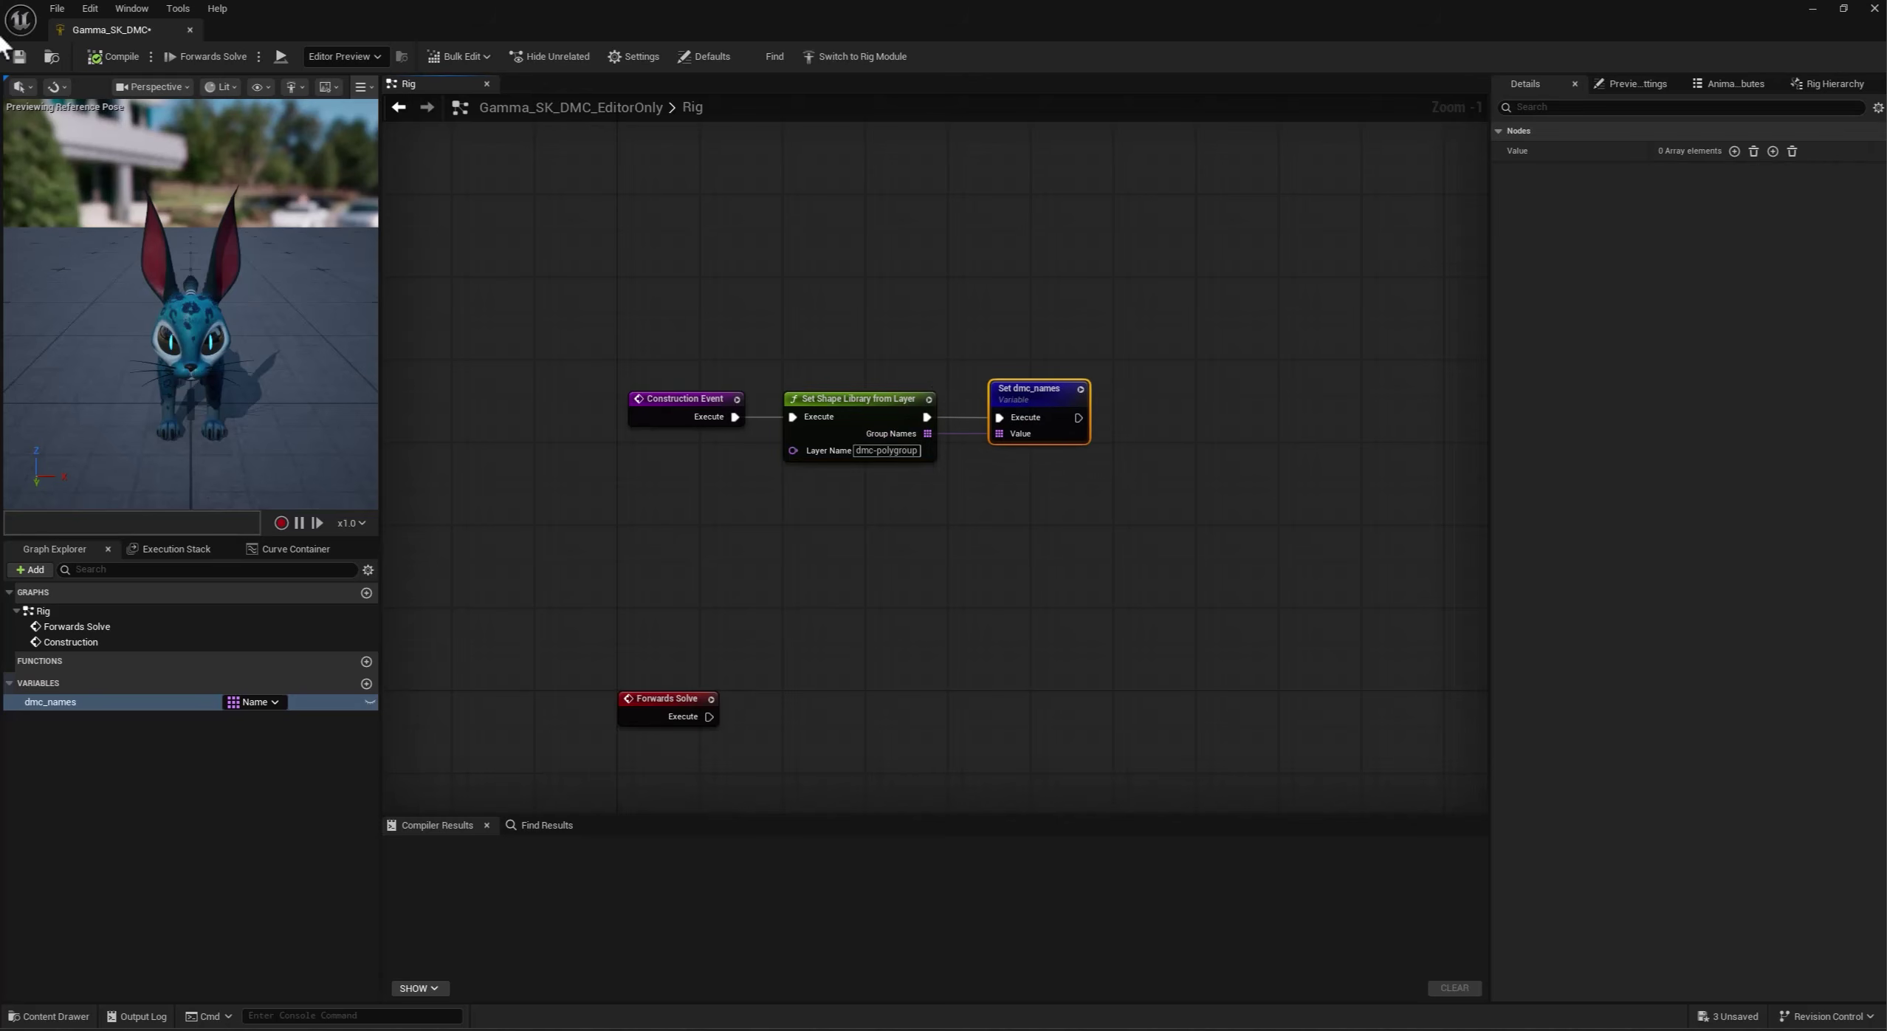
# Add a Get All node with Type to Search set to Bone and place it below the dmc_names setter.
pyautogui.moveTo(1050, 549); pyautogui.dragTo(839, 553, button='right')
pyautogui.rightClick(839, 553)
pyautogui.write('get all')
pyautogui.press('Return')
pyautogui.click(961, 596)
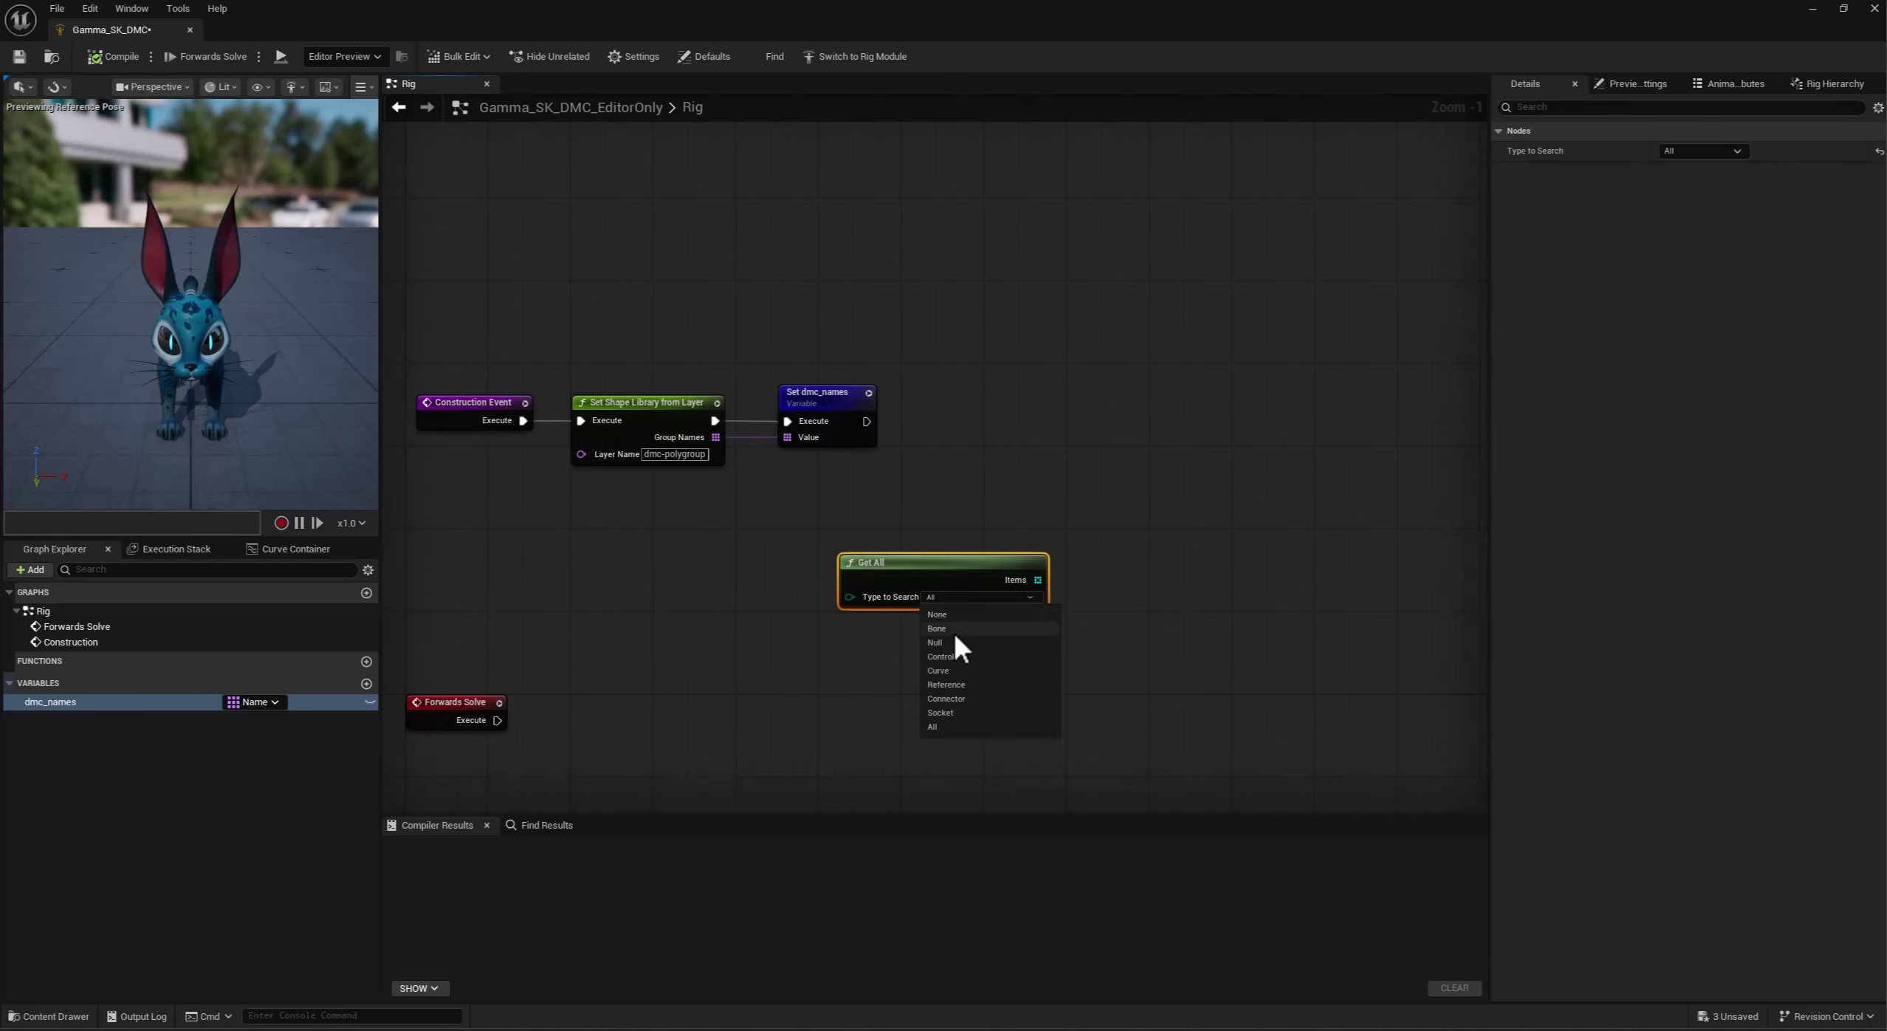
pyautogui.click(954, 633)
pyautogui.moveTo(915, 563); pyautogui.dragTo(784, 538)
# Add a For Each loop over the Get All items and execute it after the dmc_names setter.
pyautogui.moveTo(903, 554); pyautogui.dragTo(1002, 410)
pyautogui.write('for each')
pyautogui.press('Return')
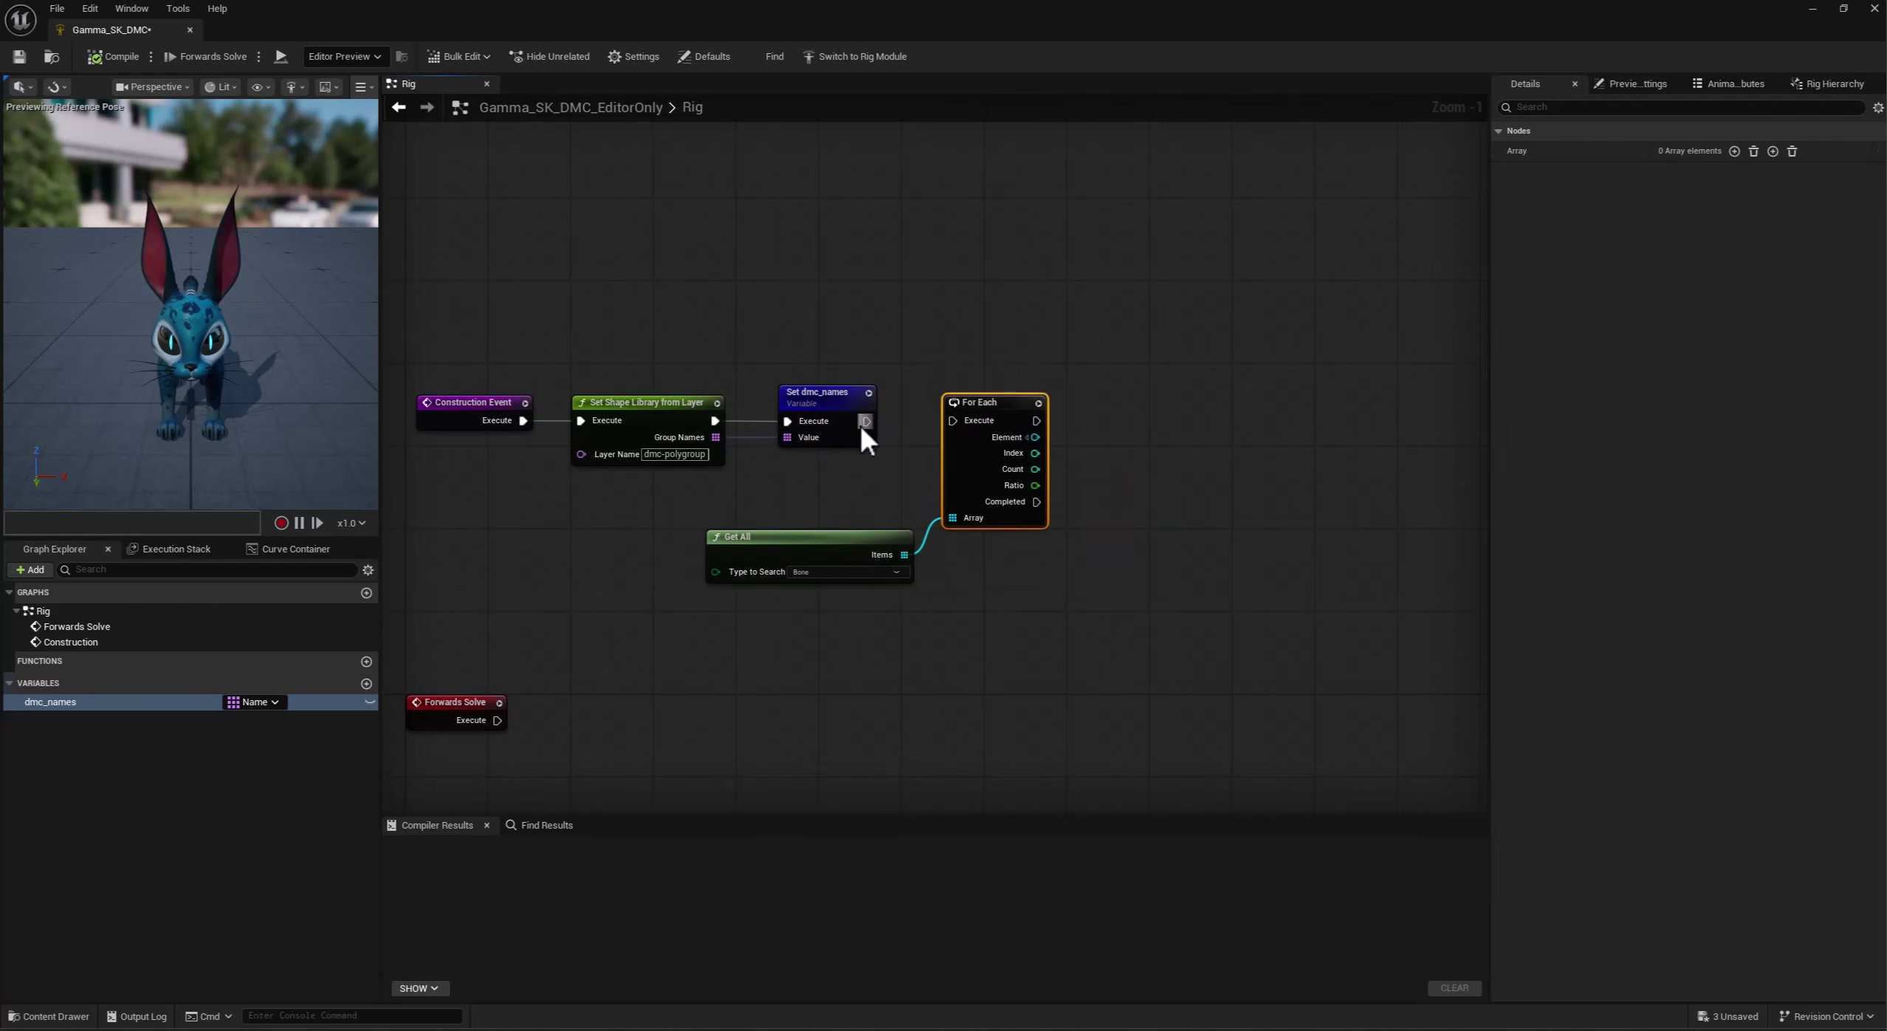
pyautogui.moveTo(865, 422); pyautogui.dragTo(952, 421)
pyautogui.moveTo(862, 539); pyautogui.dragTo(810, 540)
# Add a Get Parent node that takes the For Each element as its child.
pyautogui.moveTo(1220, 554); pyautogui.dragTo(980, 565, button='right')
pyautogui.moveTo(794, 448); pyautogui.dragTo(963, 541)
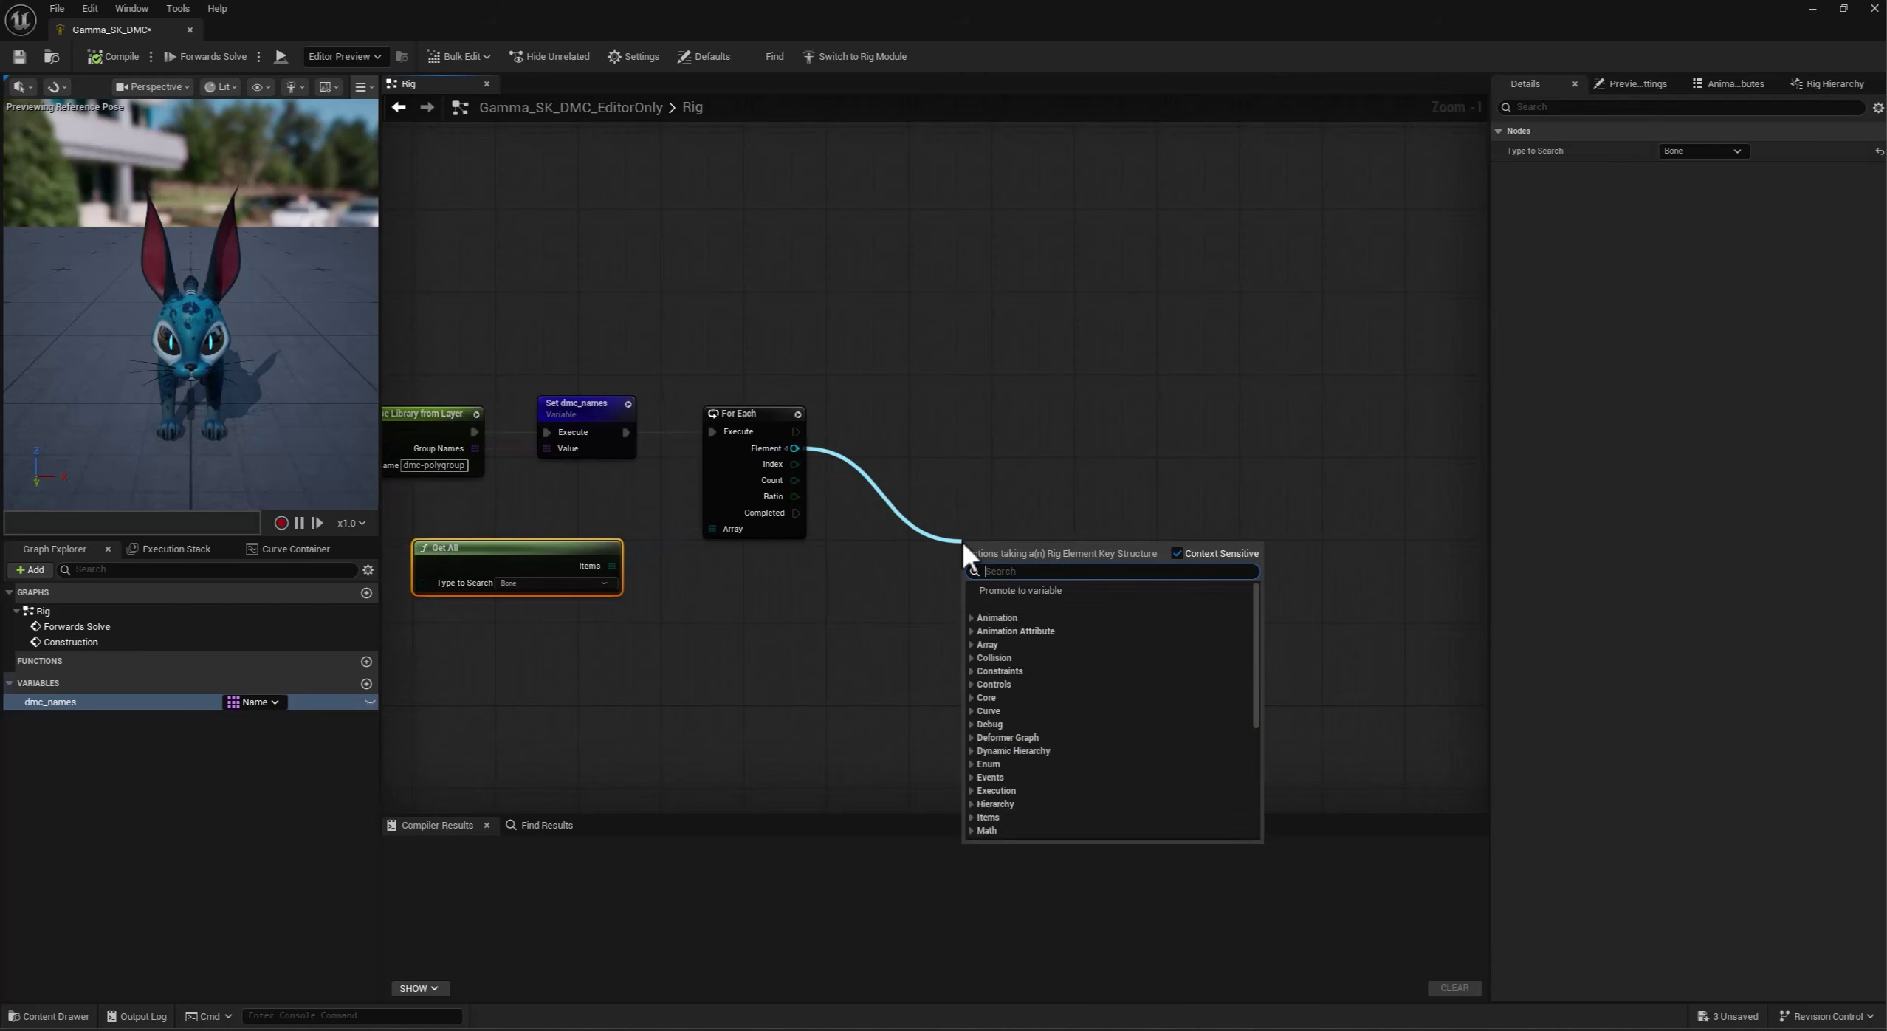
pyautogui.write('get parent')
pyautogui.press('Return')
# Add a Get Relative Transform node with the loop element as child and the Get Parent result as parent.
pyautogui.moveTo(793, 447); pyautogui.dragTo(982, 377)
pyautogui.write('get relative')
pyautogui.press('Return')
pyautogui.moveTo(950, 491); pyautogui.dragTo(922, 439)
pyautogui.moveTo(982, 369); pyautogui.dragTo(982, 411)
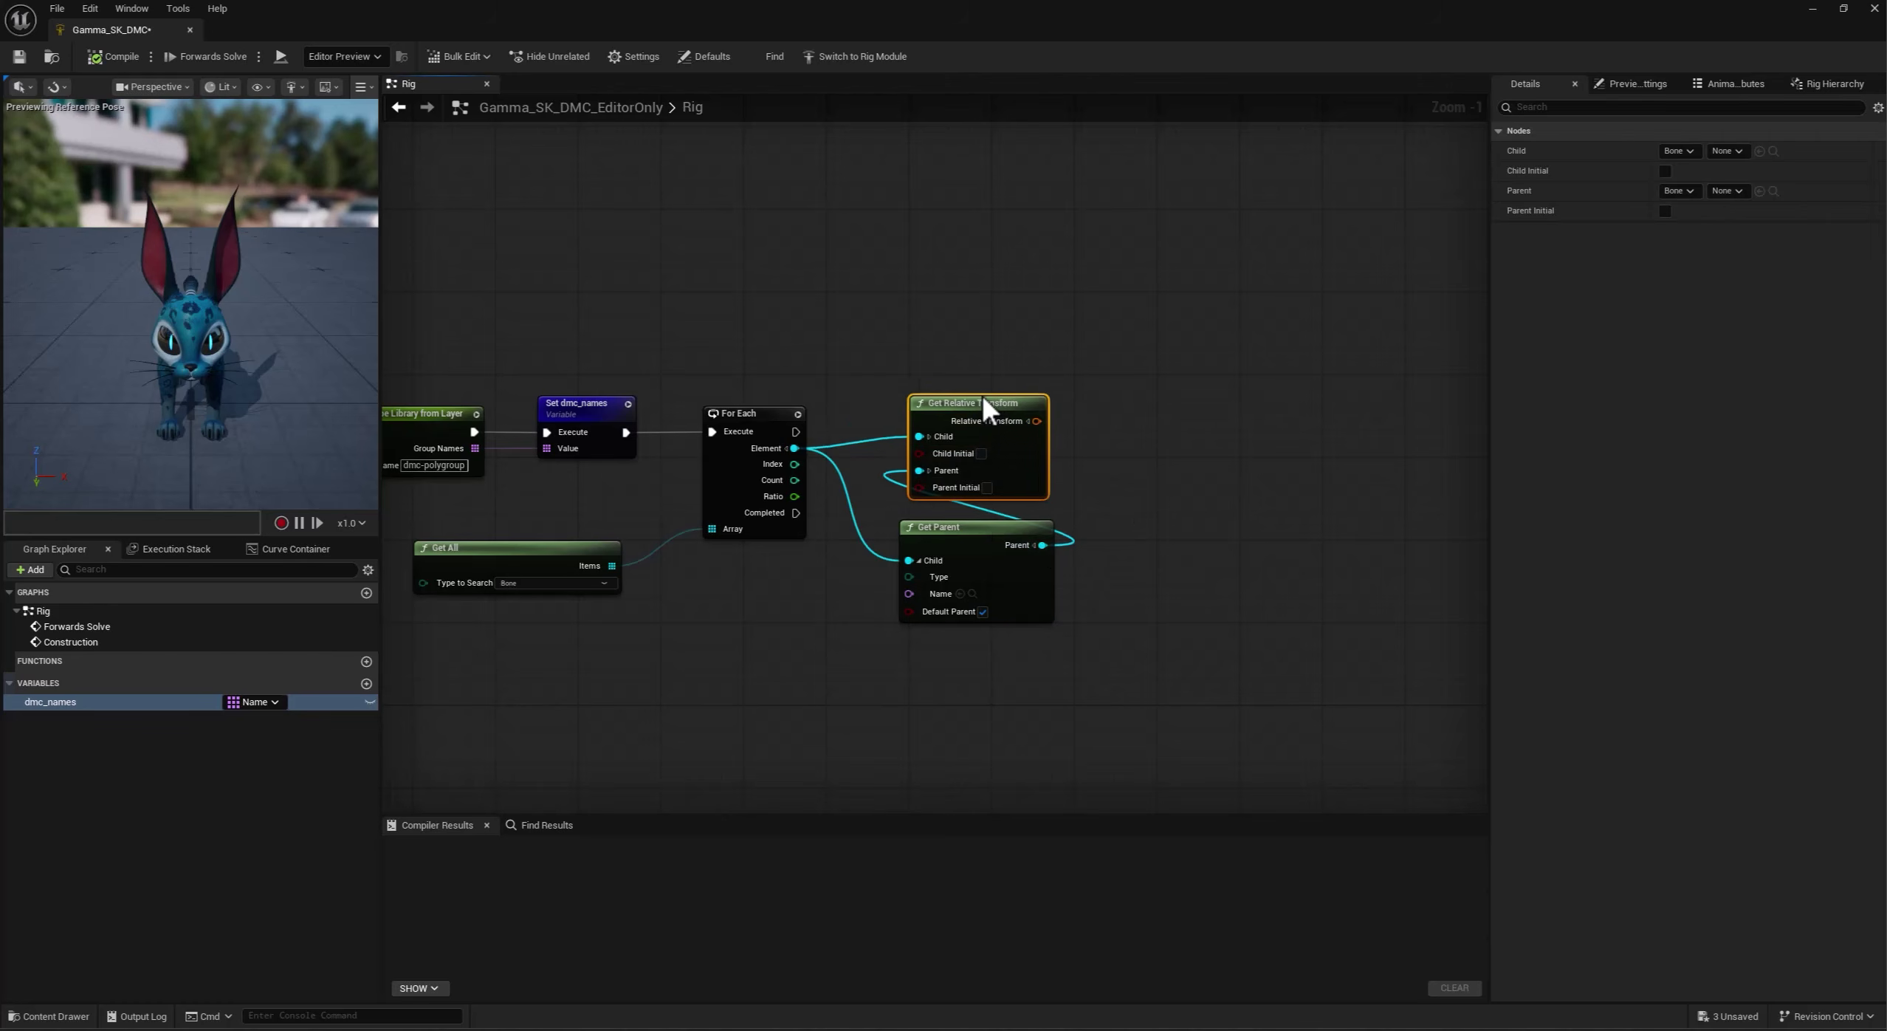
# Group Get Relative Transform and Get Parent in a comment titled "Build Control Hier" and move it below the execution line.
pyautogui.keyDown('ctrl'); pyautogui.click(974, 526); pyautogui.keyUp('ctrl')
pyautogui.write('c')
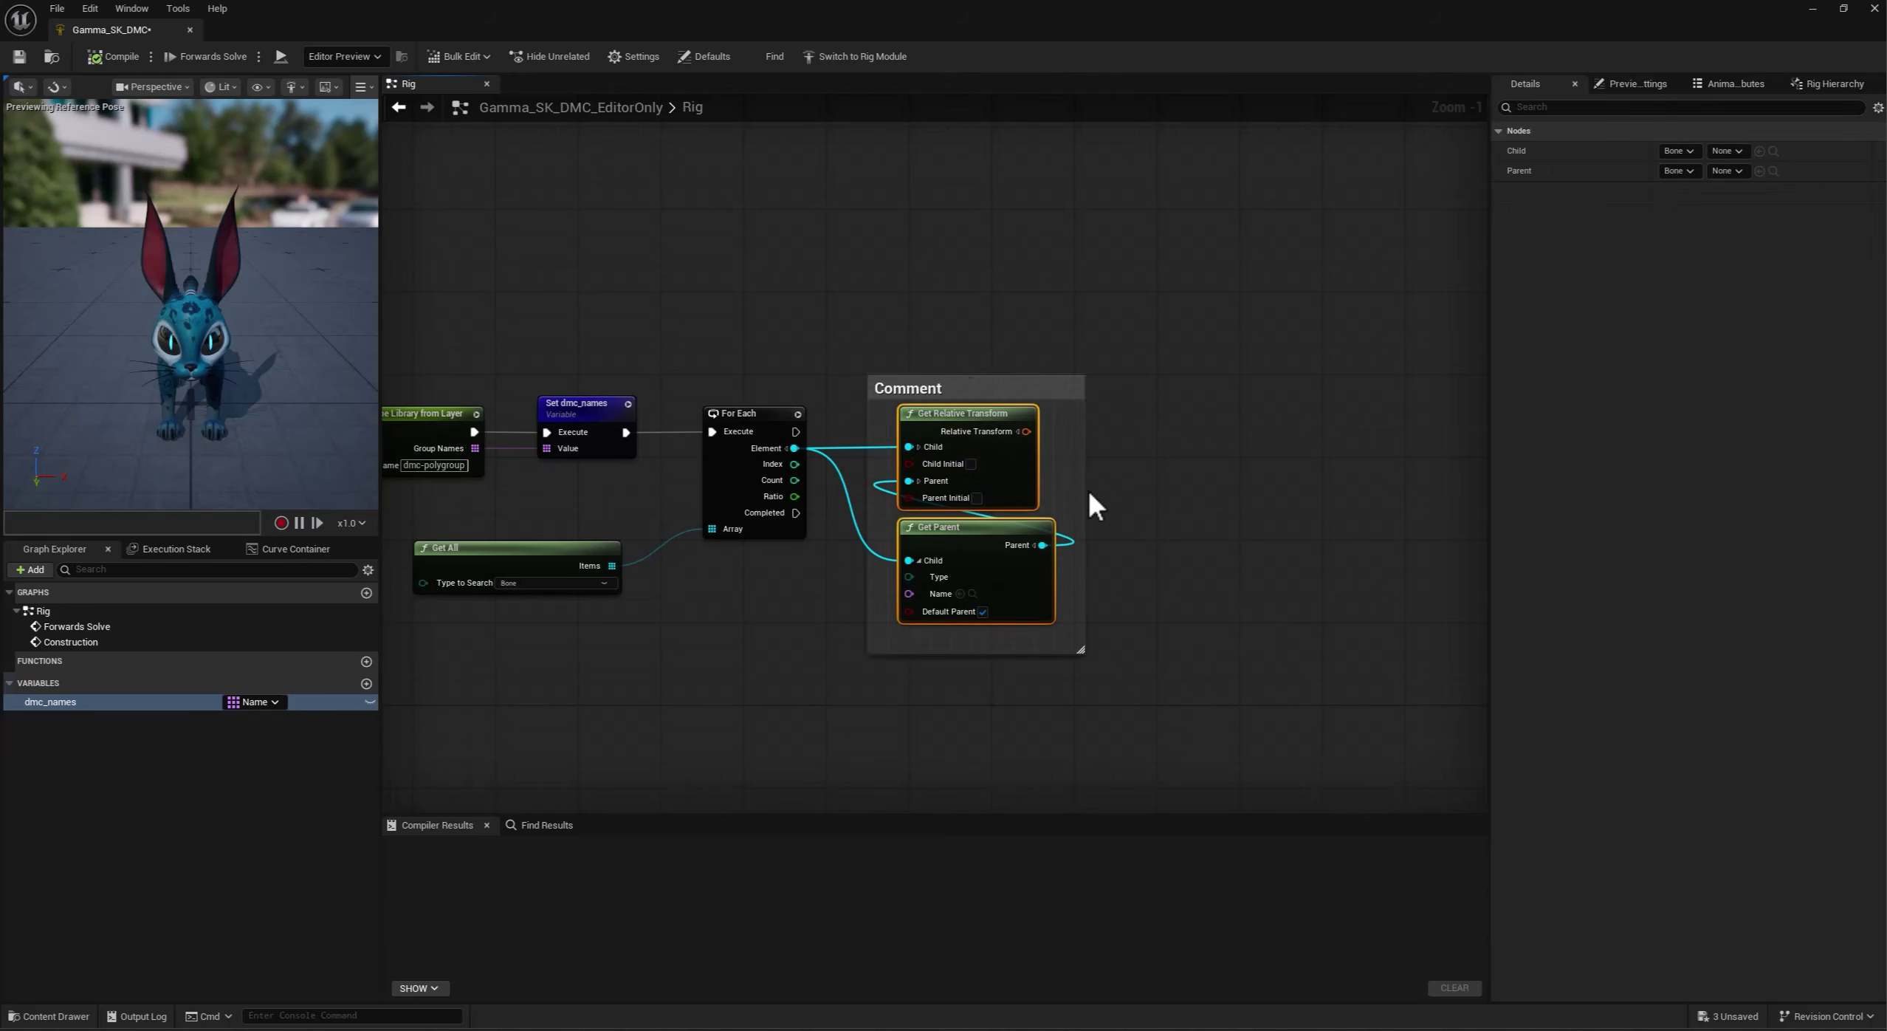
pyautogui.write('Build Control Hie')
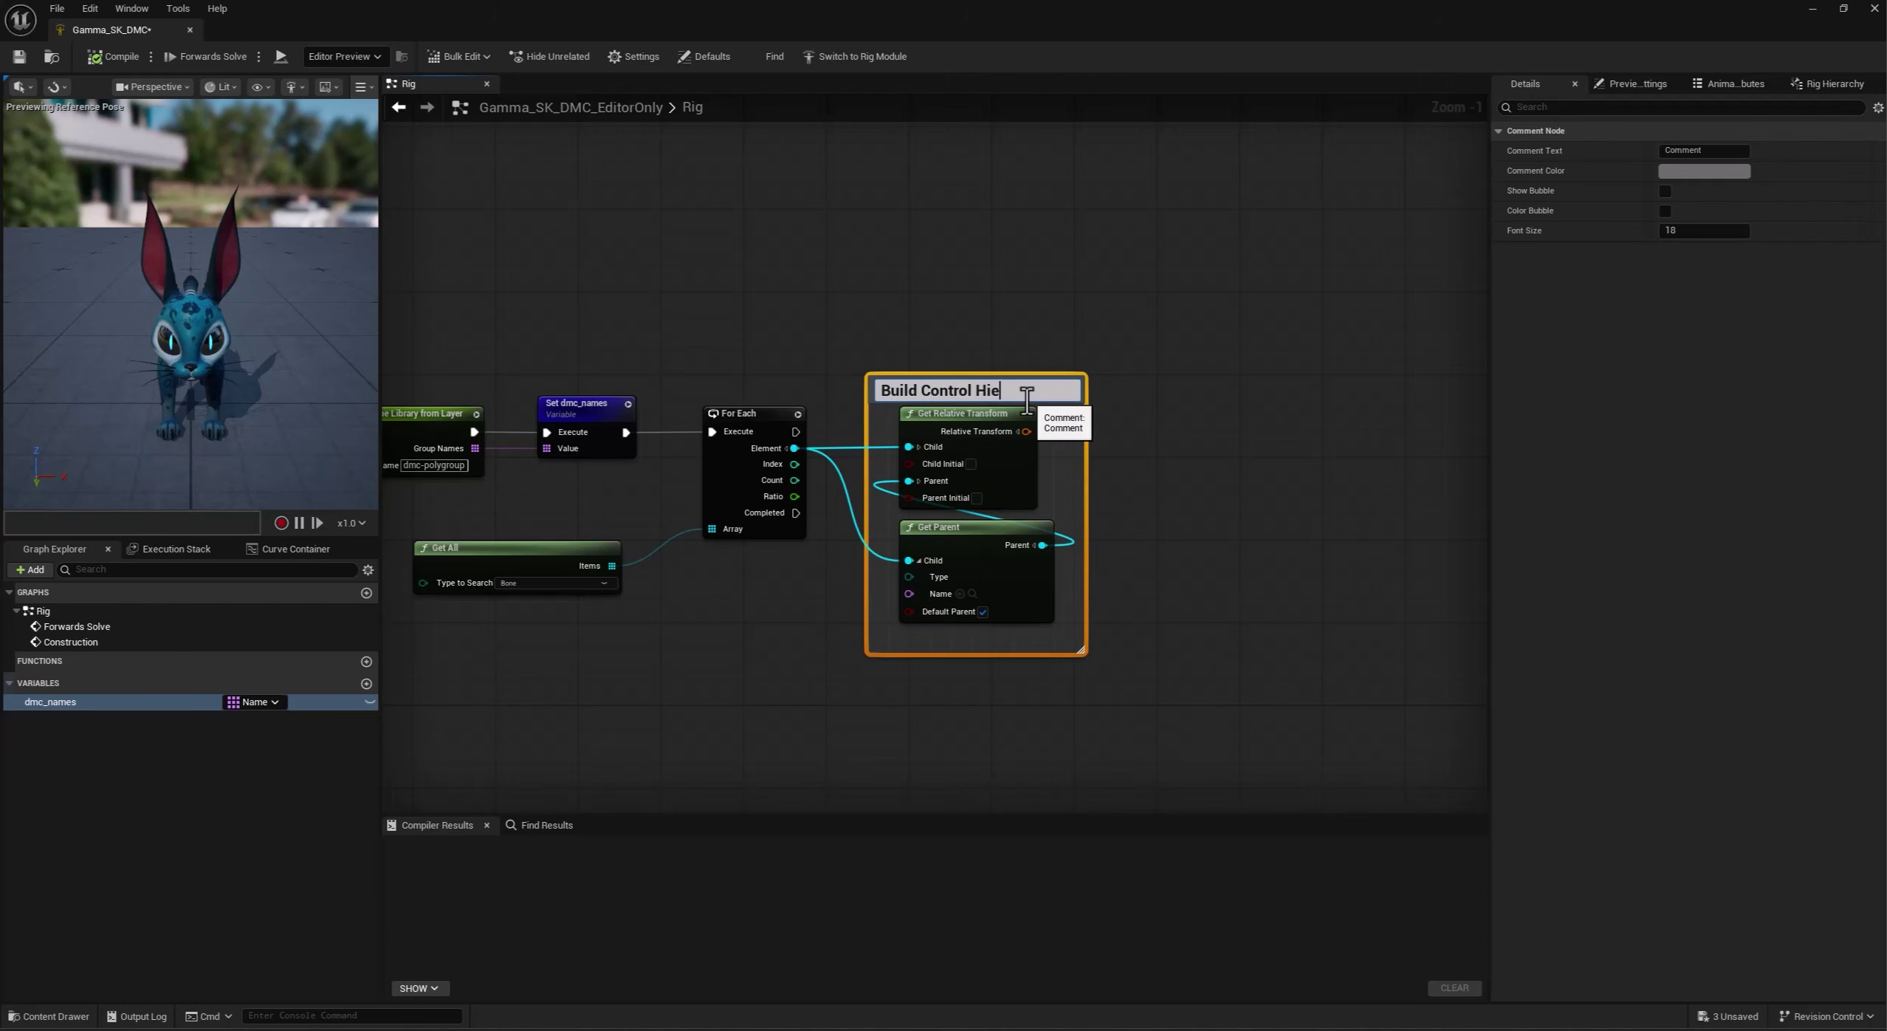
pyautogui.write('r')
pyautogui.press('Return')
pyautogui.moveTo(1039, 392); pyautogui.dragTo(1102, 461)
# Add a SpawnControl node to the For Each loop's execution output, beyond the Build Control Hier comment.
pyautogui.moveTo(796, 431); pyautogui.dragTo(673, 427, button='right')
pyautogui.moveTo(673, 426); pyautogui.dragTo(1232, 433)
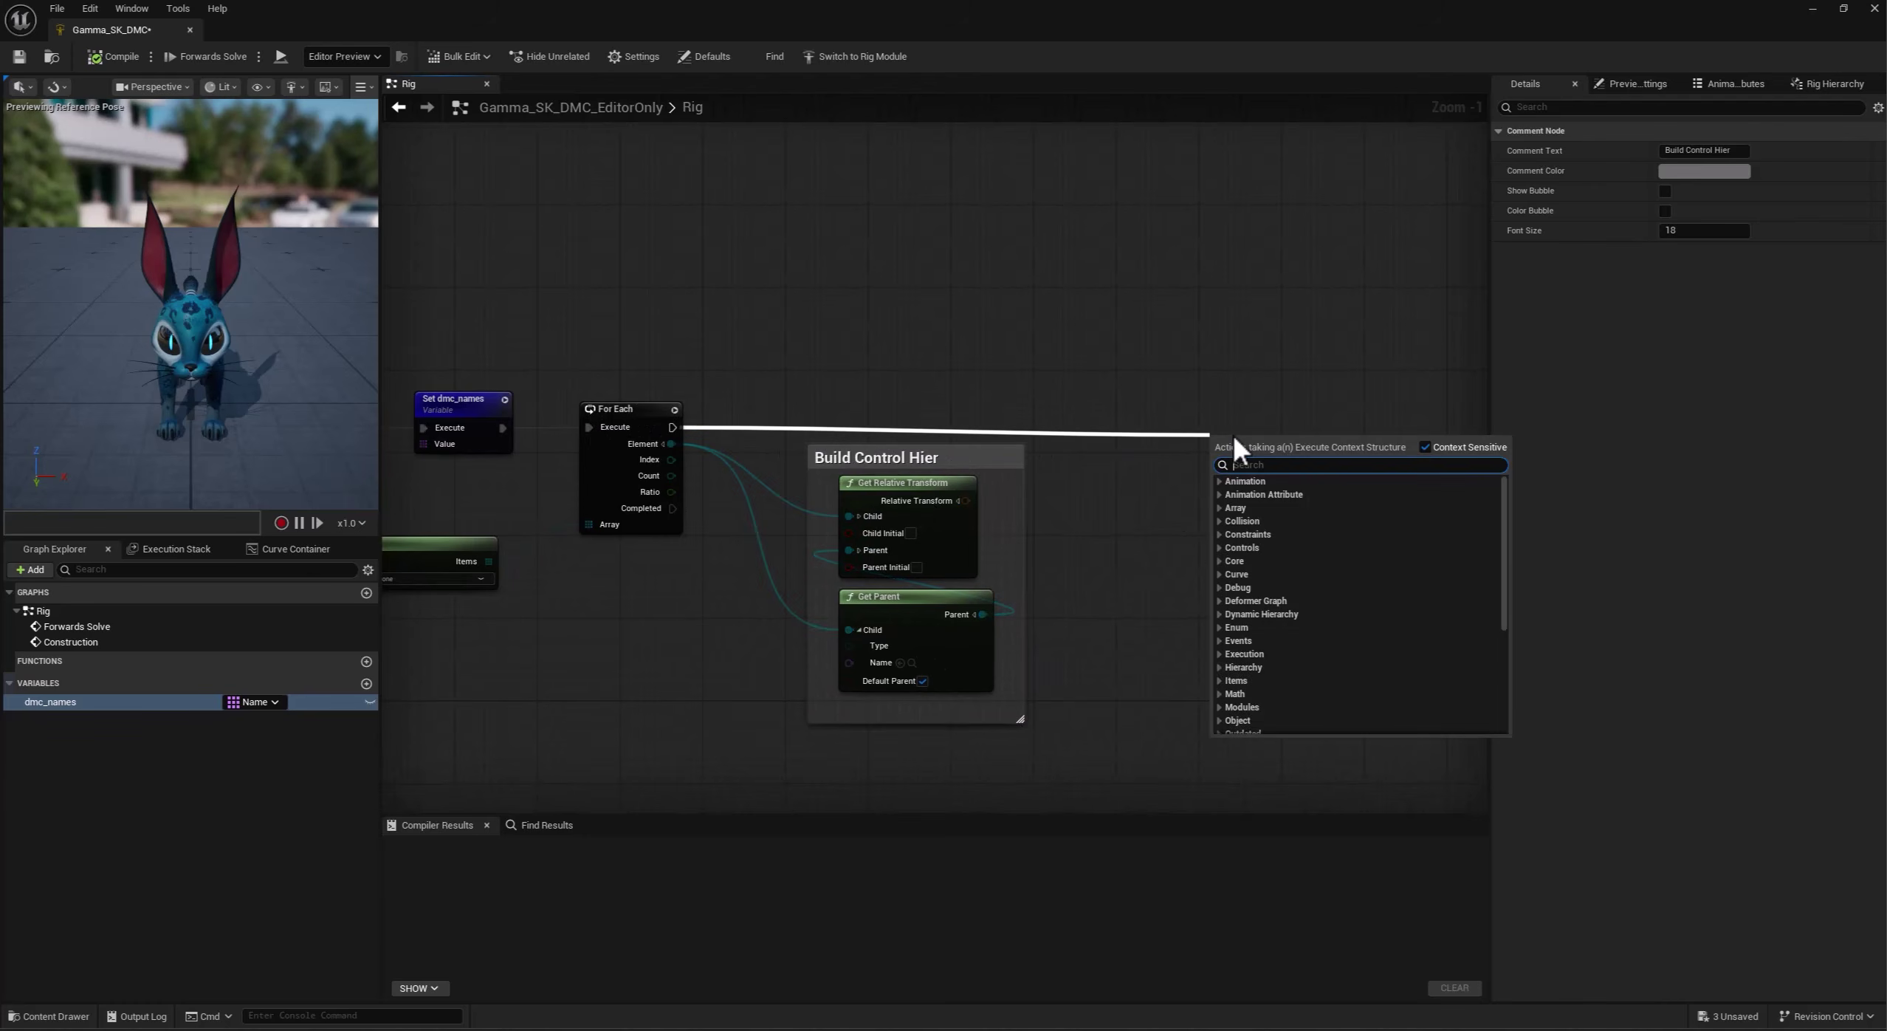
pyautogui.write('spawn contr')
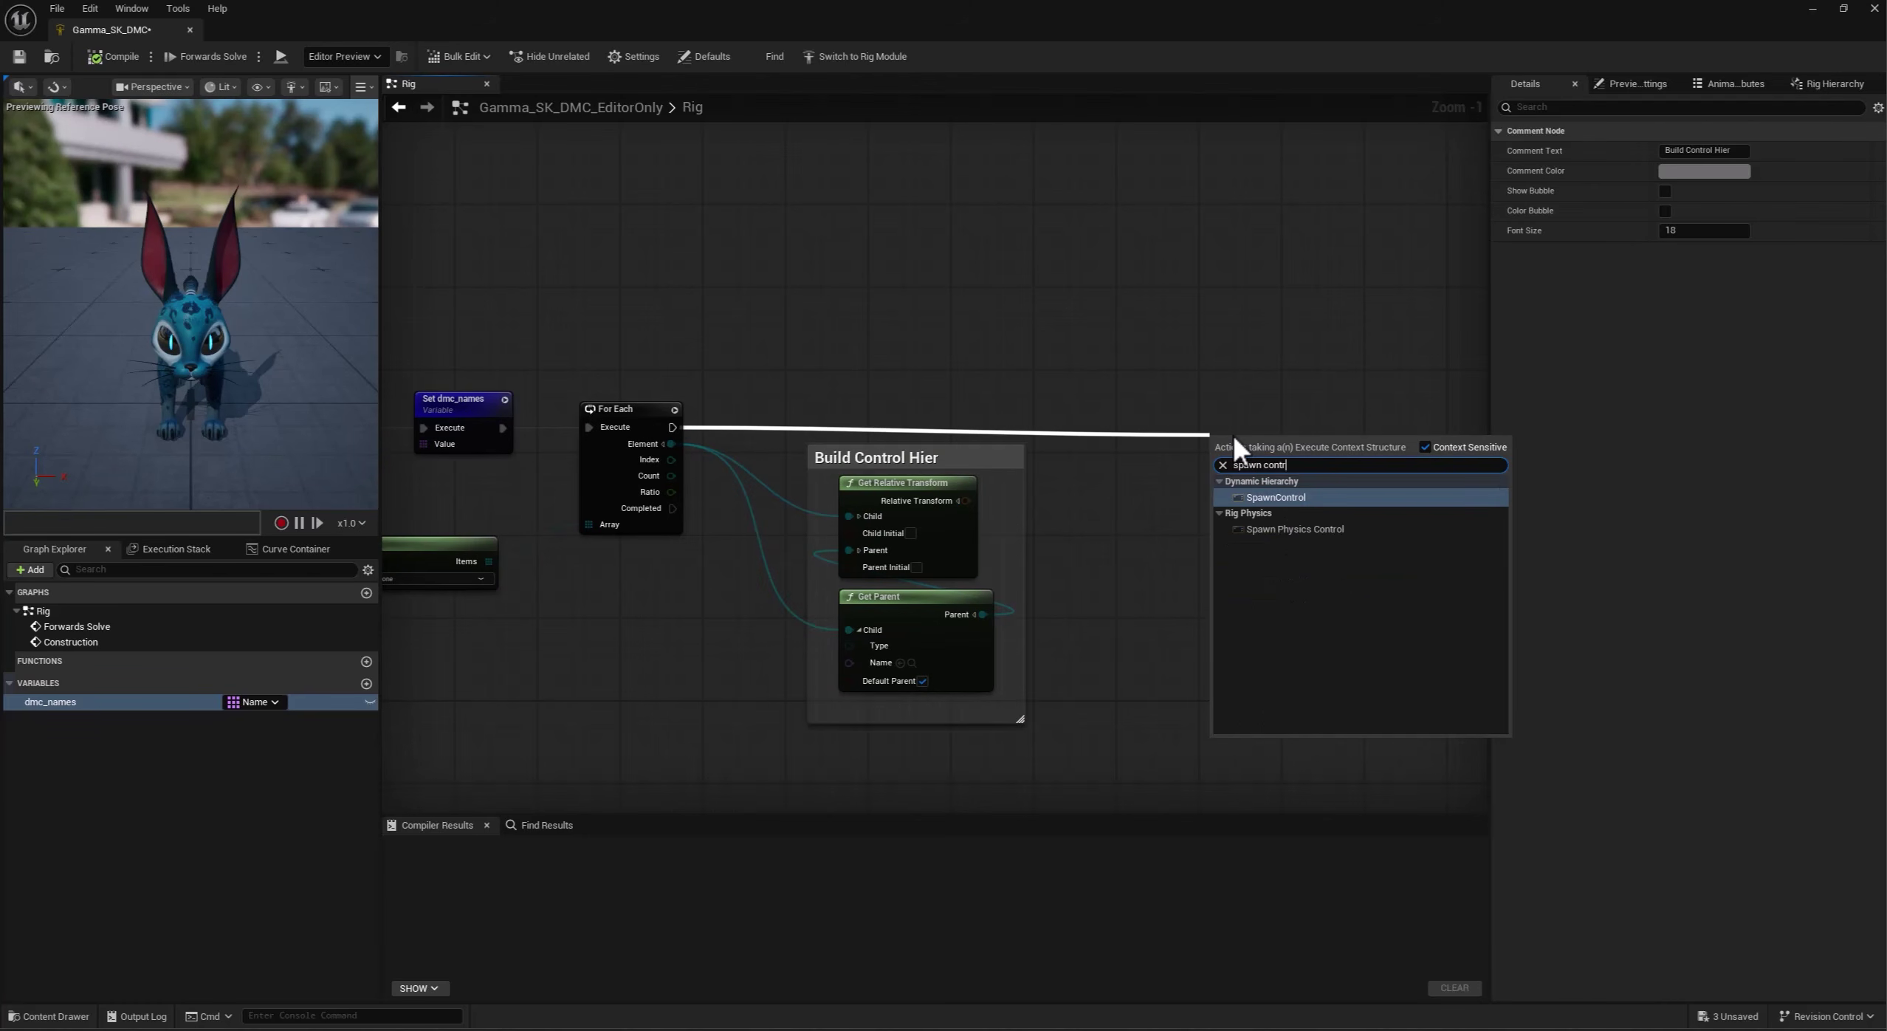
pyautogui.press('Return')
pyautogui.moveTo(1284, 440); pyautogui.dragTo(1282, 398)
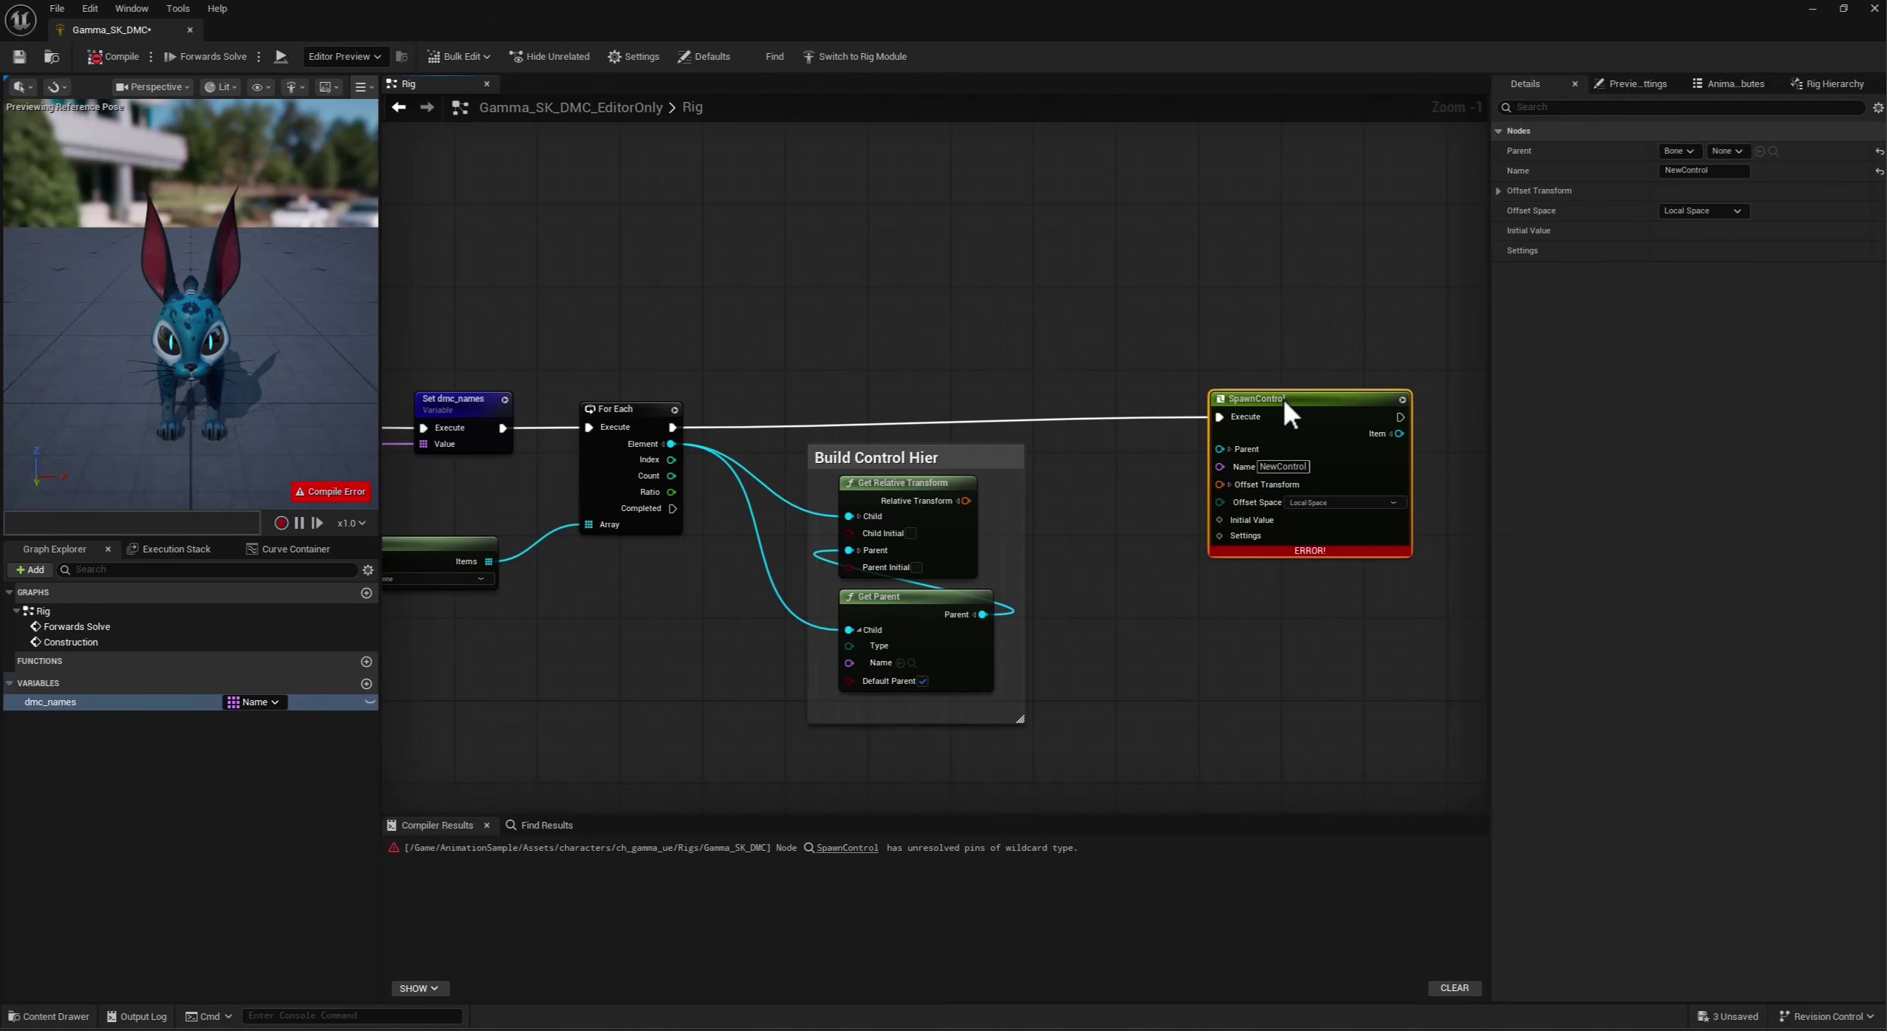
# Connect the loop element's Name to the SpawnControl Name input and reroute the wire beneath the Build Control Hier comment.
pyautogui.click(663, 444)
pyautogui.moveTo(671, 476); pyautogui.dragTo(1220, 466)
pyautogui.click(727, 491)
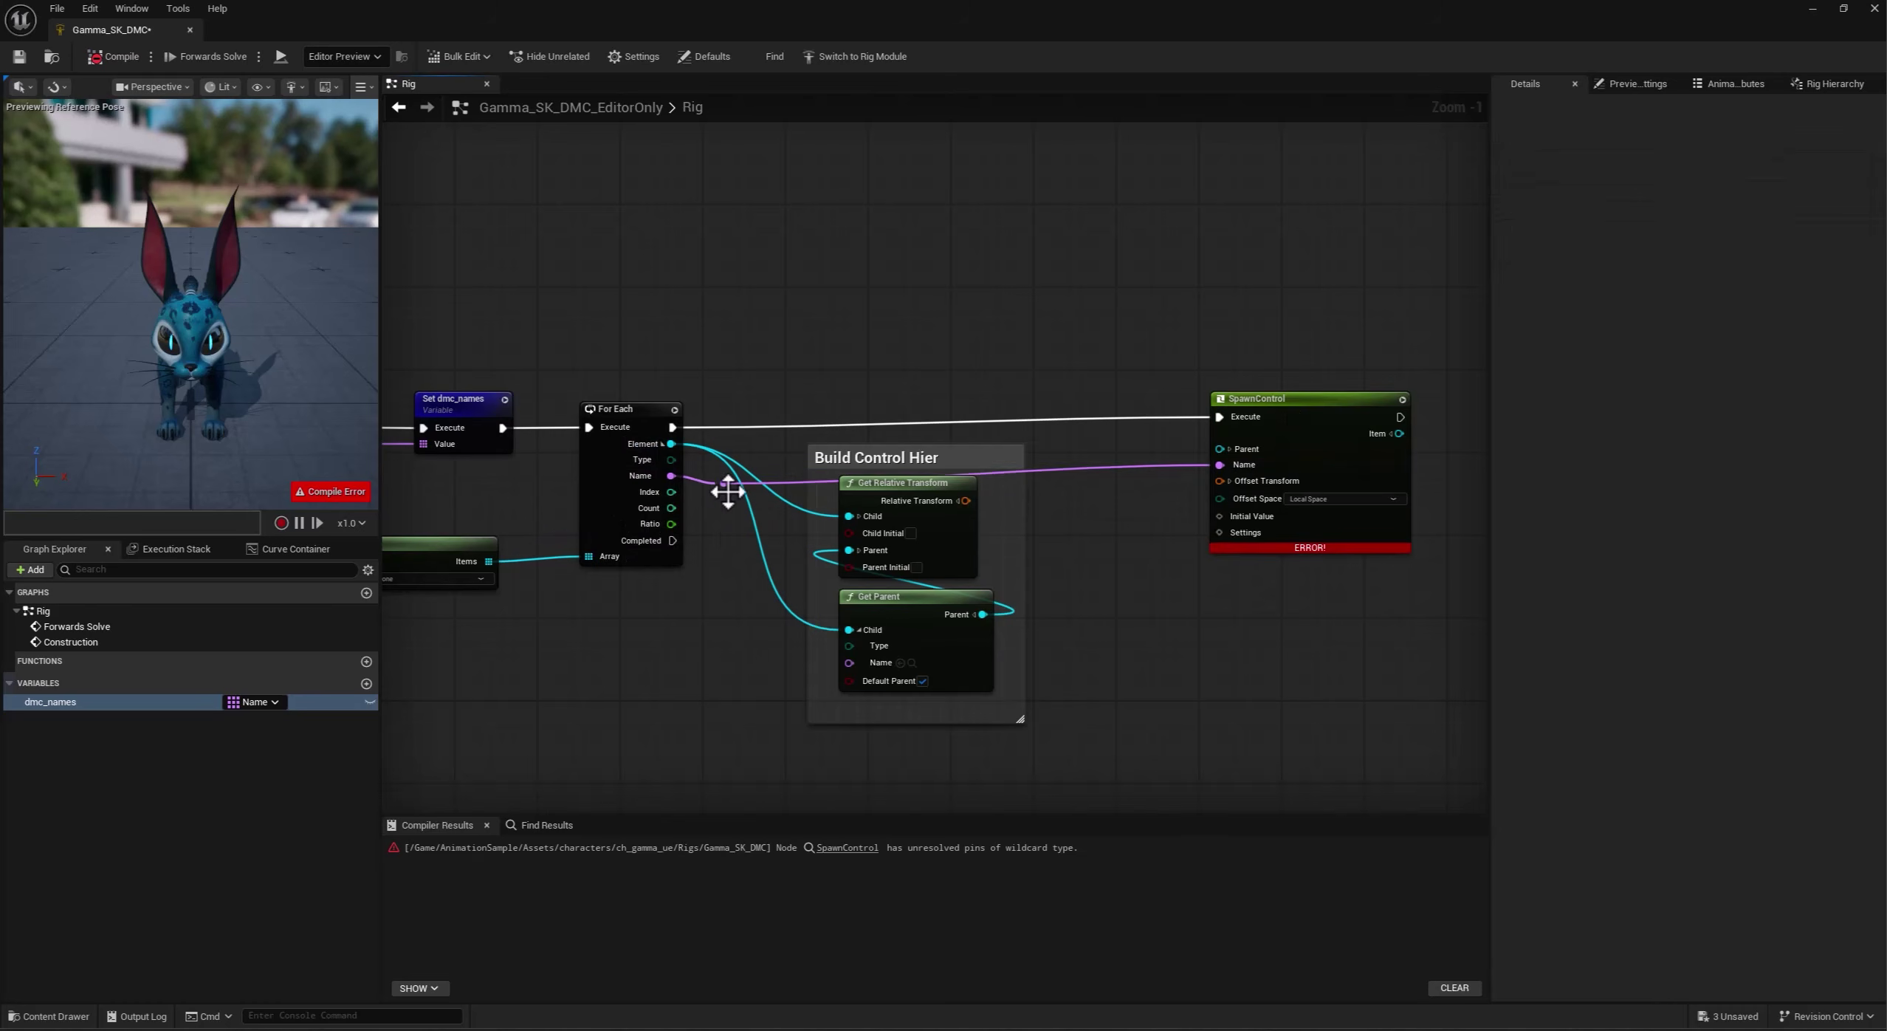
pyautogui.moveTo(727, 491); pyautogui.dragTo(722, 777)
pyautogui.doubleClick(1130, 484)
pyautogui.moveTo(1133, 484); pyautogui.dragTo(1201, 772)
pyautogui.moveTo(1319, 413); pyautogui.dragTo(1383, 417)
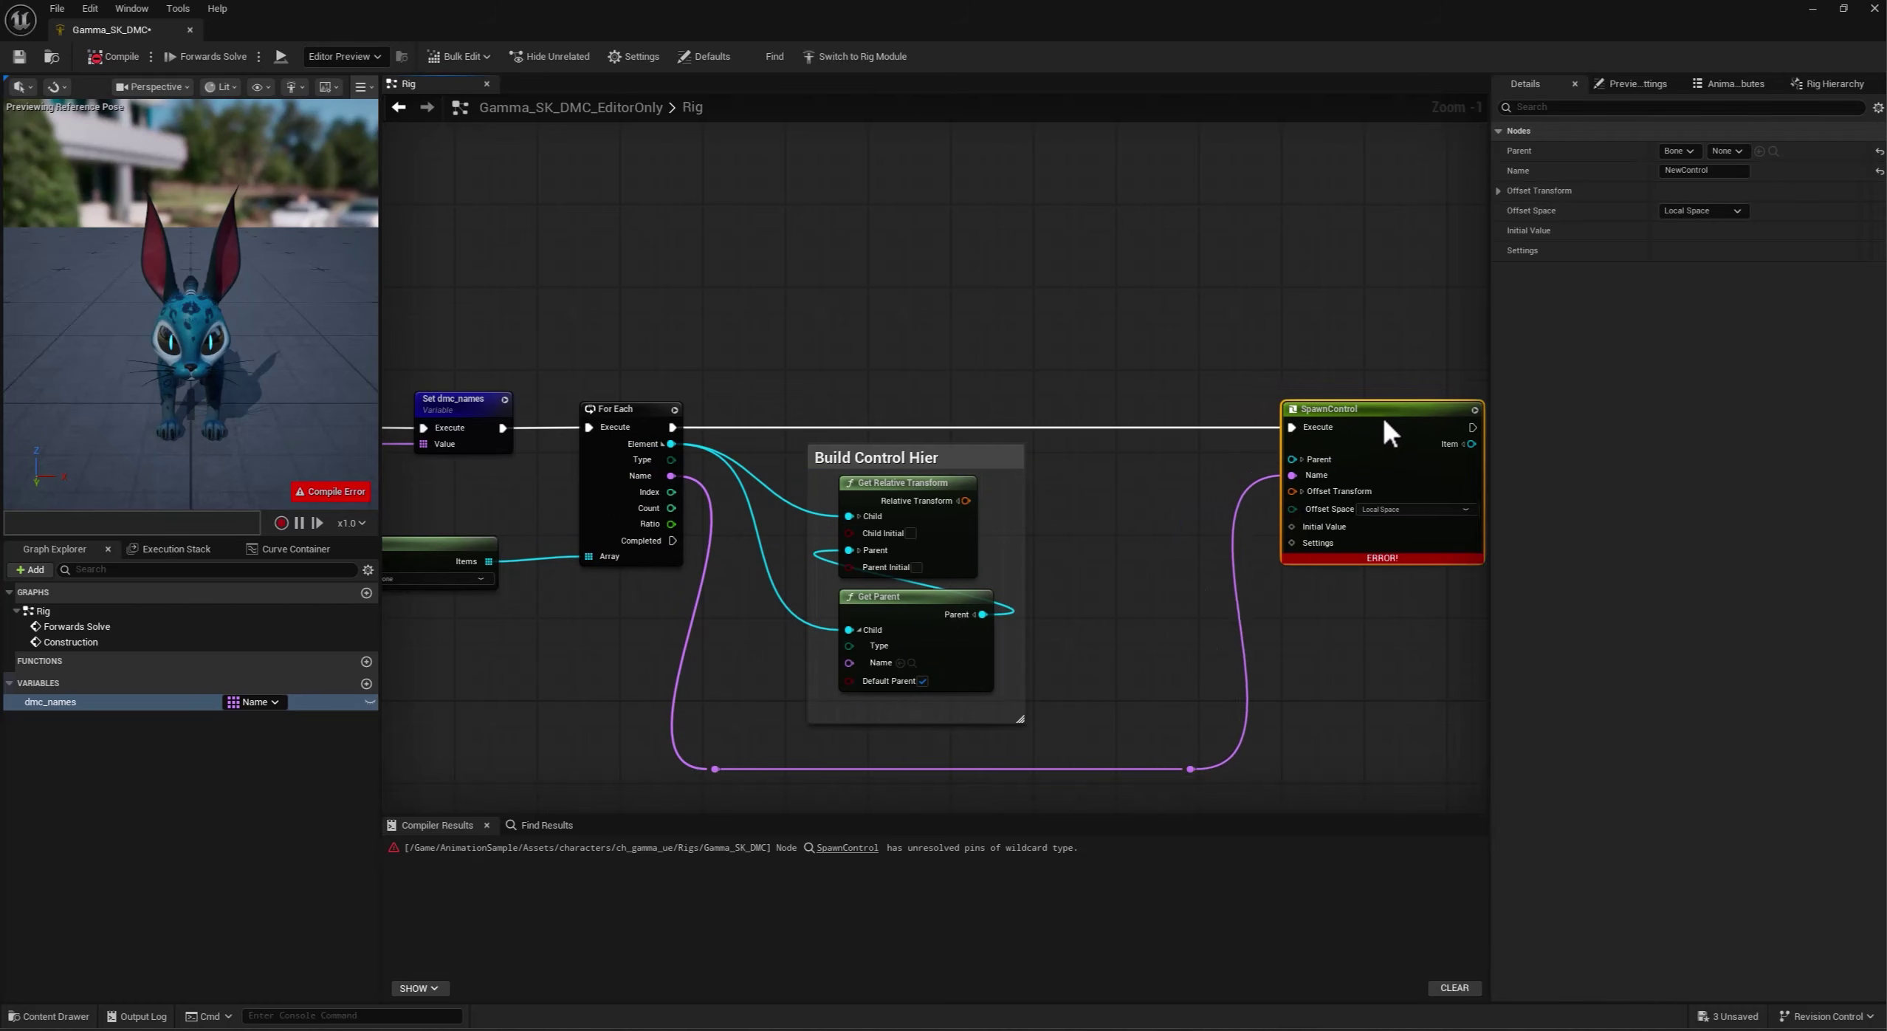
# Connect the Name from Get Parent to the Name of SpawnControl's Parent and reroute the wire above the comment.
pyautogui.click(1315, 459)
pyautogui.click(975, 615)
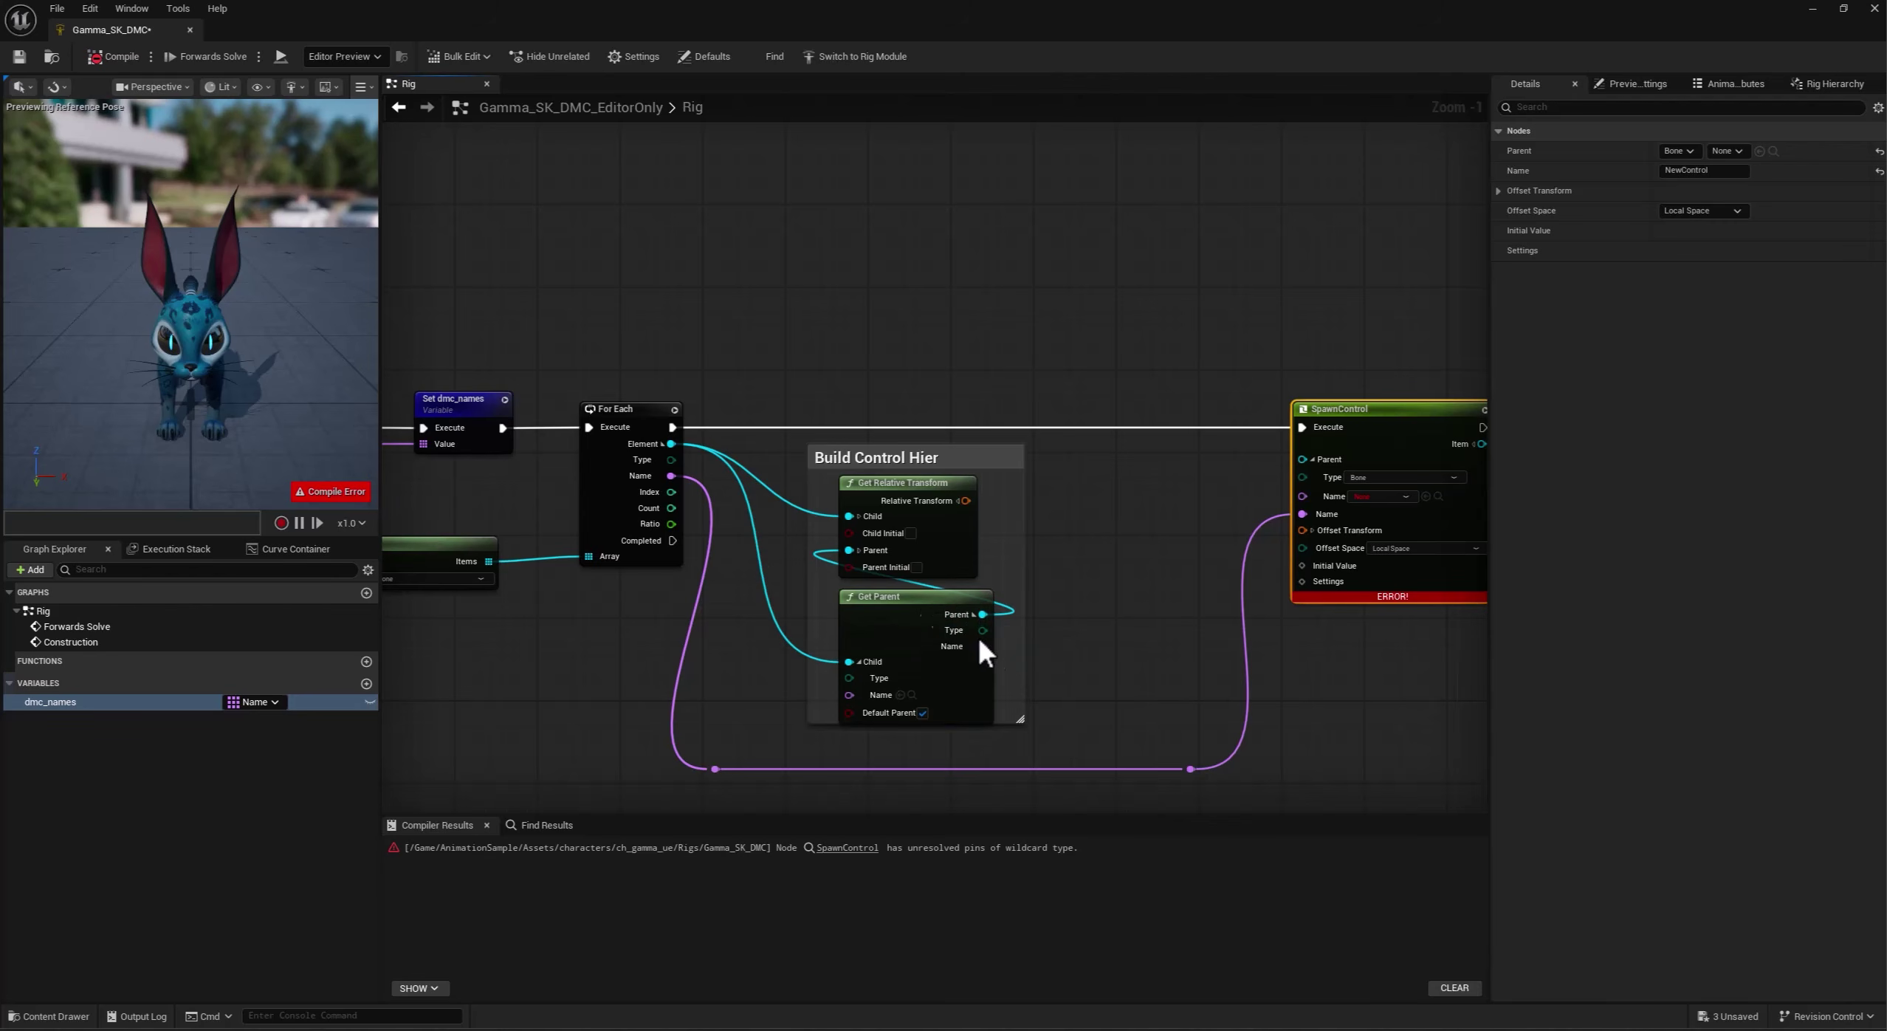
pyautogui.moveTo(978, 647); pyautogui.dragTo(1303, 496)
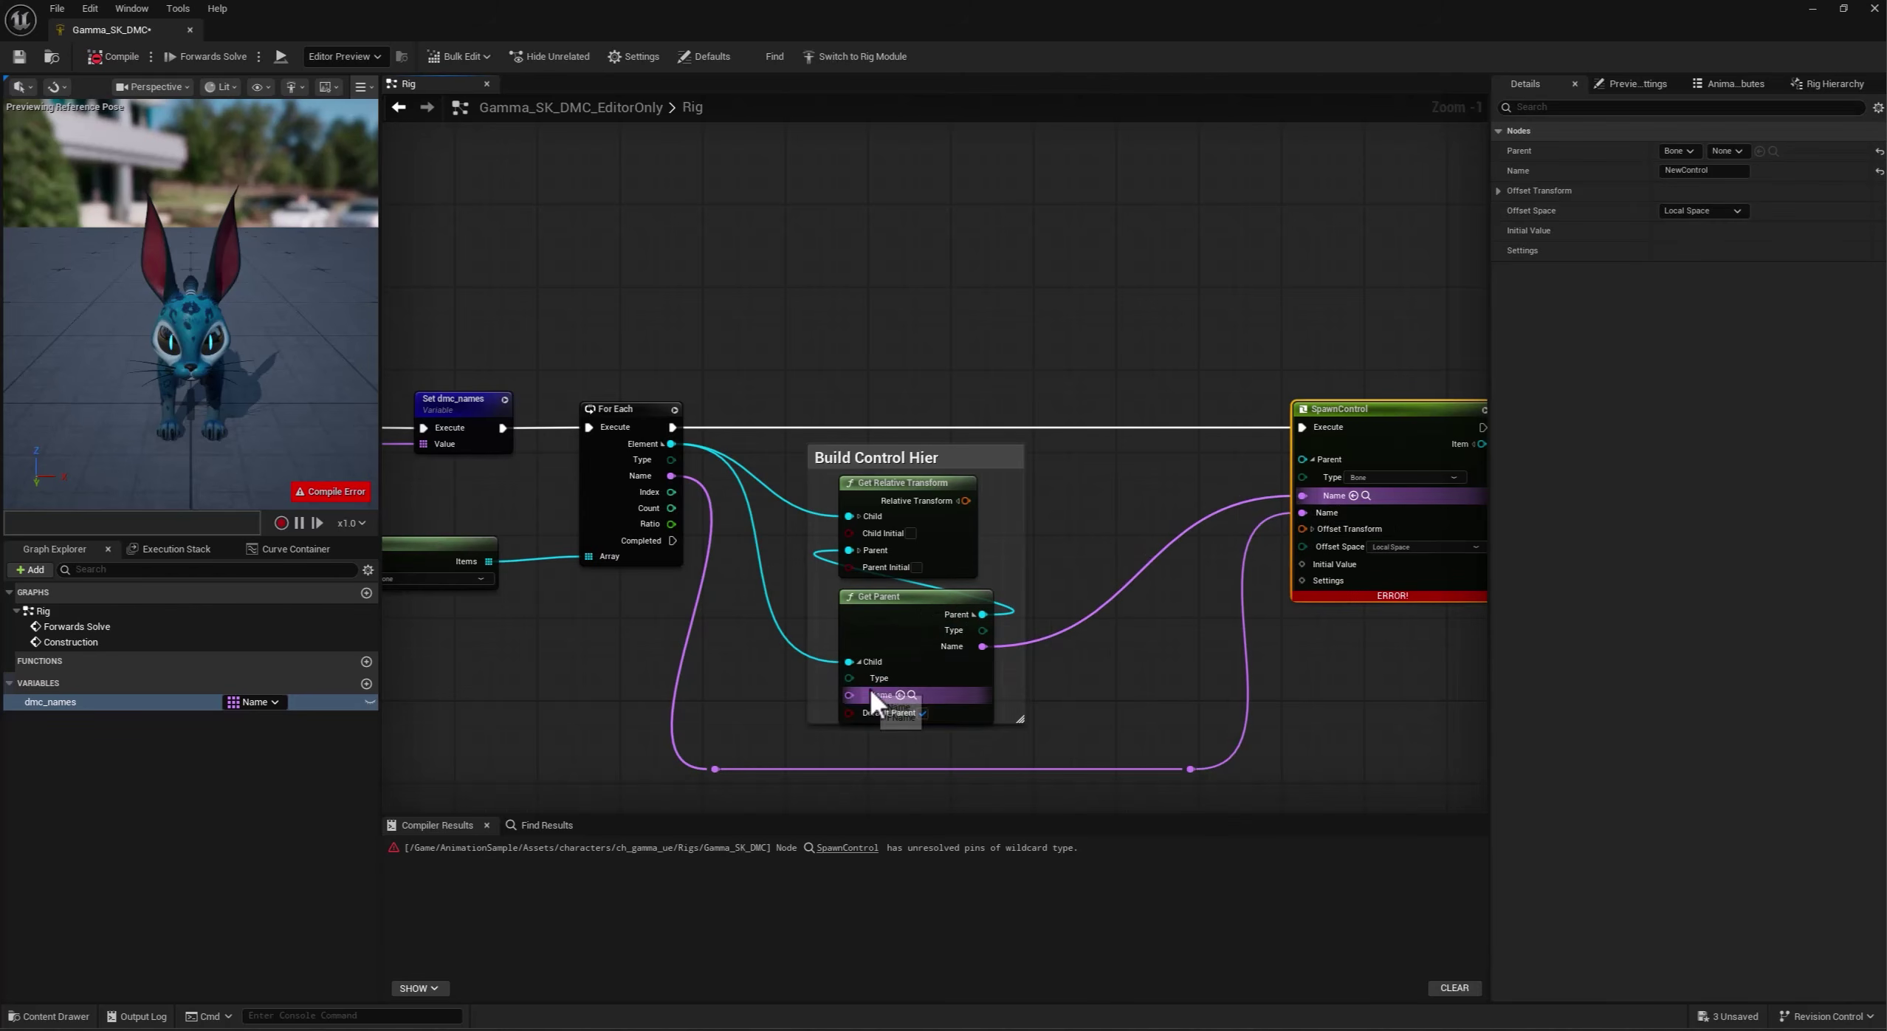
pyautogui.click(858, 658)
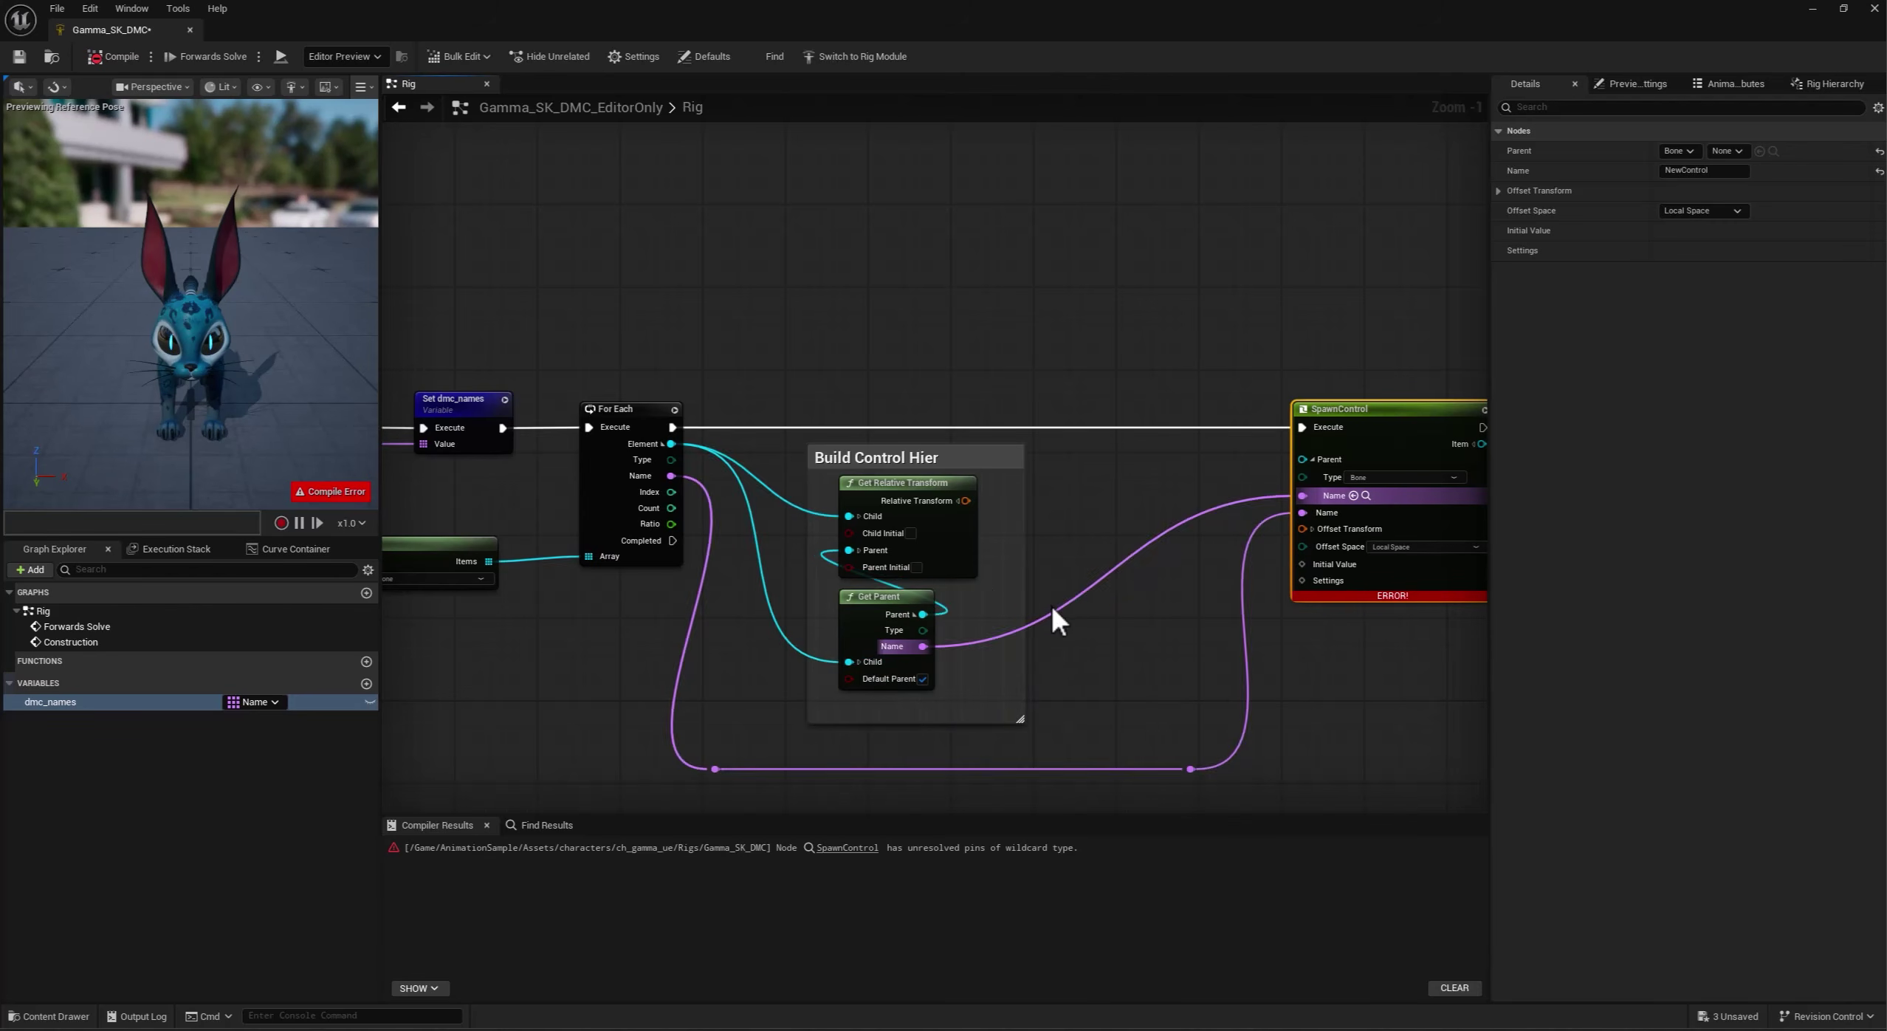
pyautogui.click(1059, 609)
pyautogui.moveTo(1059, 609); pyautogui.dragTo(1084, 457)
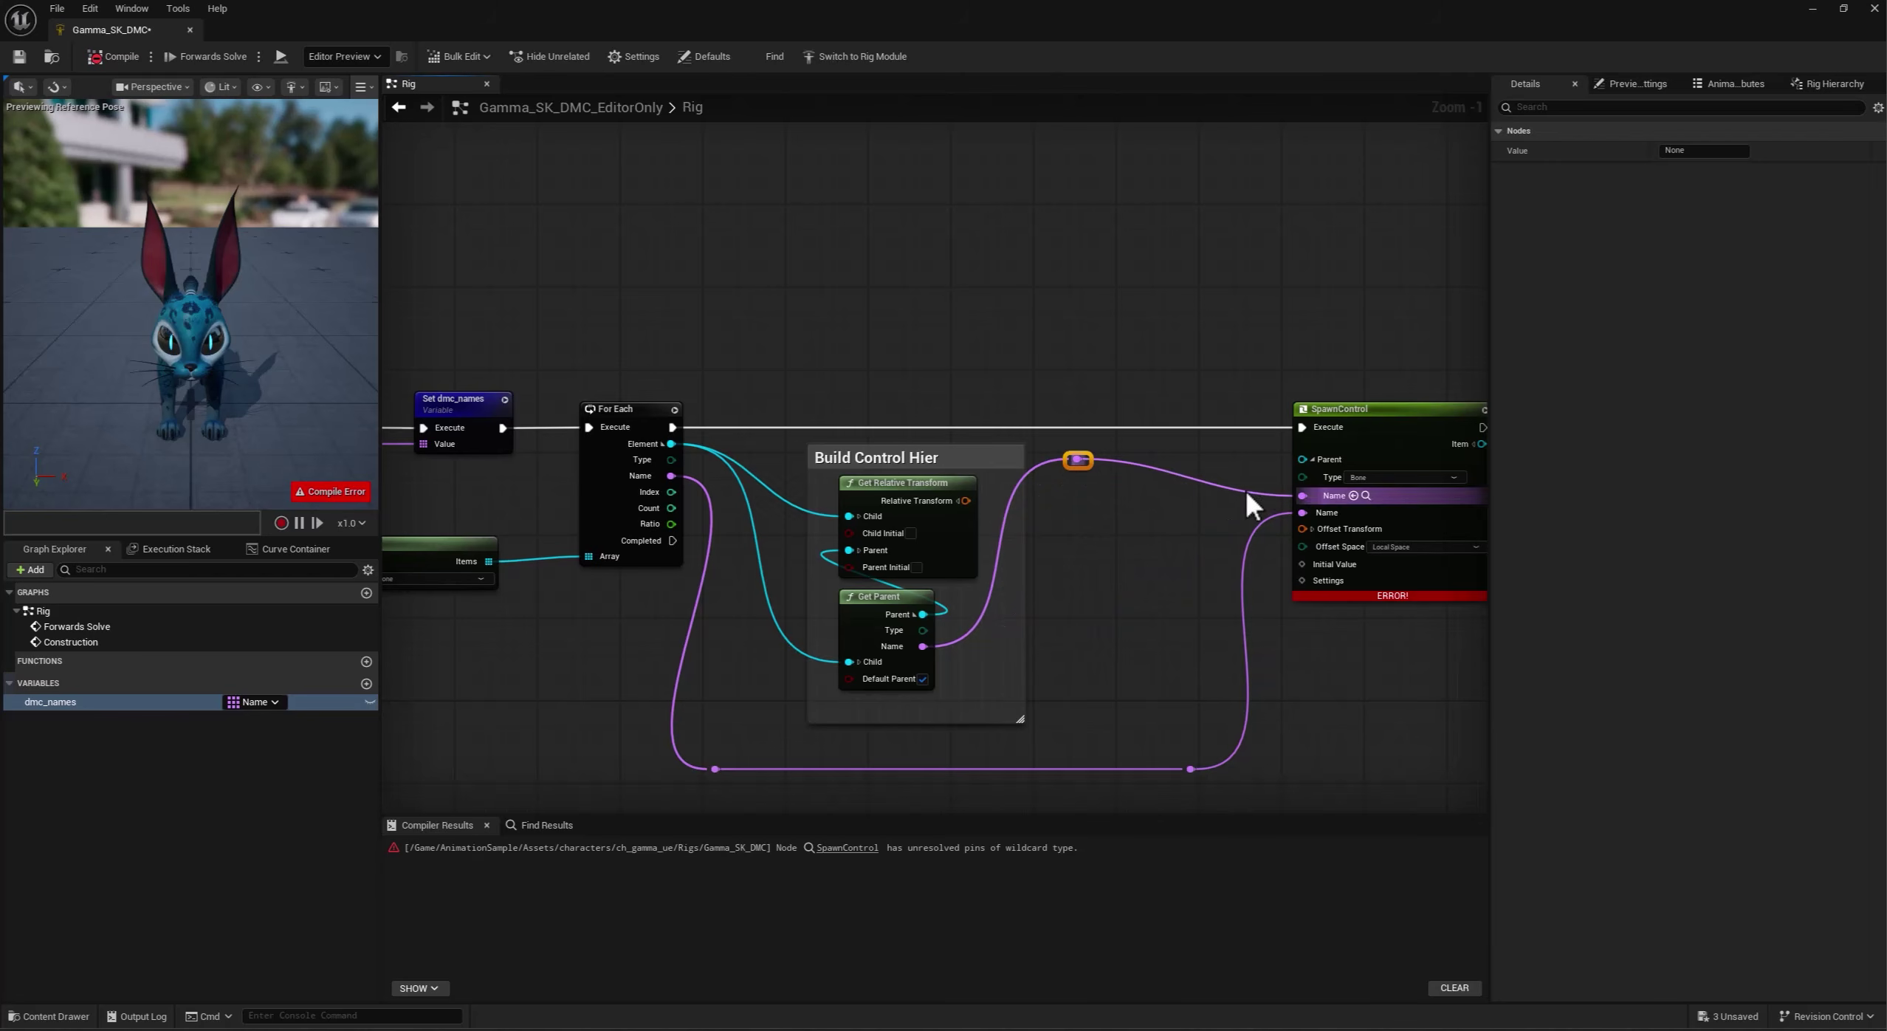
pyautogui.moveTo(1197, 628); pyautogui.dragTo(1053, 607, button='right')
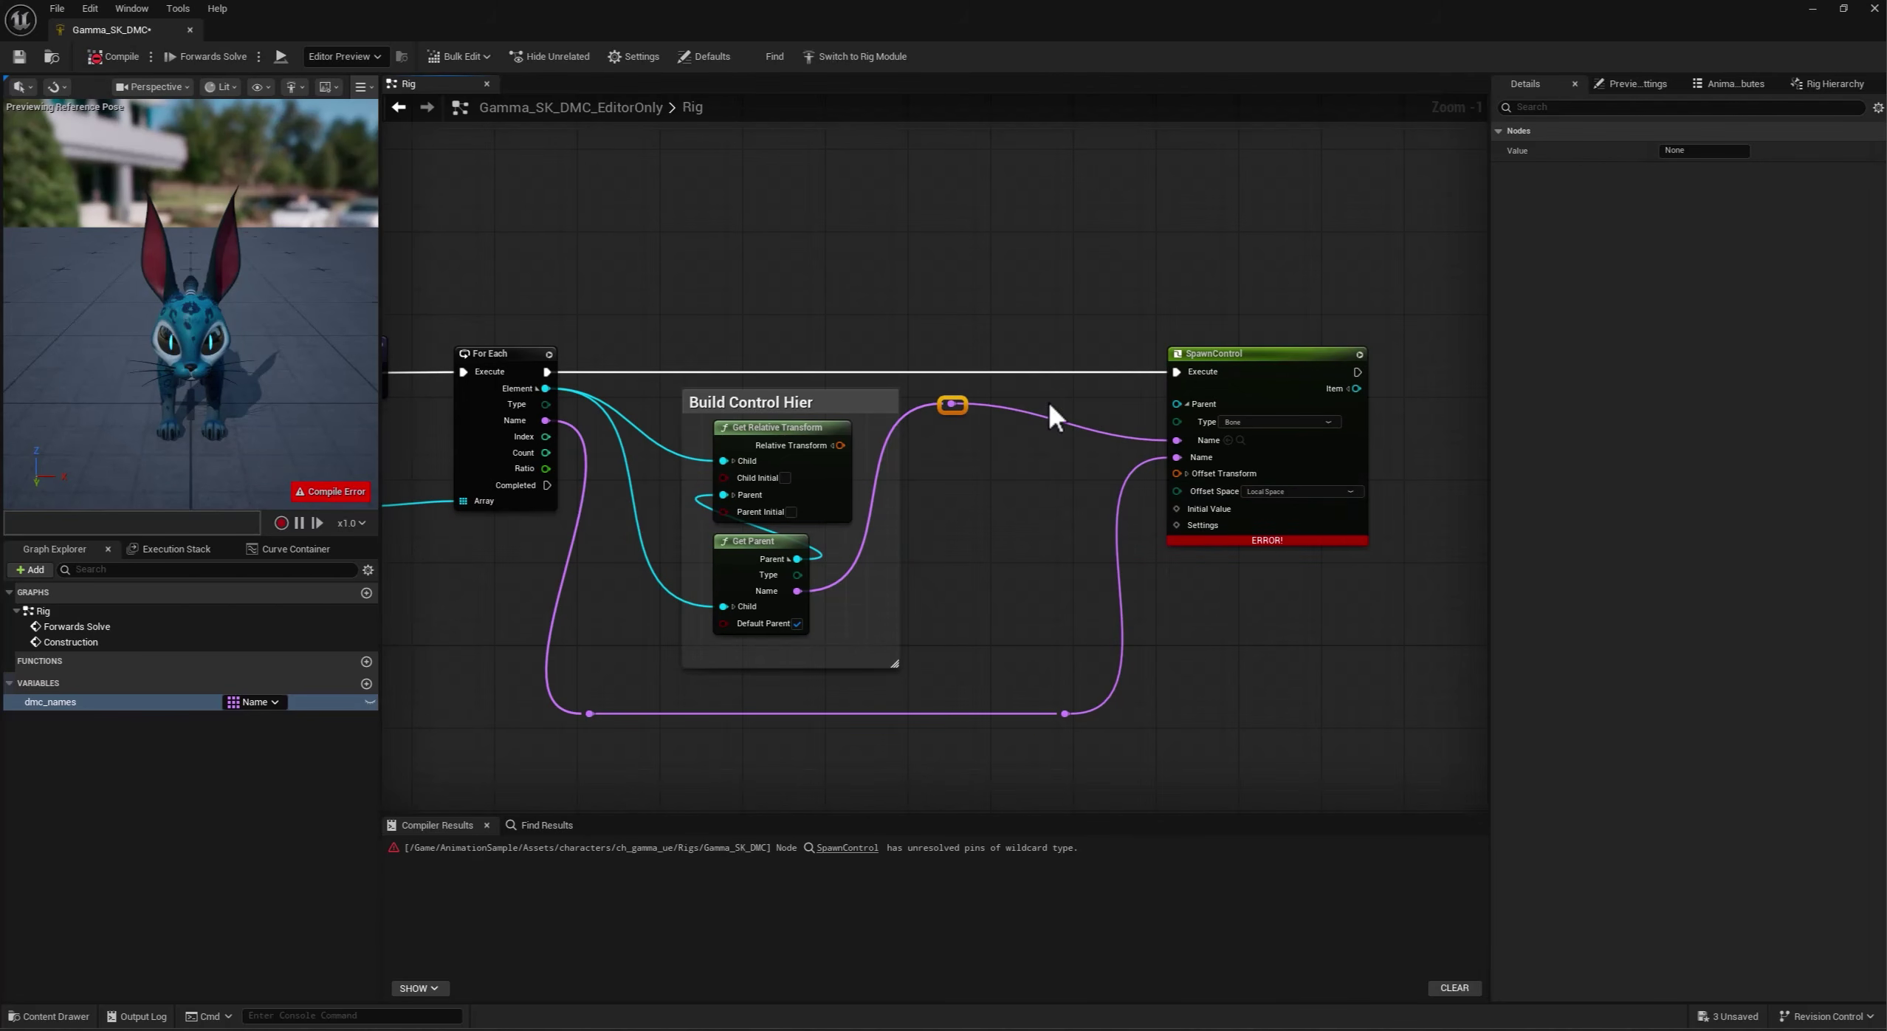
# Resolve SpawnControl's wildcard value type to Transform, save the rig and inspect the spawned controls on the character from the side.
pyautogui.rightClick(1197, 530)
pyautogui.click(1273, 662)
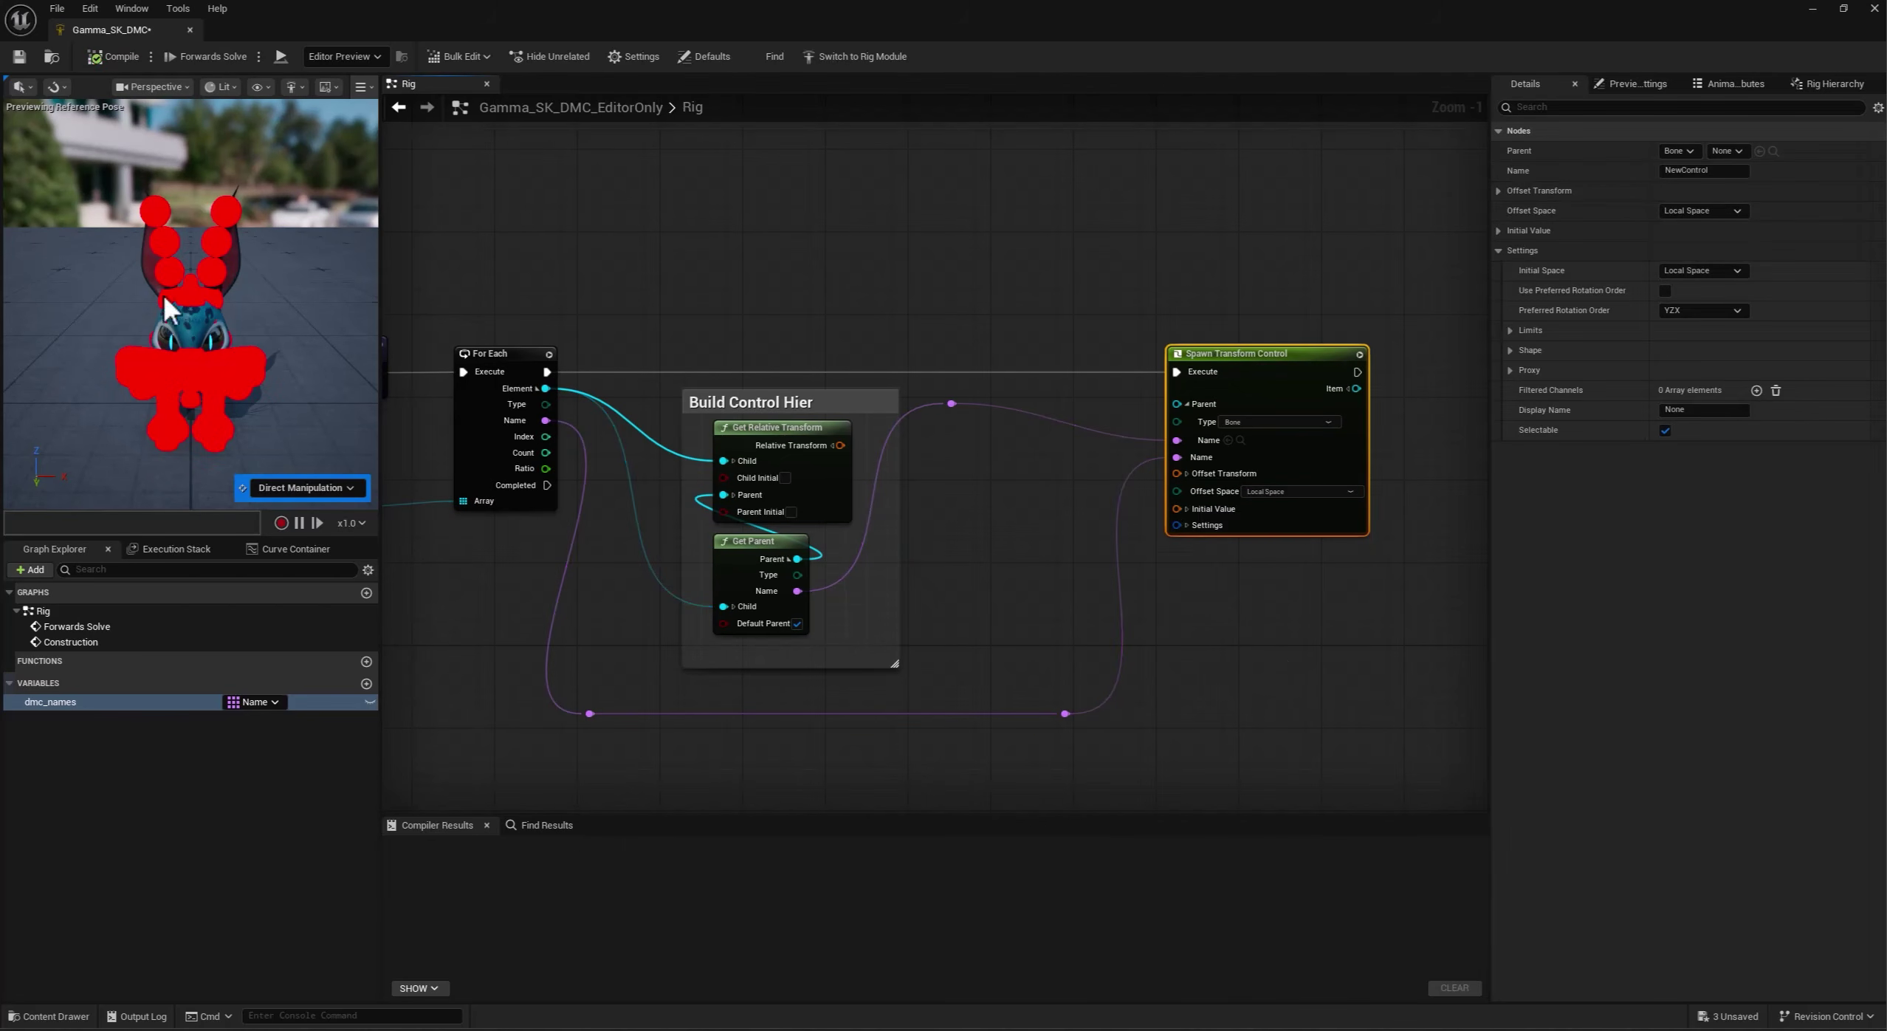
pyautogui.click(19, 62)
pyautogui.keyDown('alt'); pyautogui.moveTo(130, 384); pyautogui.dragTo(229, 372); pyautogui.keyUp('alt')
pyautogui.scroll(3, 153, 408)
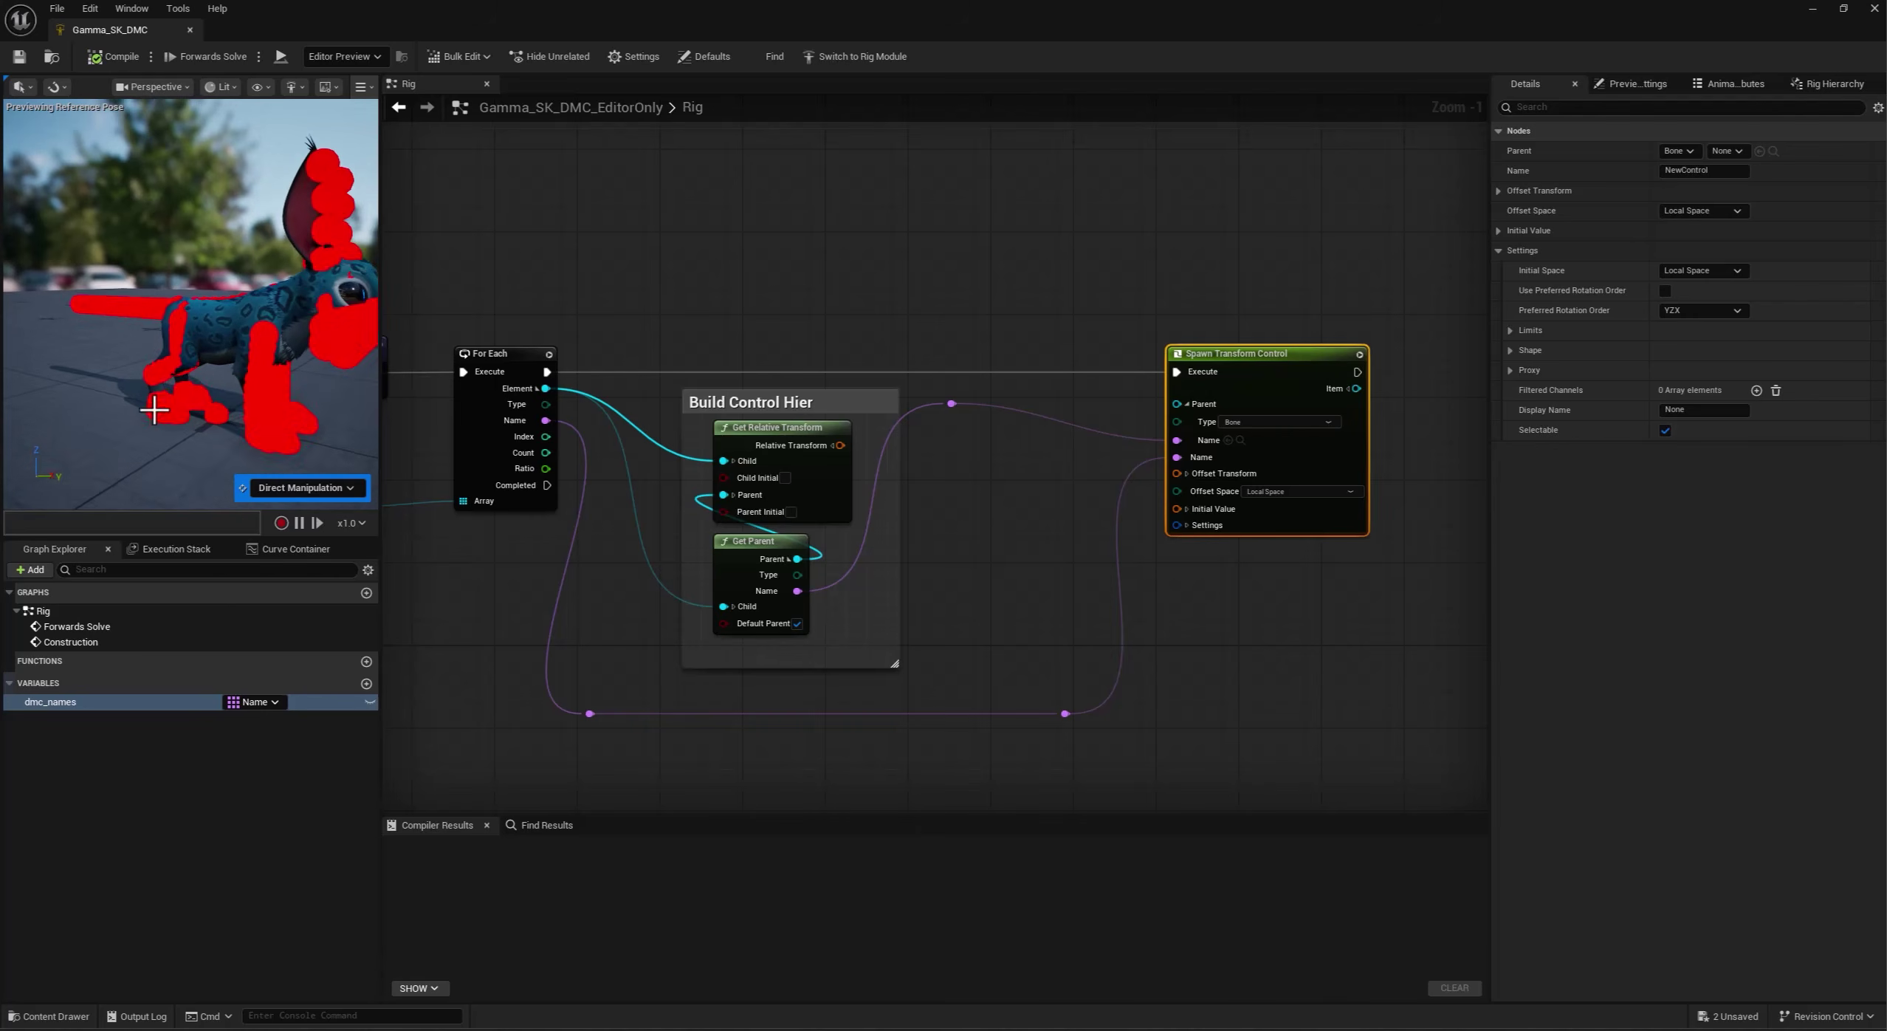
pyautogui.moveTo(178, 420)
pyautogui.keyDown('alt'); pyautogui.mouseDown(button='middle')
pyautogui.moveTo(259, 417)
pyautogui.moveTo(167, 426)
pyautogui.mouseUp(button='middle'); pyautogui.keyUp('alt')
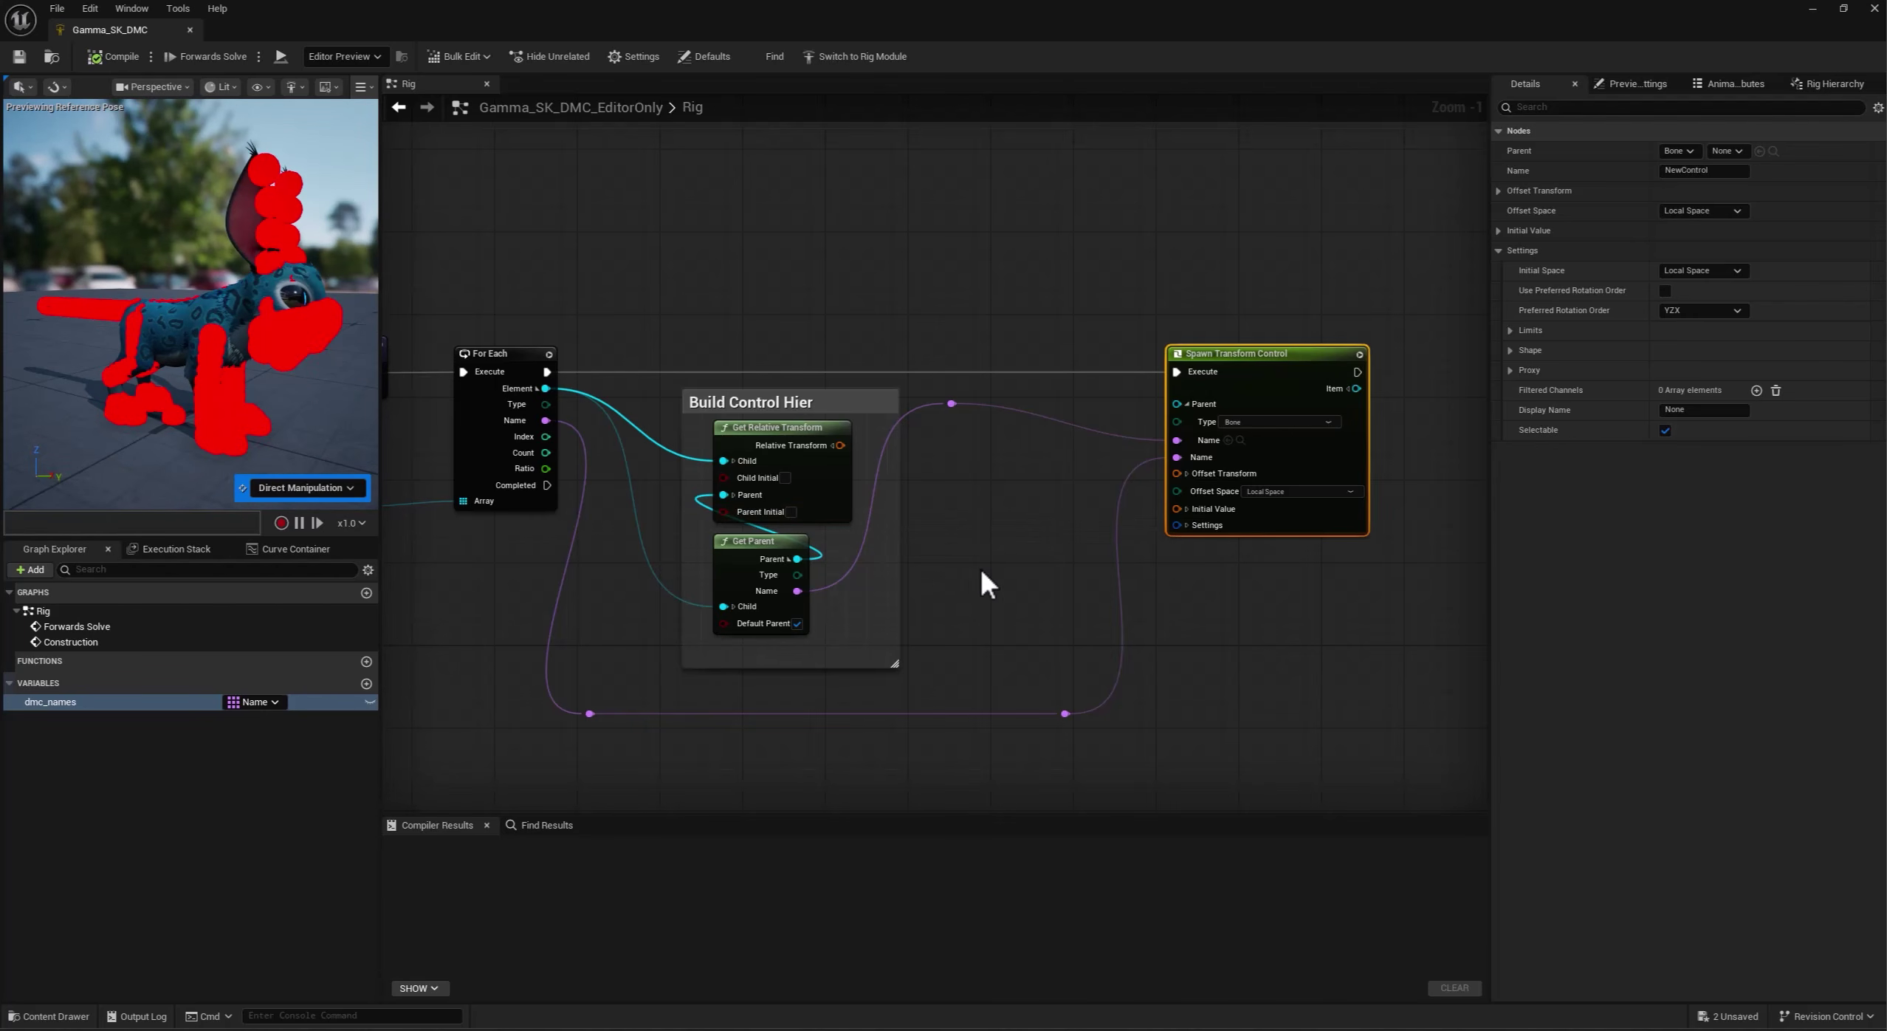
# Connect Relative Transform to Spawn Transform Control's Initial Value, and add a Concat node above the loop element's name wire, fed from that wire.
pyautogui.moveTo(841, 445); pyautogui.dragTo(1176, 508)
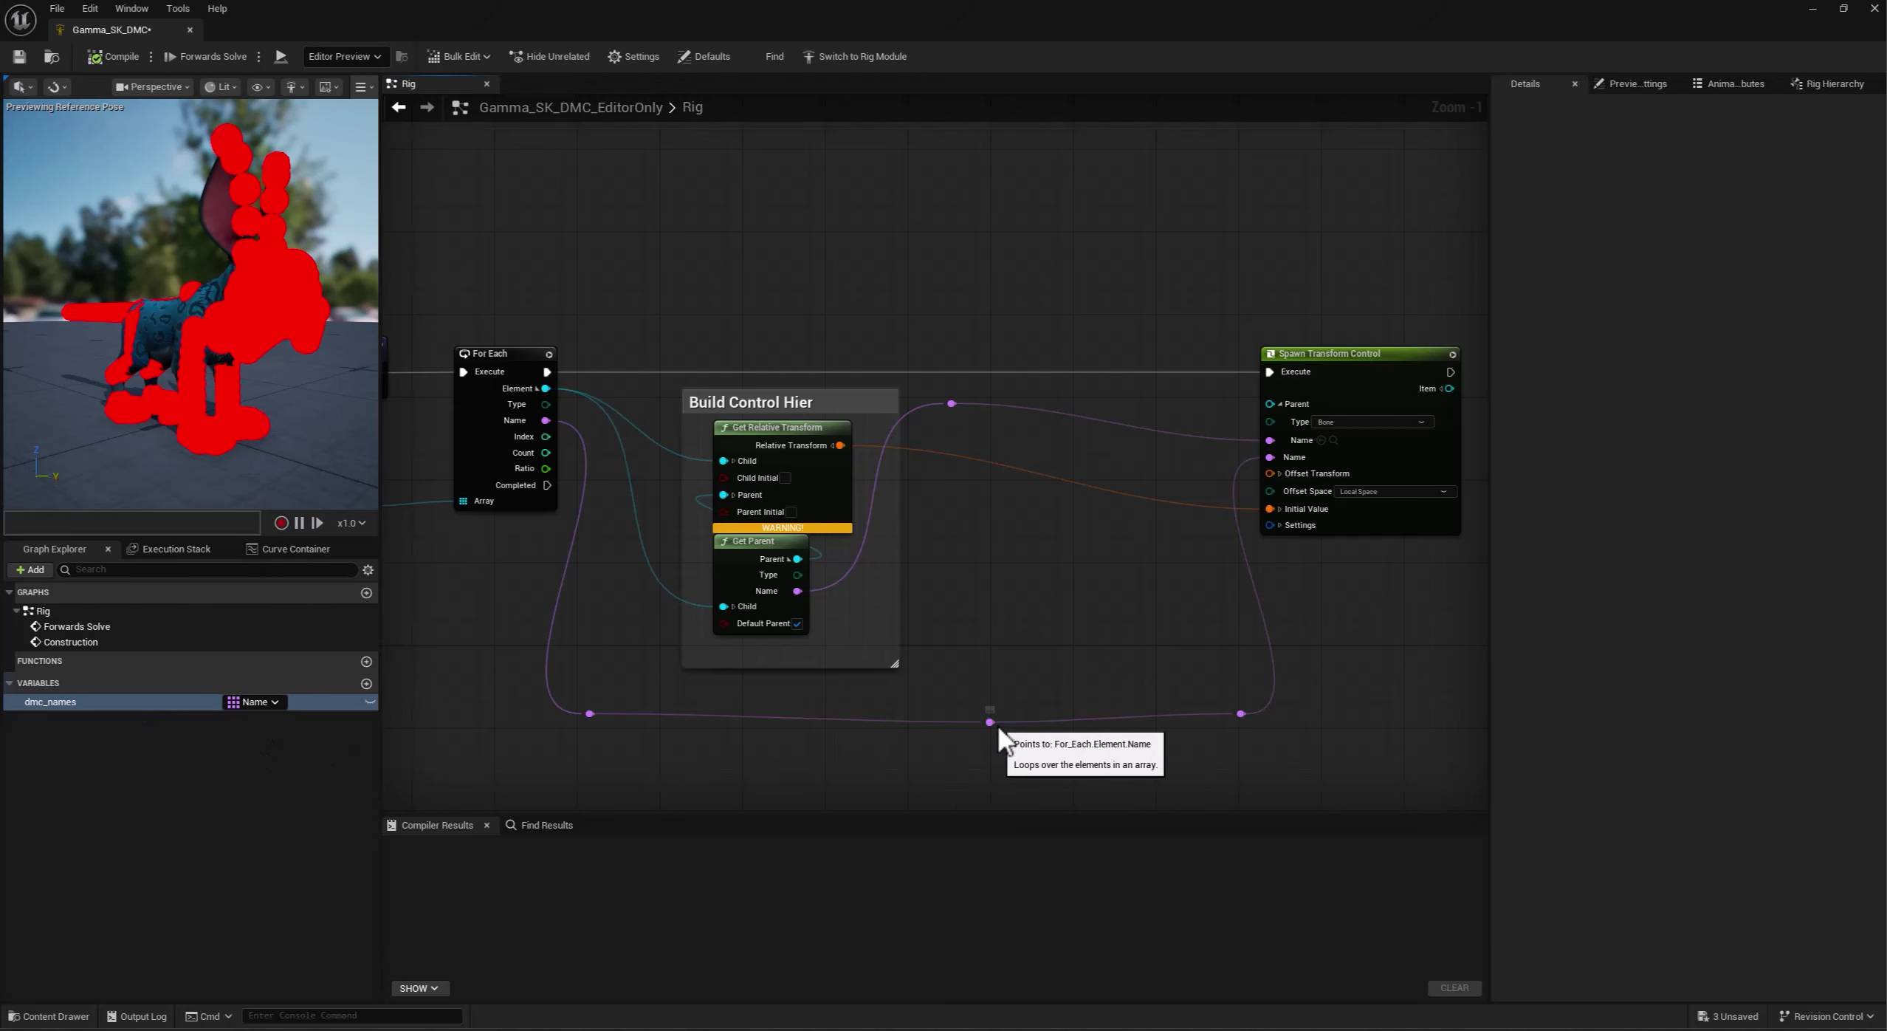
pyautogui.moveTo(998, 724); pyautogui.dragTo(1081, 623)
pyautogui.write('conca')
pyautogui.press('Return')
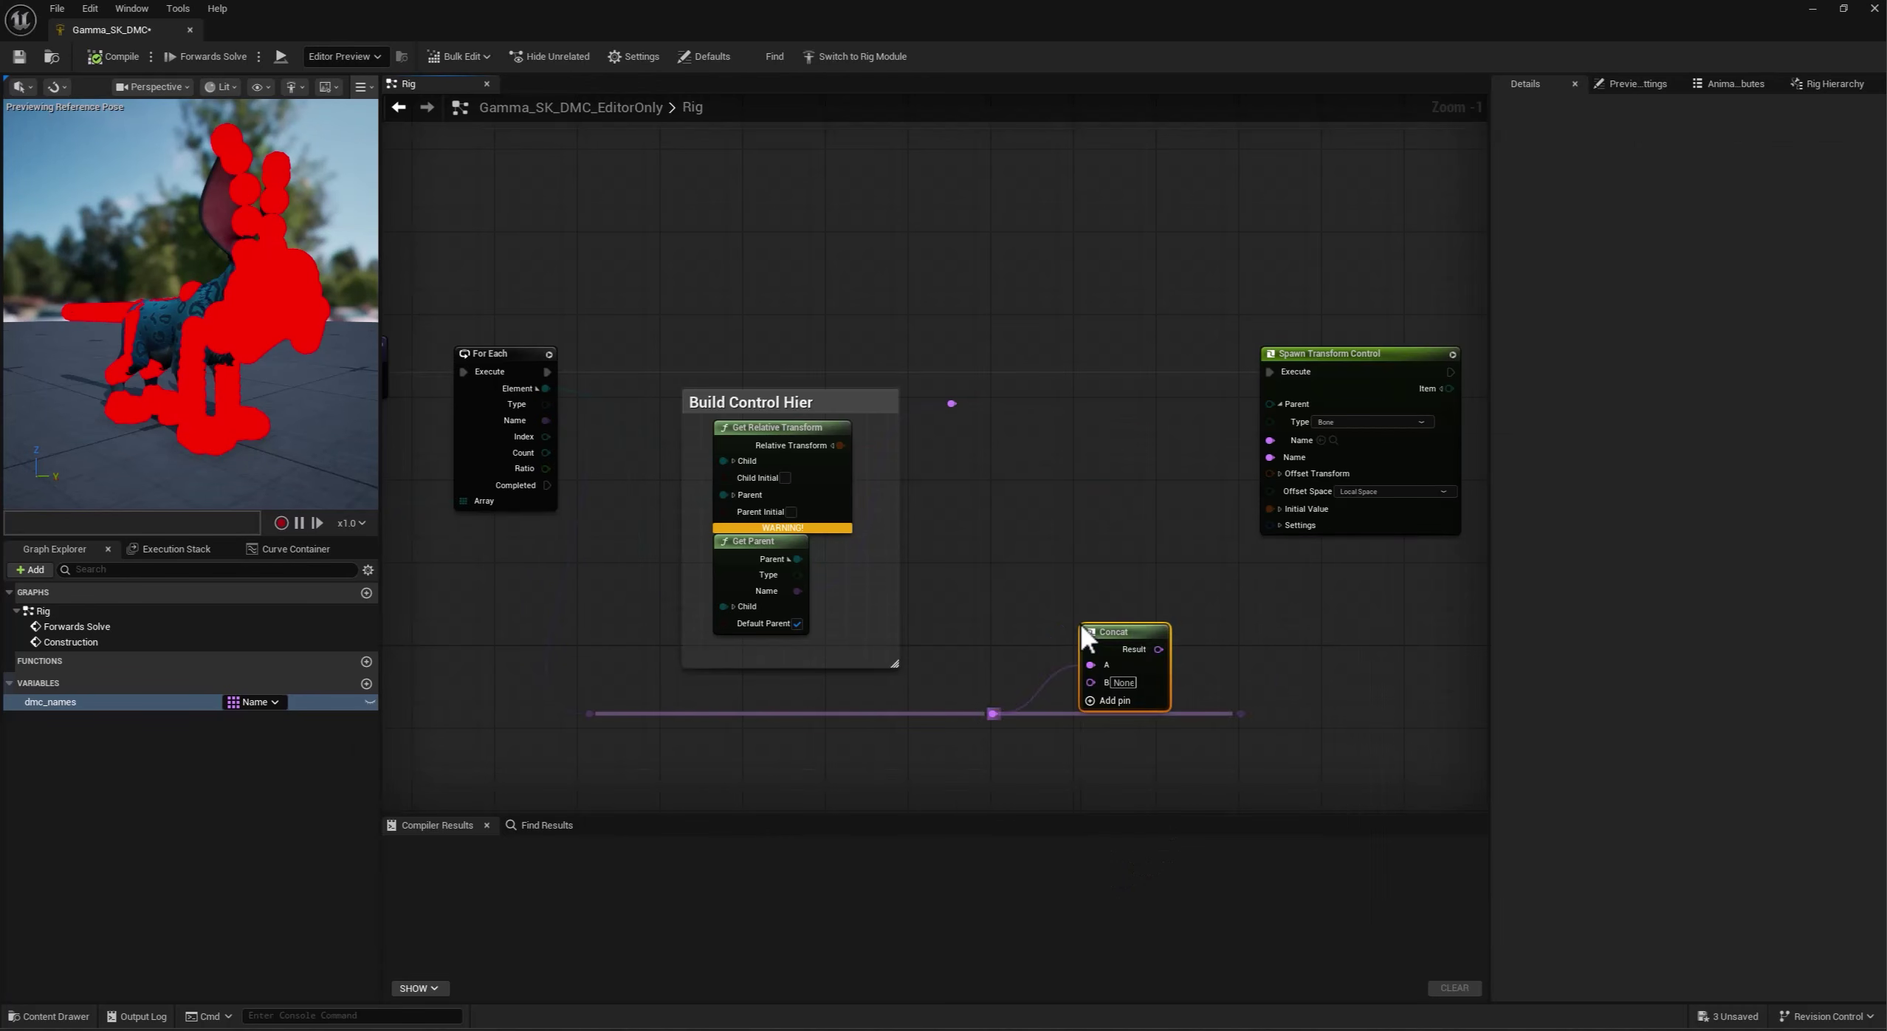
pyautogui.moveTo(1114, 622); pyautogui.dragTo(1114, 589)
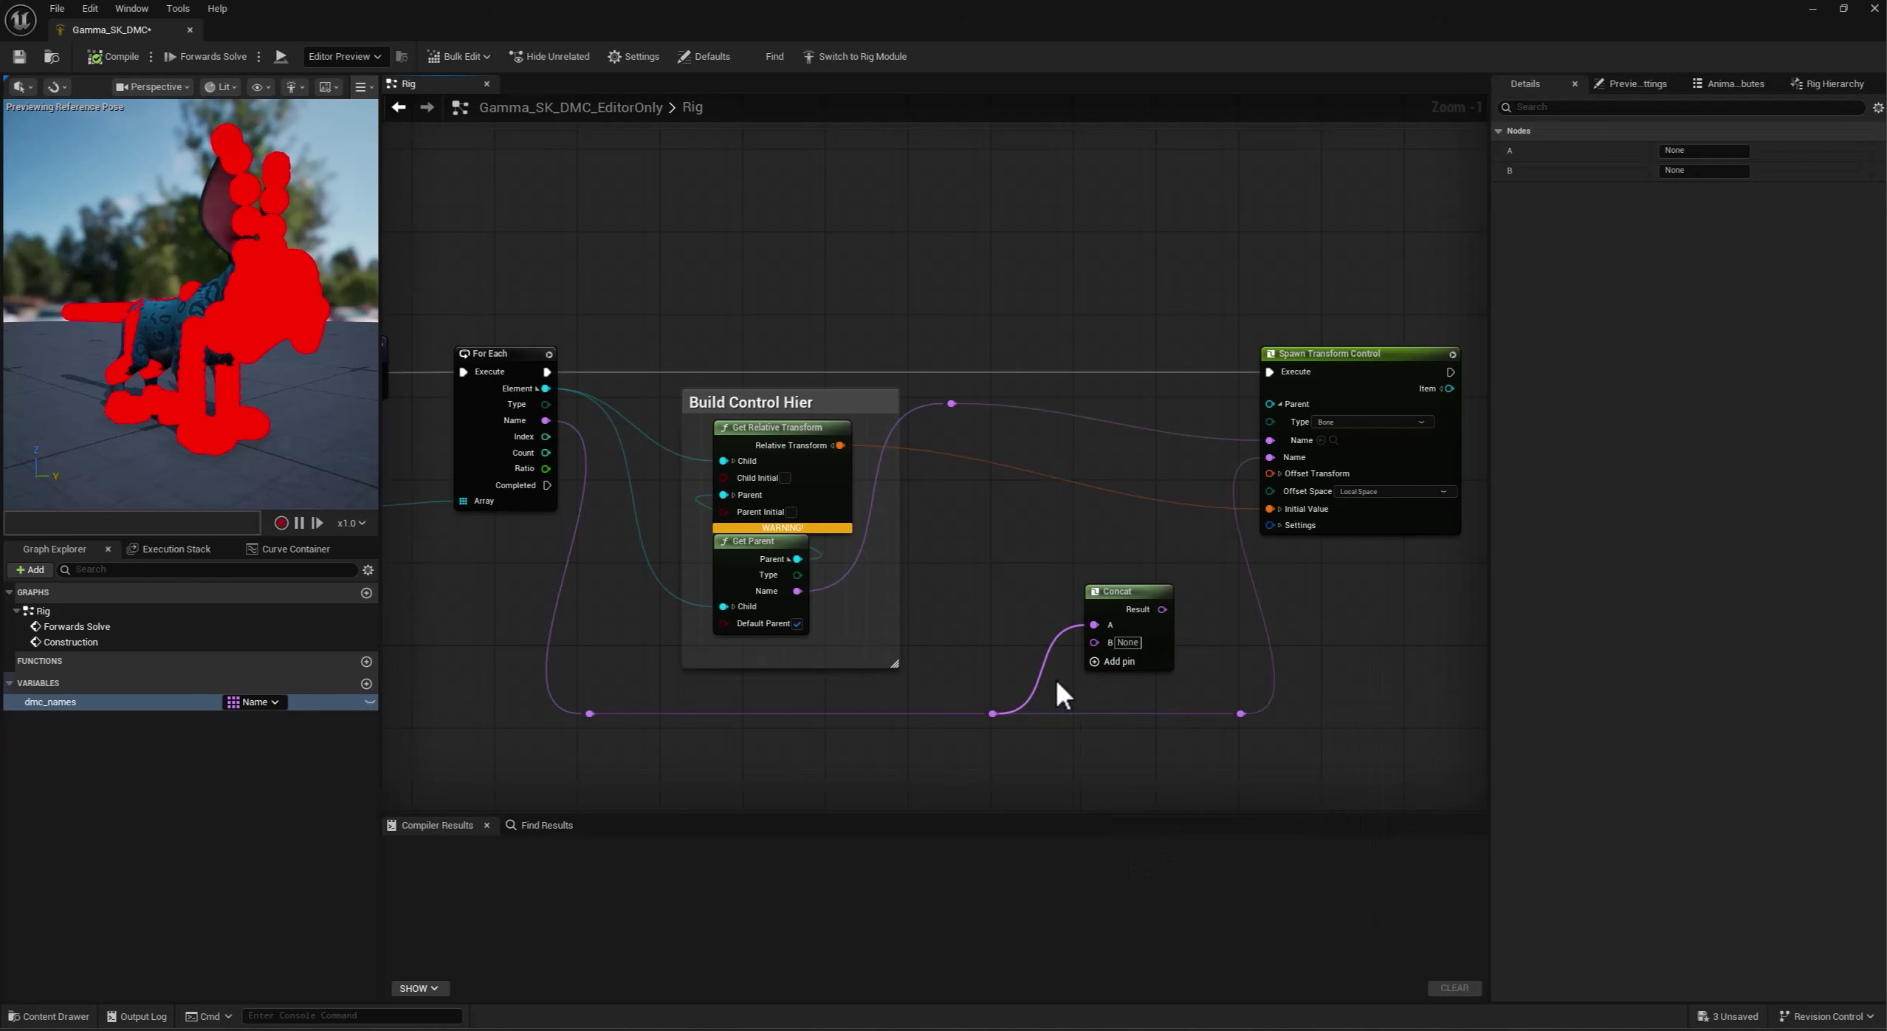
# Move the name connection to Concat's B input and set its A input to "dmc-polygroup.".
pyautogui.keyDown('ctrl'); pyautogui.moveTo(995, 714); pyautogui.dragTo(1096, 645); pyautogui.keyUp('ctrl')
pyautogui.click(1128, 626)
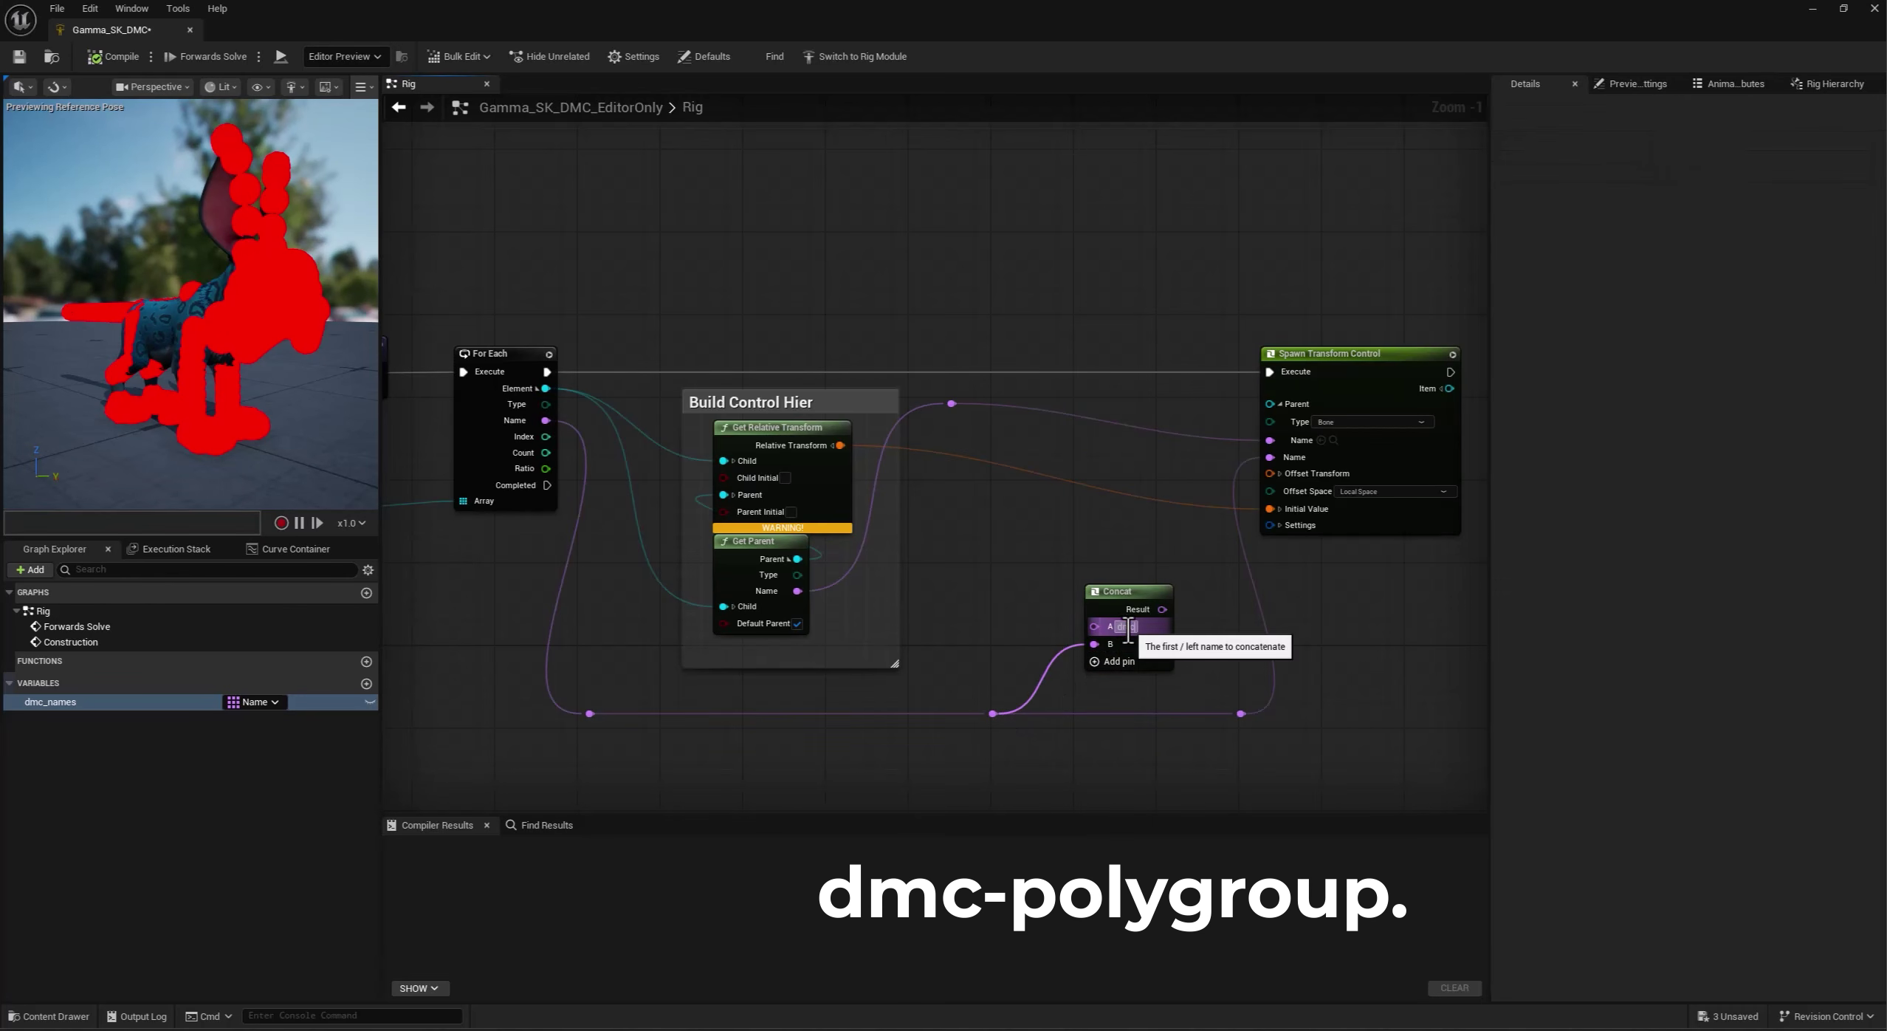
pyautogui.write('dmc-polygroup.')
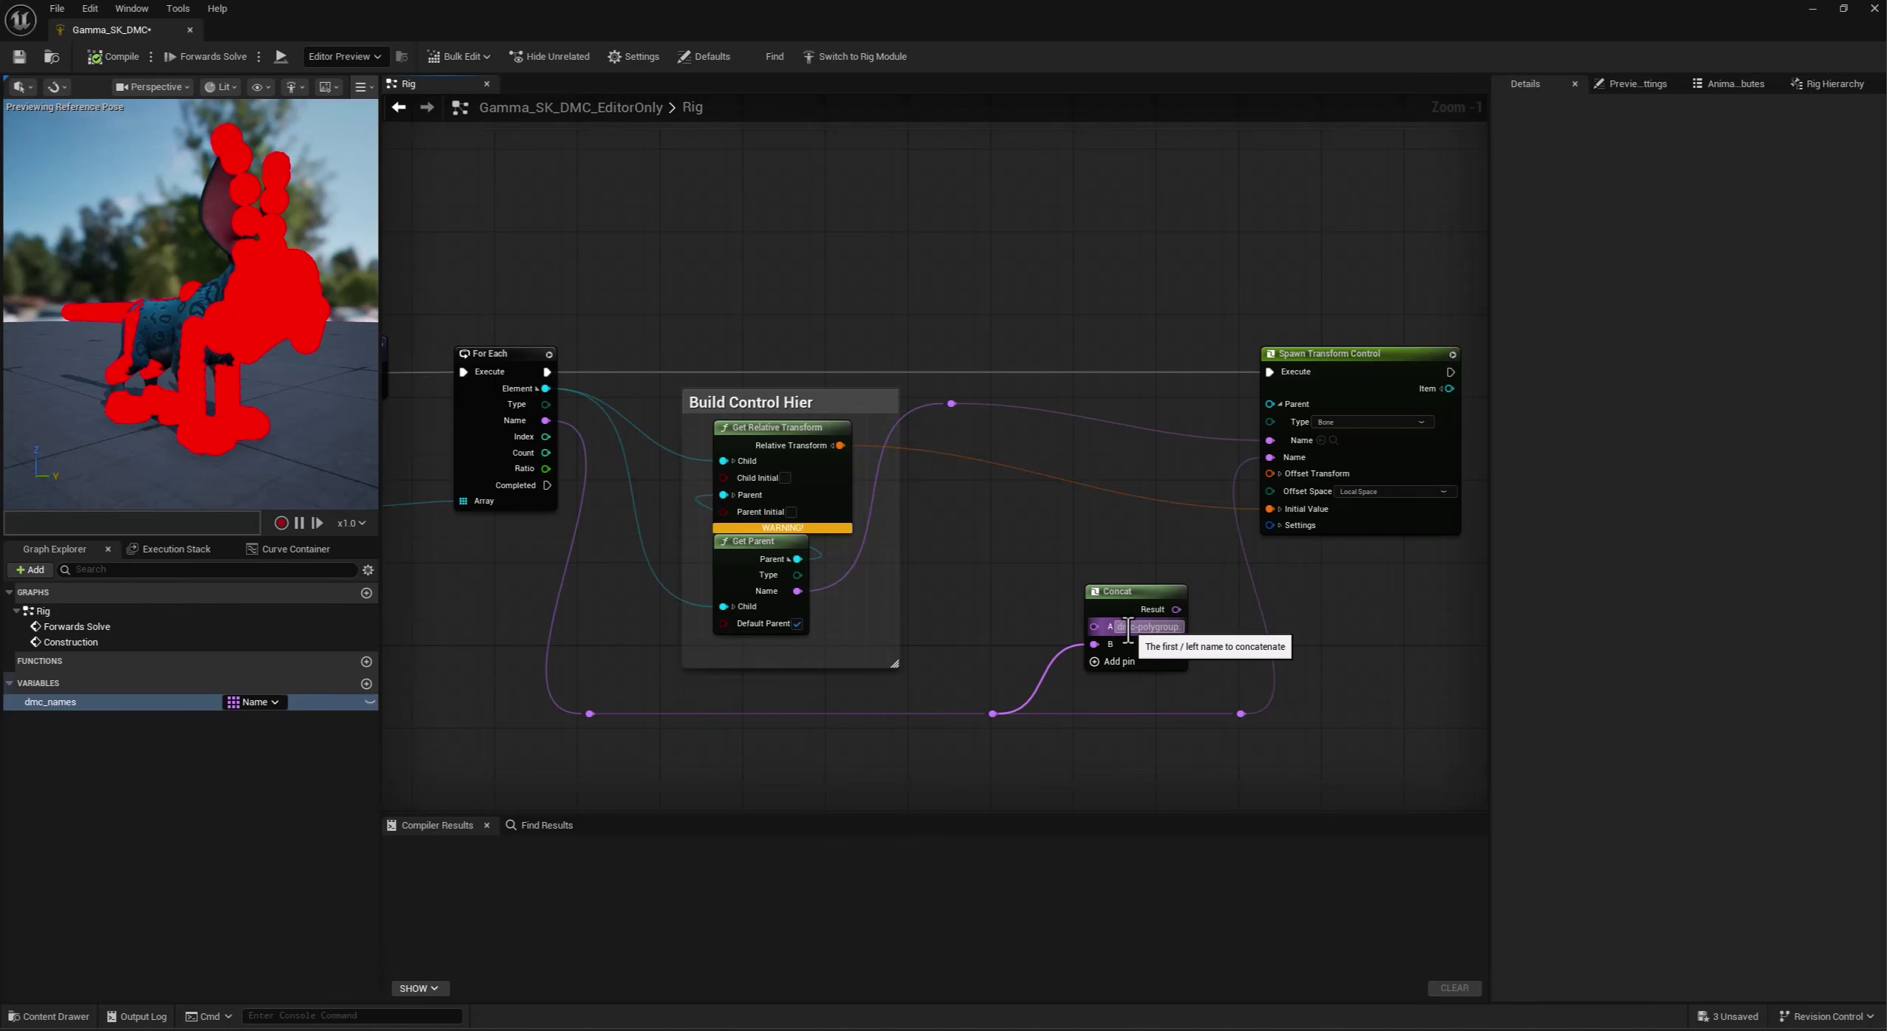
# Connect the Concat result to the shape Name within Spawn Transform Control's Settings and save the rig.
pyautogui.click(1280, 525)
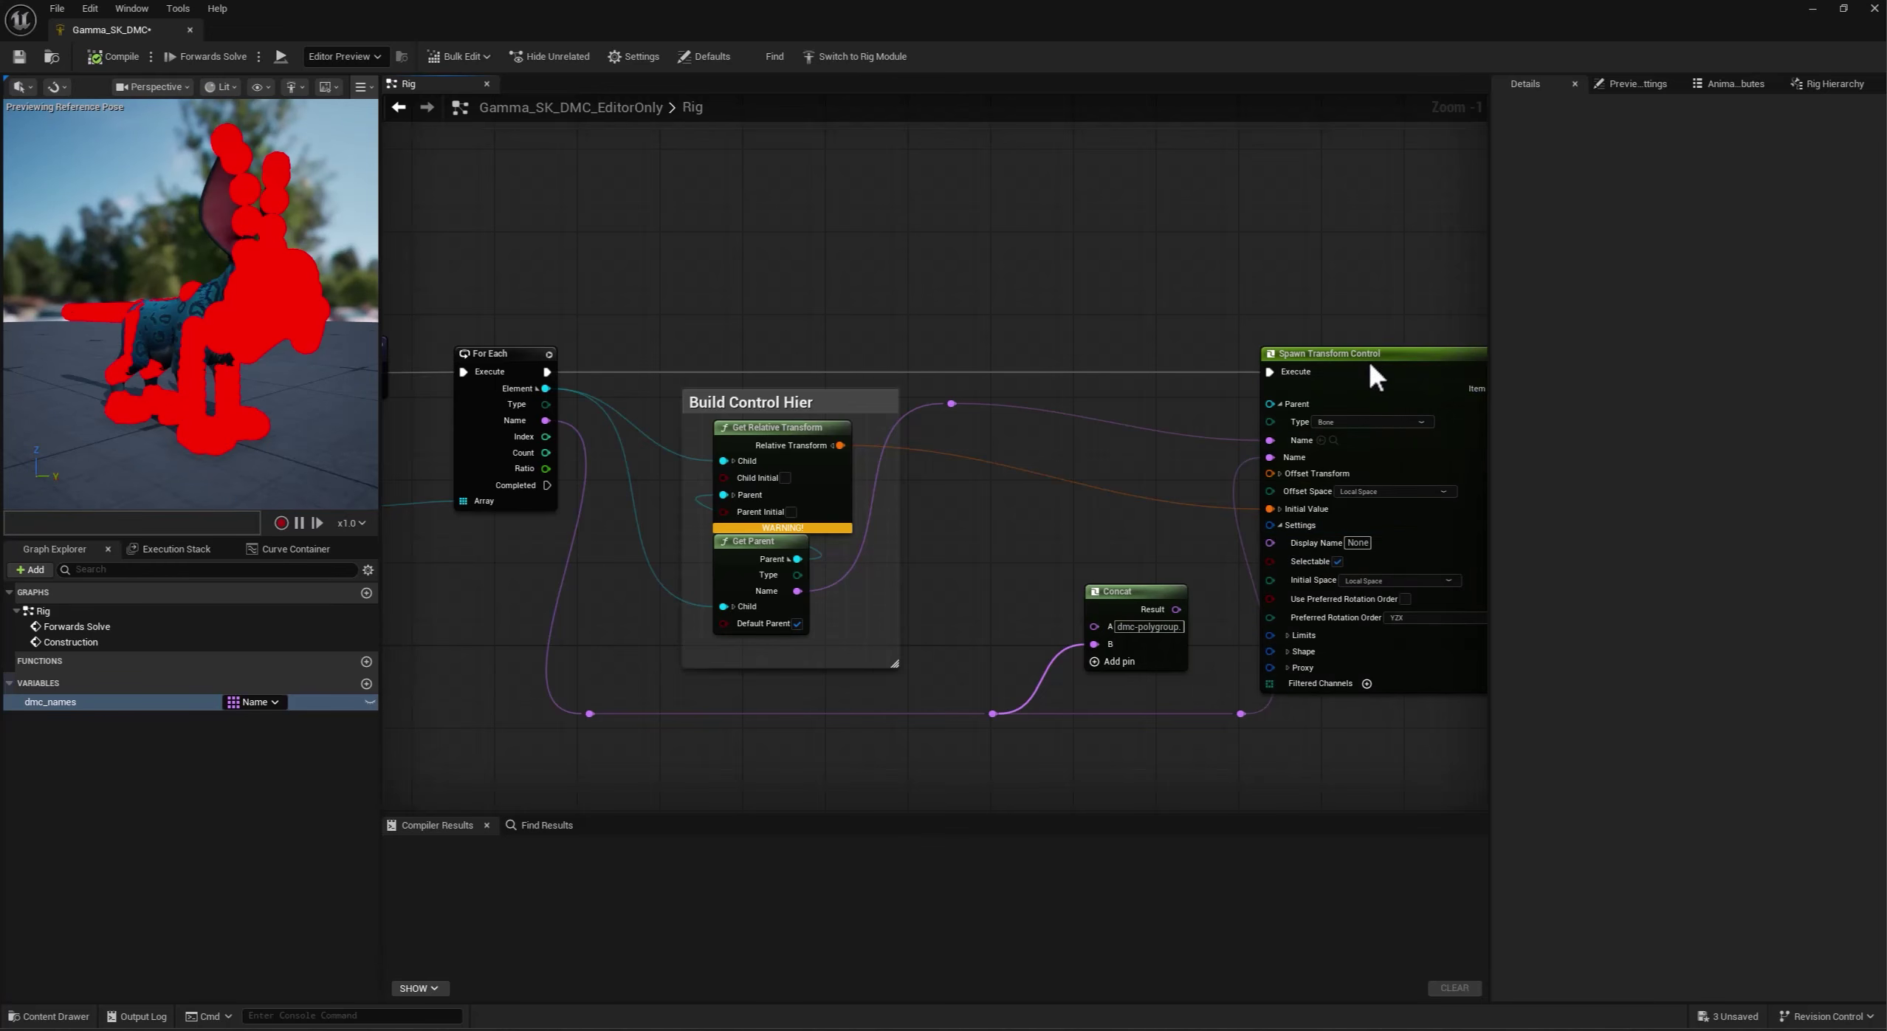
pyautogui.moveTo(1368, 360); pyautogui.dragTo(1441, 360)
pyautogui.moveTo(1358, 652); pyautogui.dragTo(1210, 603, button='right')
pyautogui.click(1212, 603)
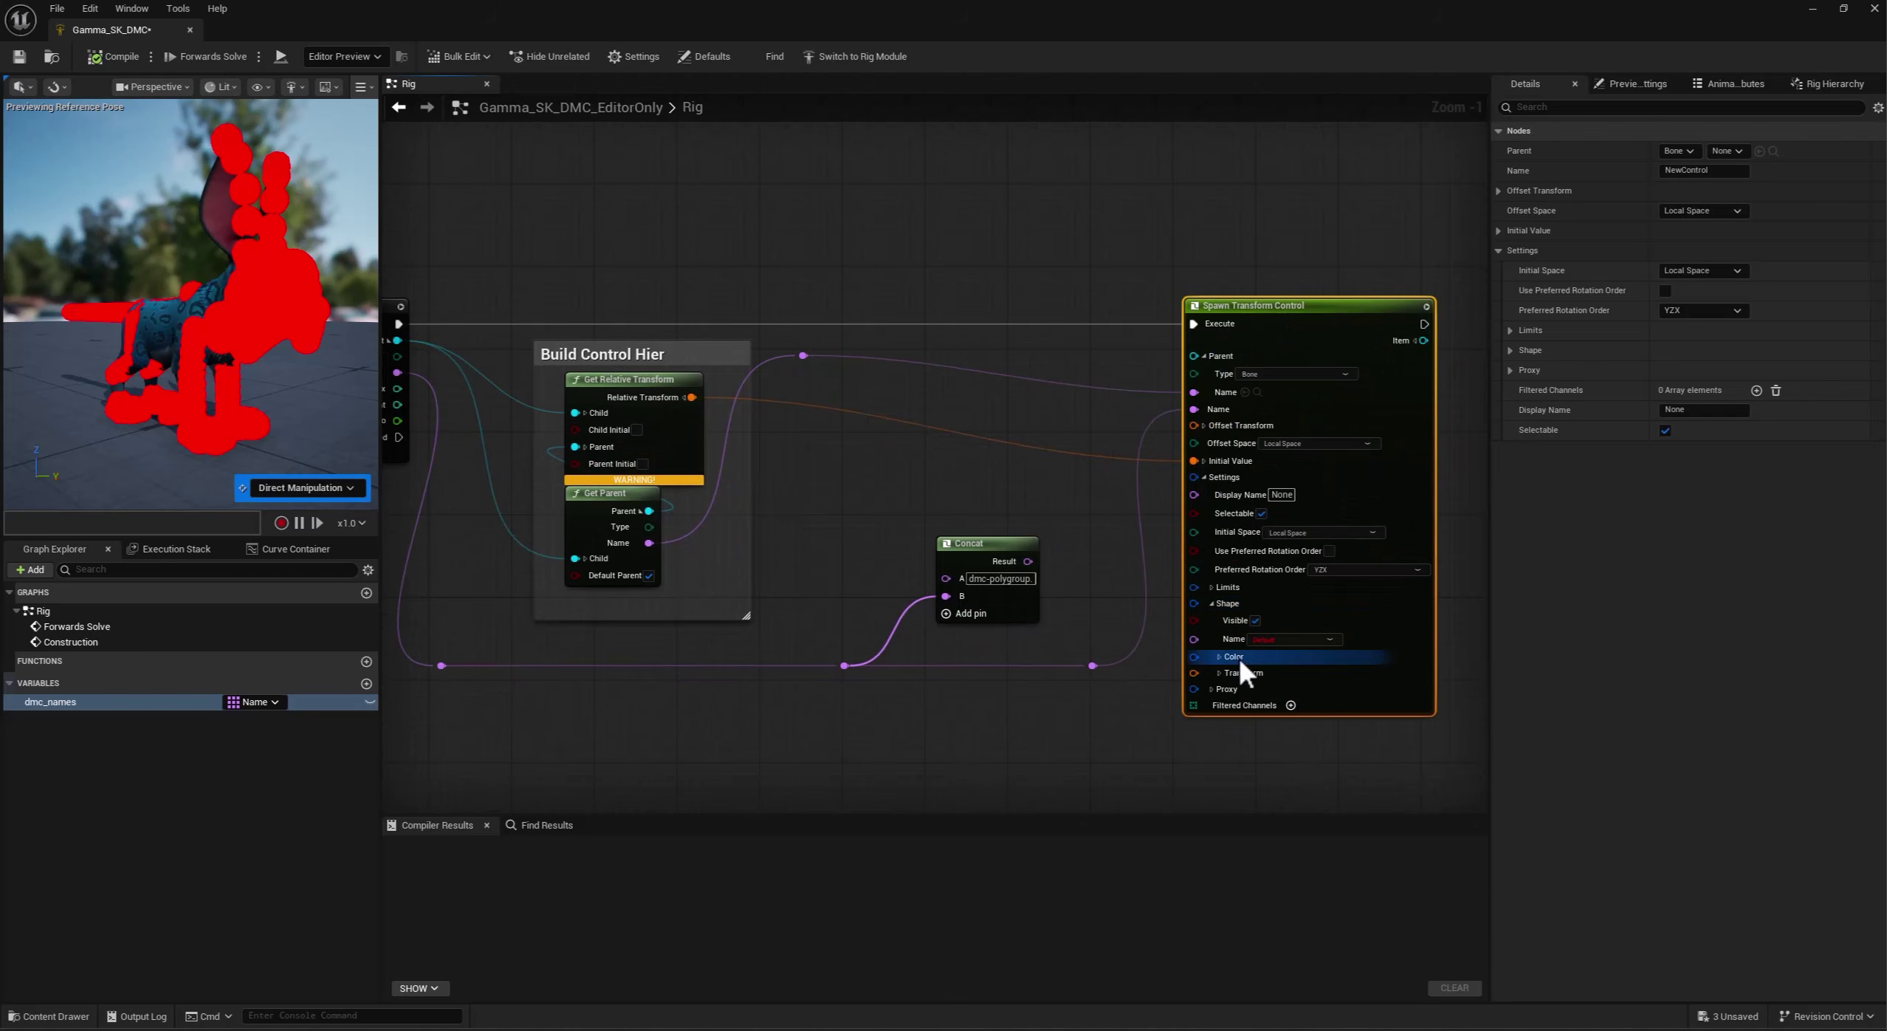
pyautogui.moveTo(1027, 564); pyautogui.dragTo(1204, 644)
pyautogui.click(26, 60)
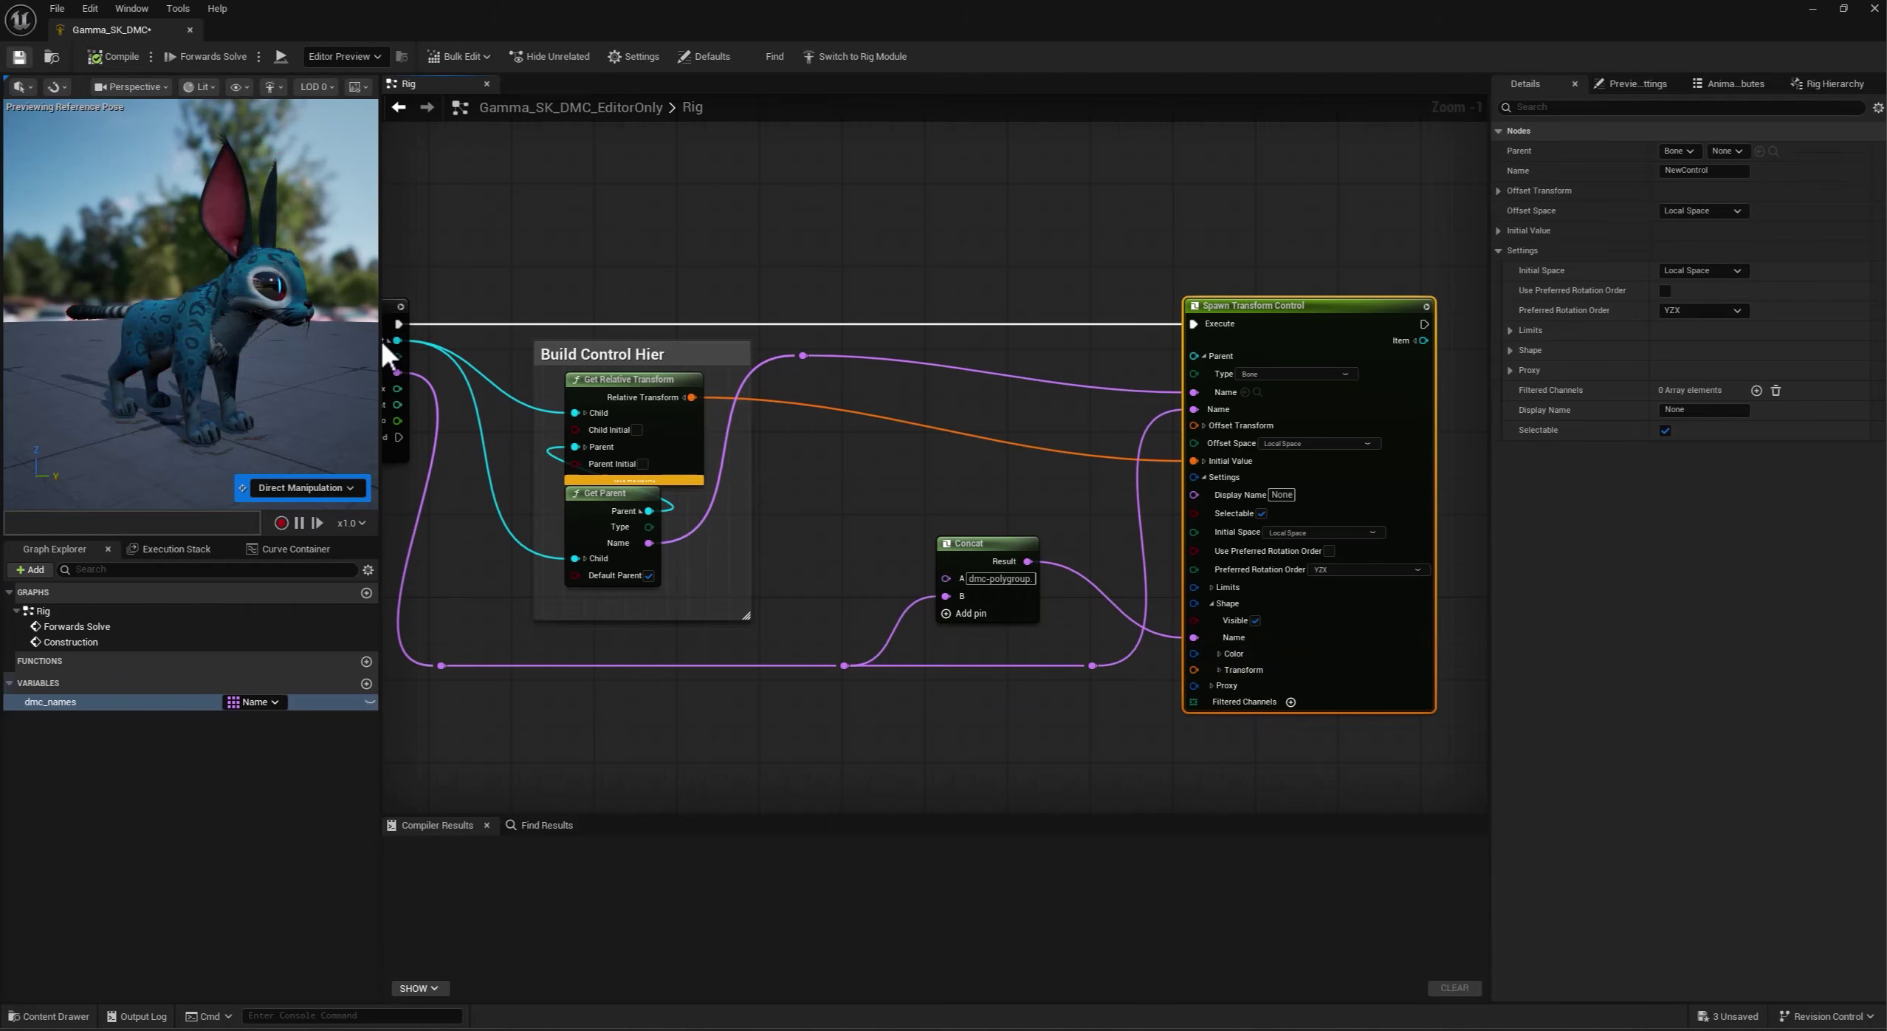
# Examine the control shapes on the character in an enlarged viewport and select one on the body.
pyautogui.moveTo(378, 350); pyautogui.dragTo(528, 350)
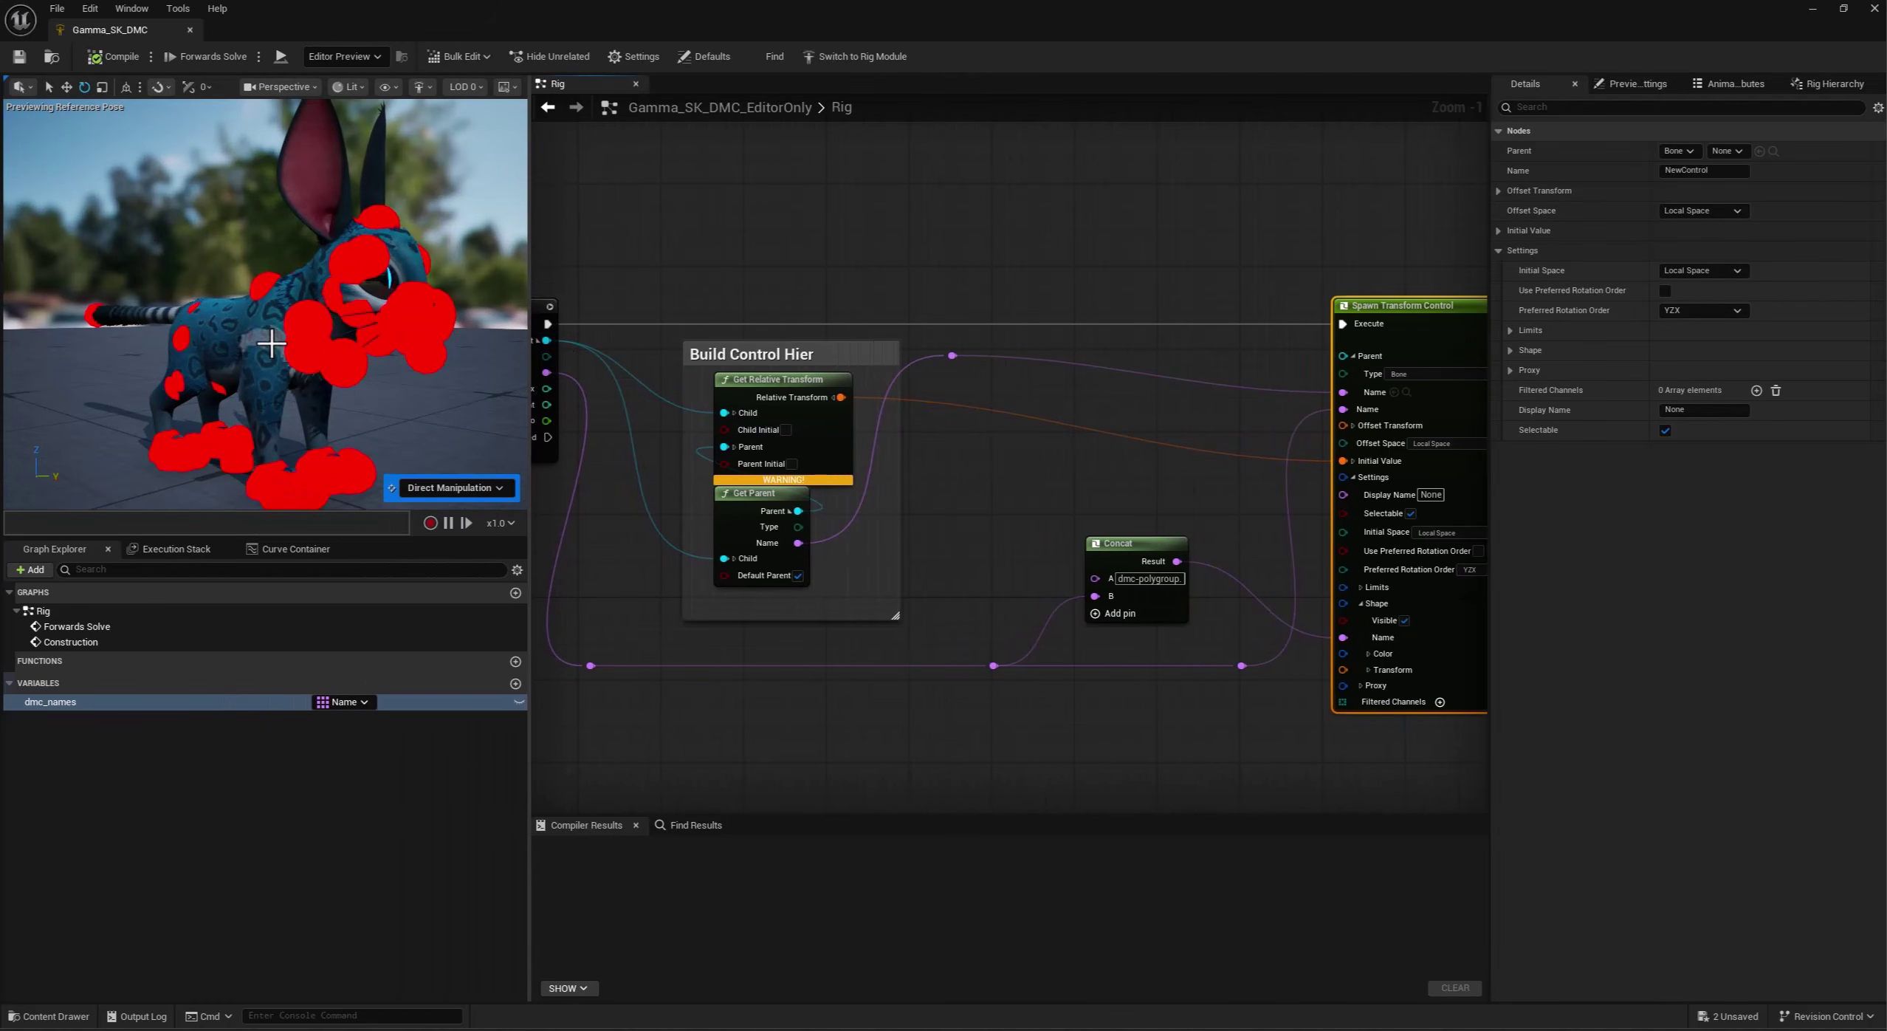
pyautogui.moveTo(525, 414); pyautogui.dragTo(363, 414)
pyautogui.moveTo(815, 717); pyautogui.dragTo(744, 618, button='right')
pyautogui.scroll(-1, 1066, 598)
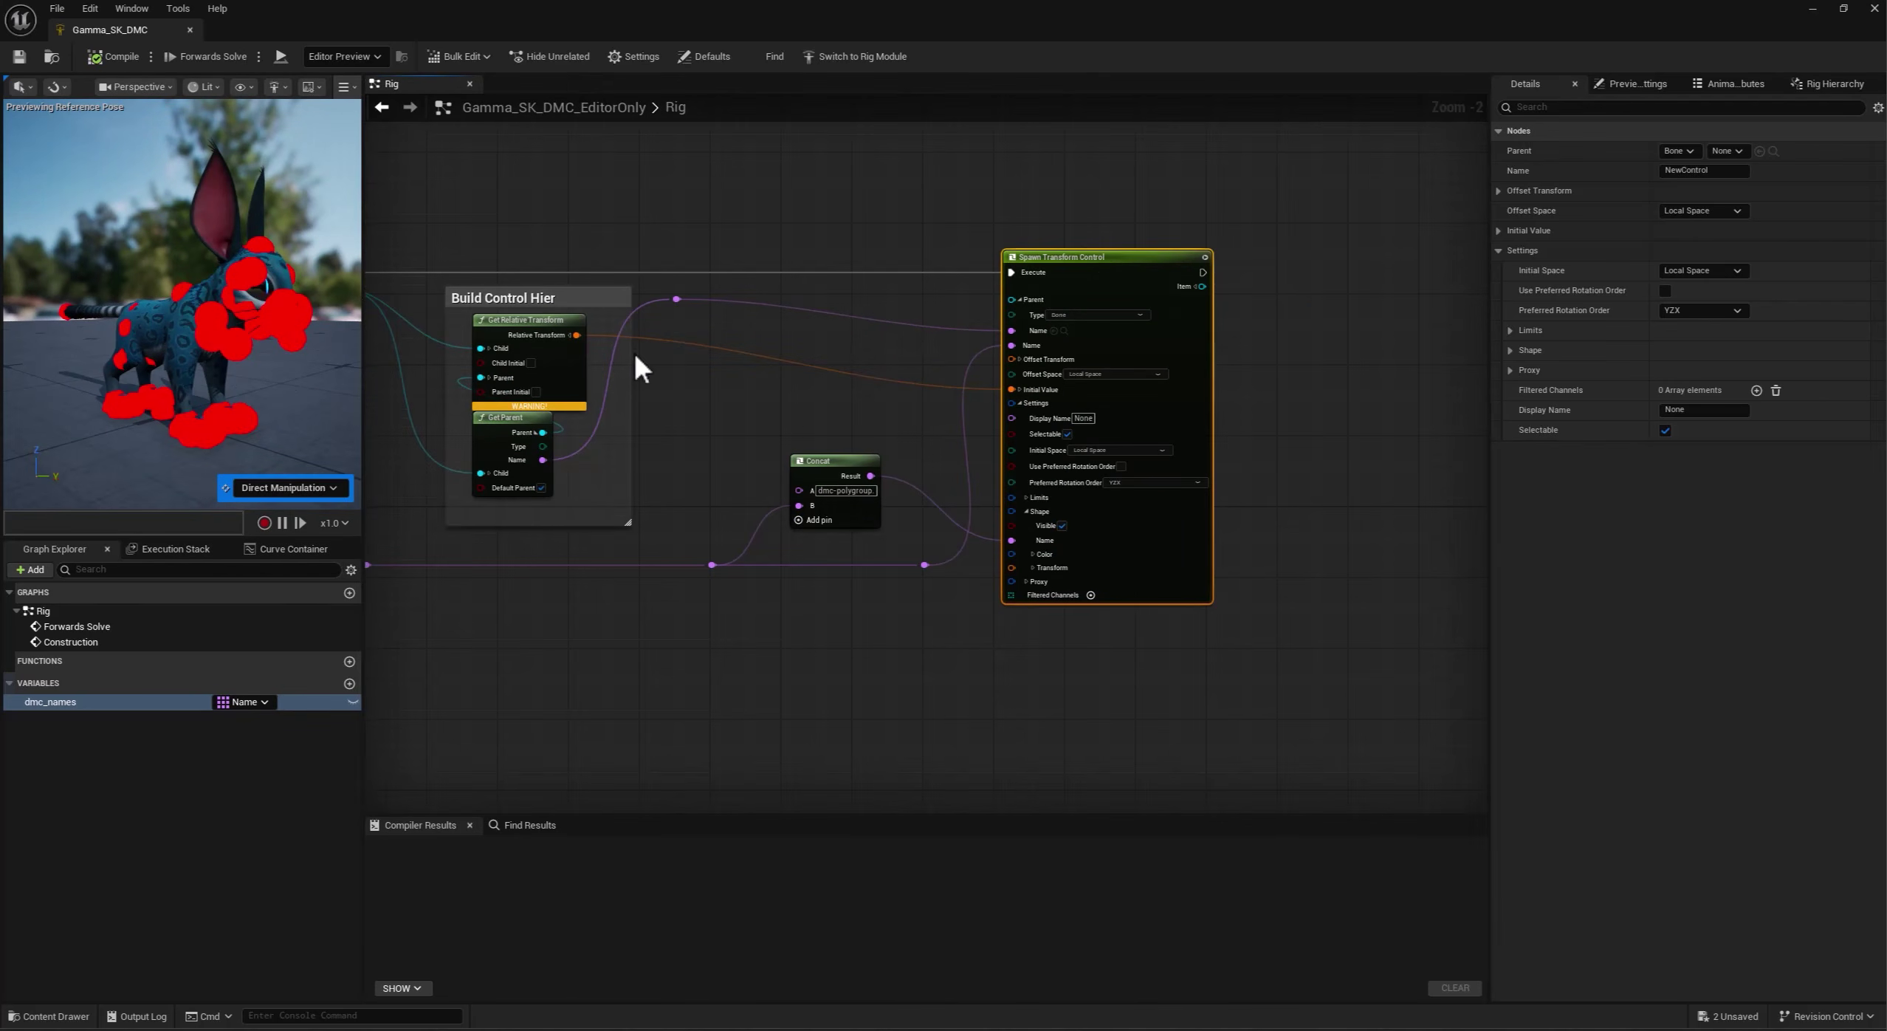
pyautogui.click(206, 319)
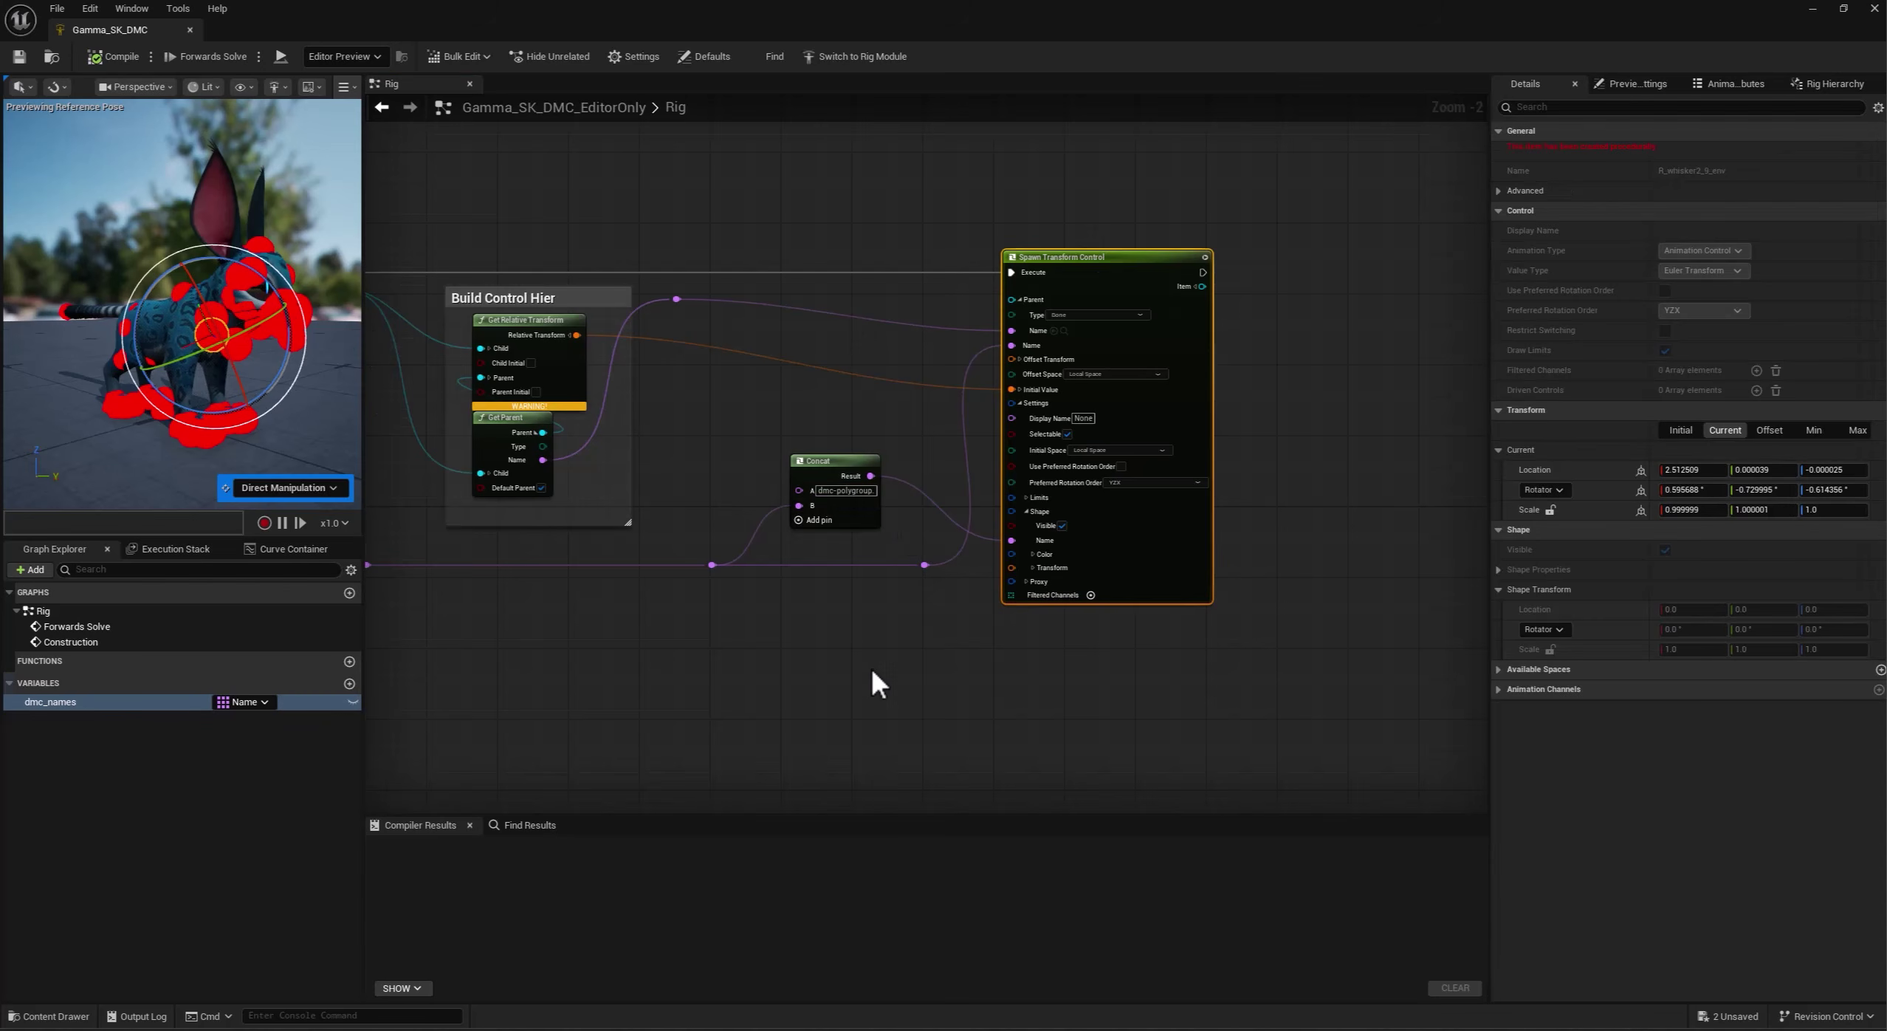
# Add a Get dmc_names variable node and spread out the surrounding nodes to make room before Spawn Transform Control.
pyautogui.click(897, 669)
pyautogui.scroll(1, 910, 646)
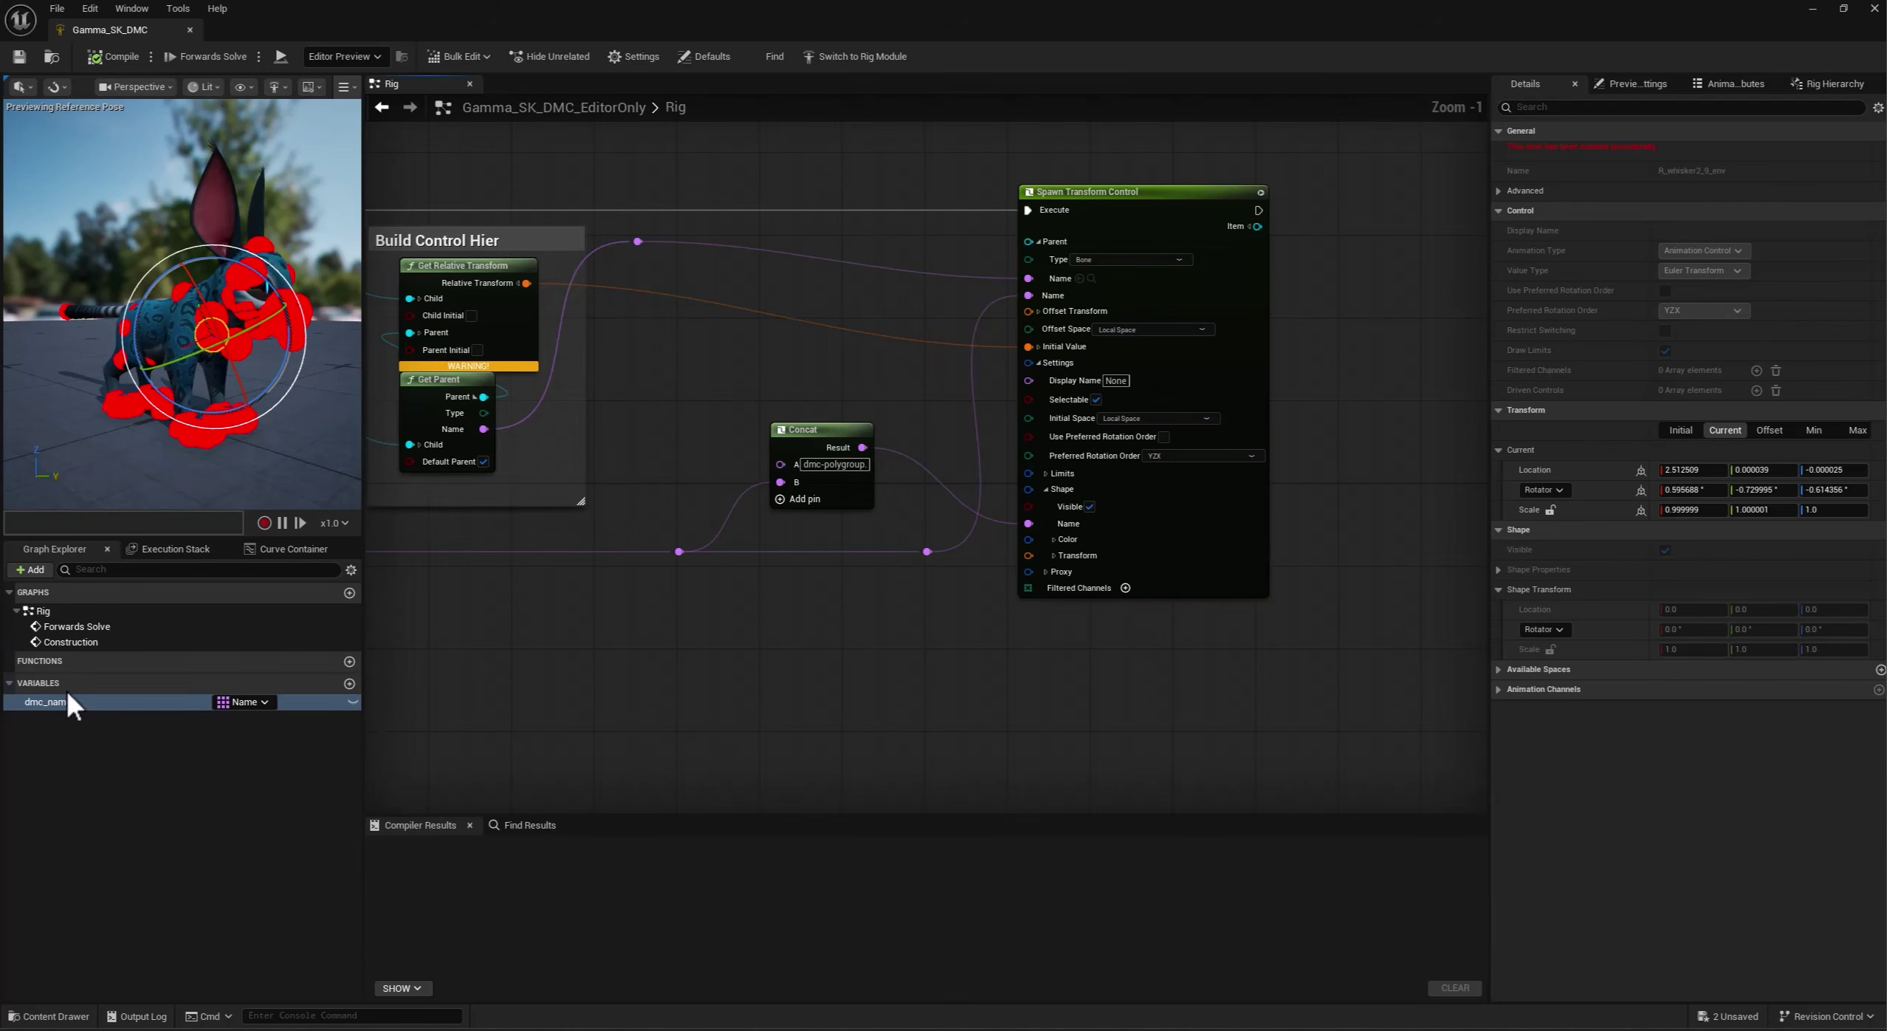
pyautogui.moveTo(68, 698); pyautogui.dragTo(657, 692)
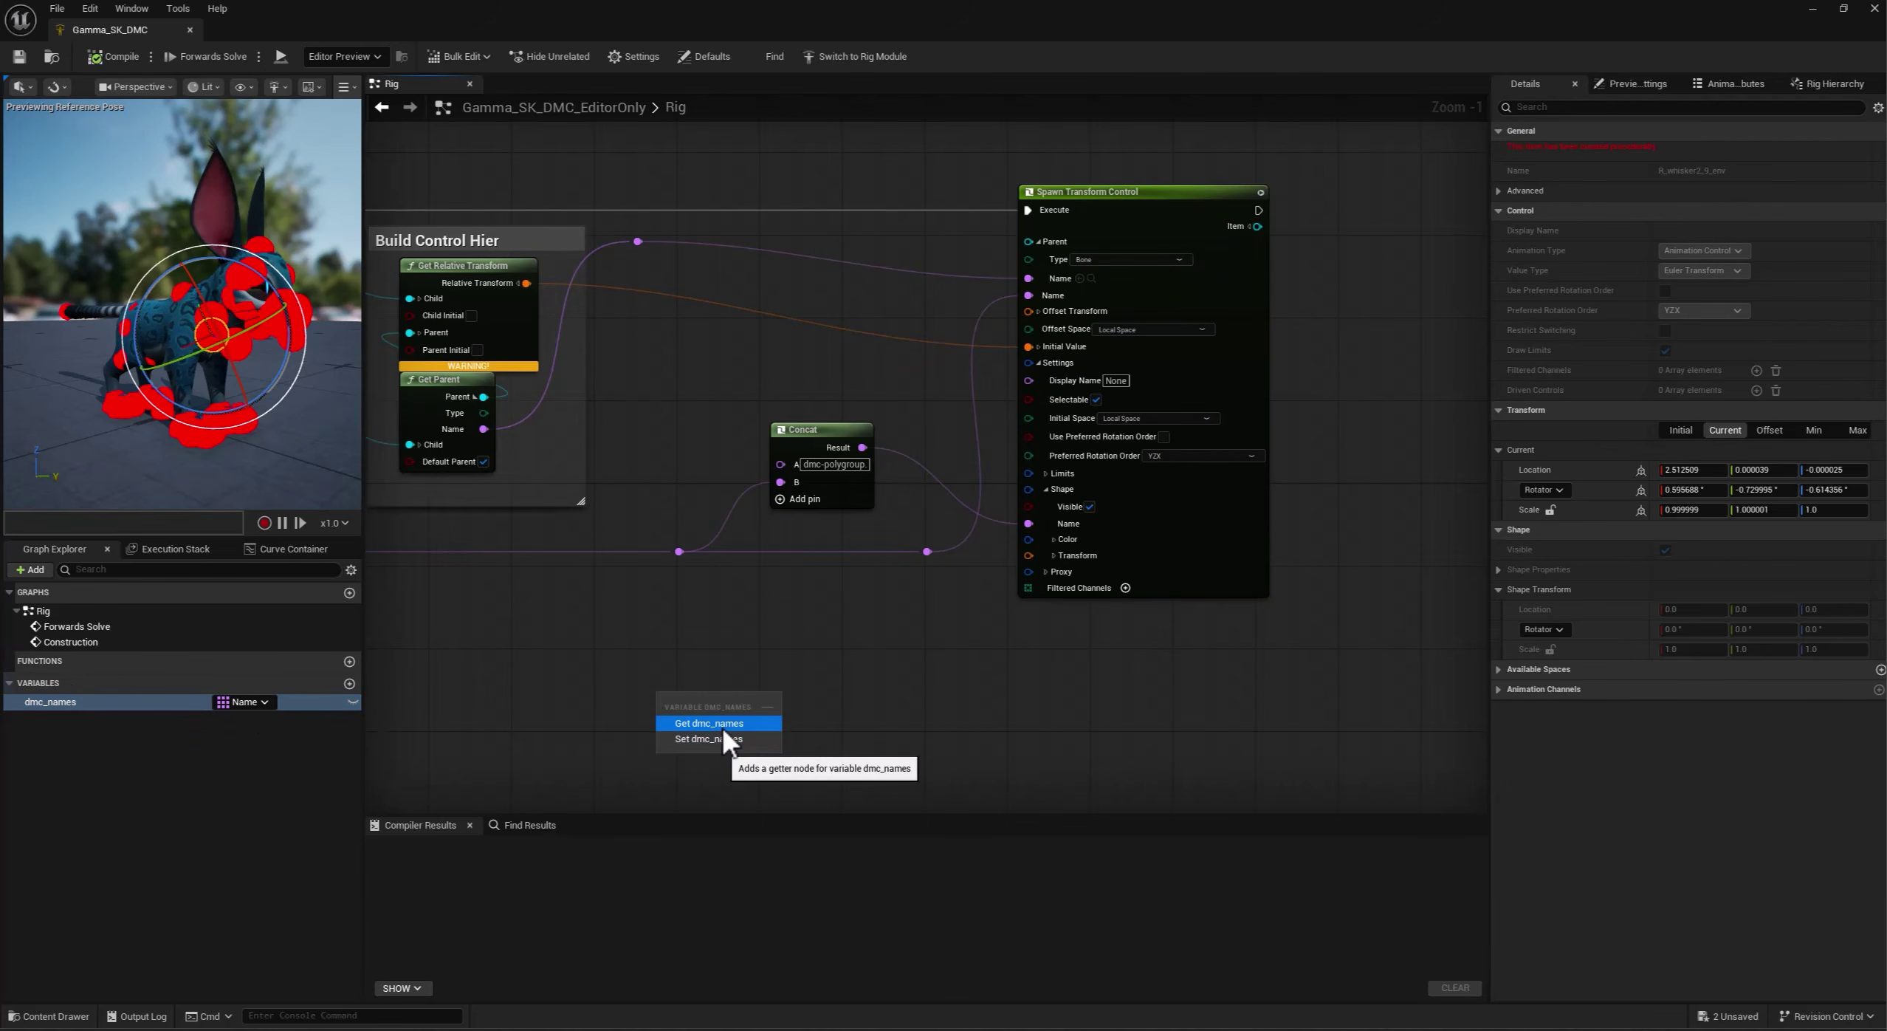
pyautogui.click(722, 726)
pyautogui.moveTo(800, 691); pyautogui.dragTo(788, 742, button='right')
pyautogui.moveTo(1133, 240); pyautogui.dragTo(1340, 229)
pyautogui.moveTo(957, 641); pyautogui.dragTo(476, 598)
pyautogui.moveTo(1158, 602); pyautogui.dragTo(1160, 685)
pyautogui.moveTo(1081, 487); pyautogui.dragTo(1081, 570)
# Add a Find node for the dmc_names array above Concat and connect the loop element's name to its Element input.
pyautogui.moveTo(952, 757); pyautogui.dragTo(1067, 474)
pyautogui.write('find')
pyautogui.press('Return')
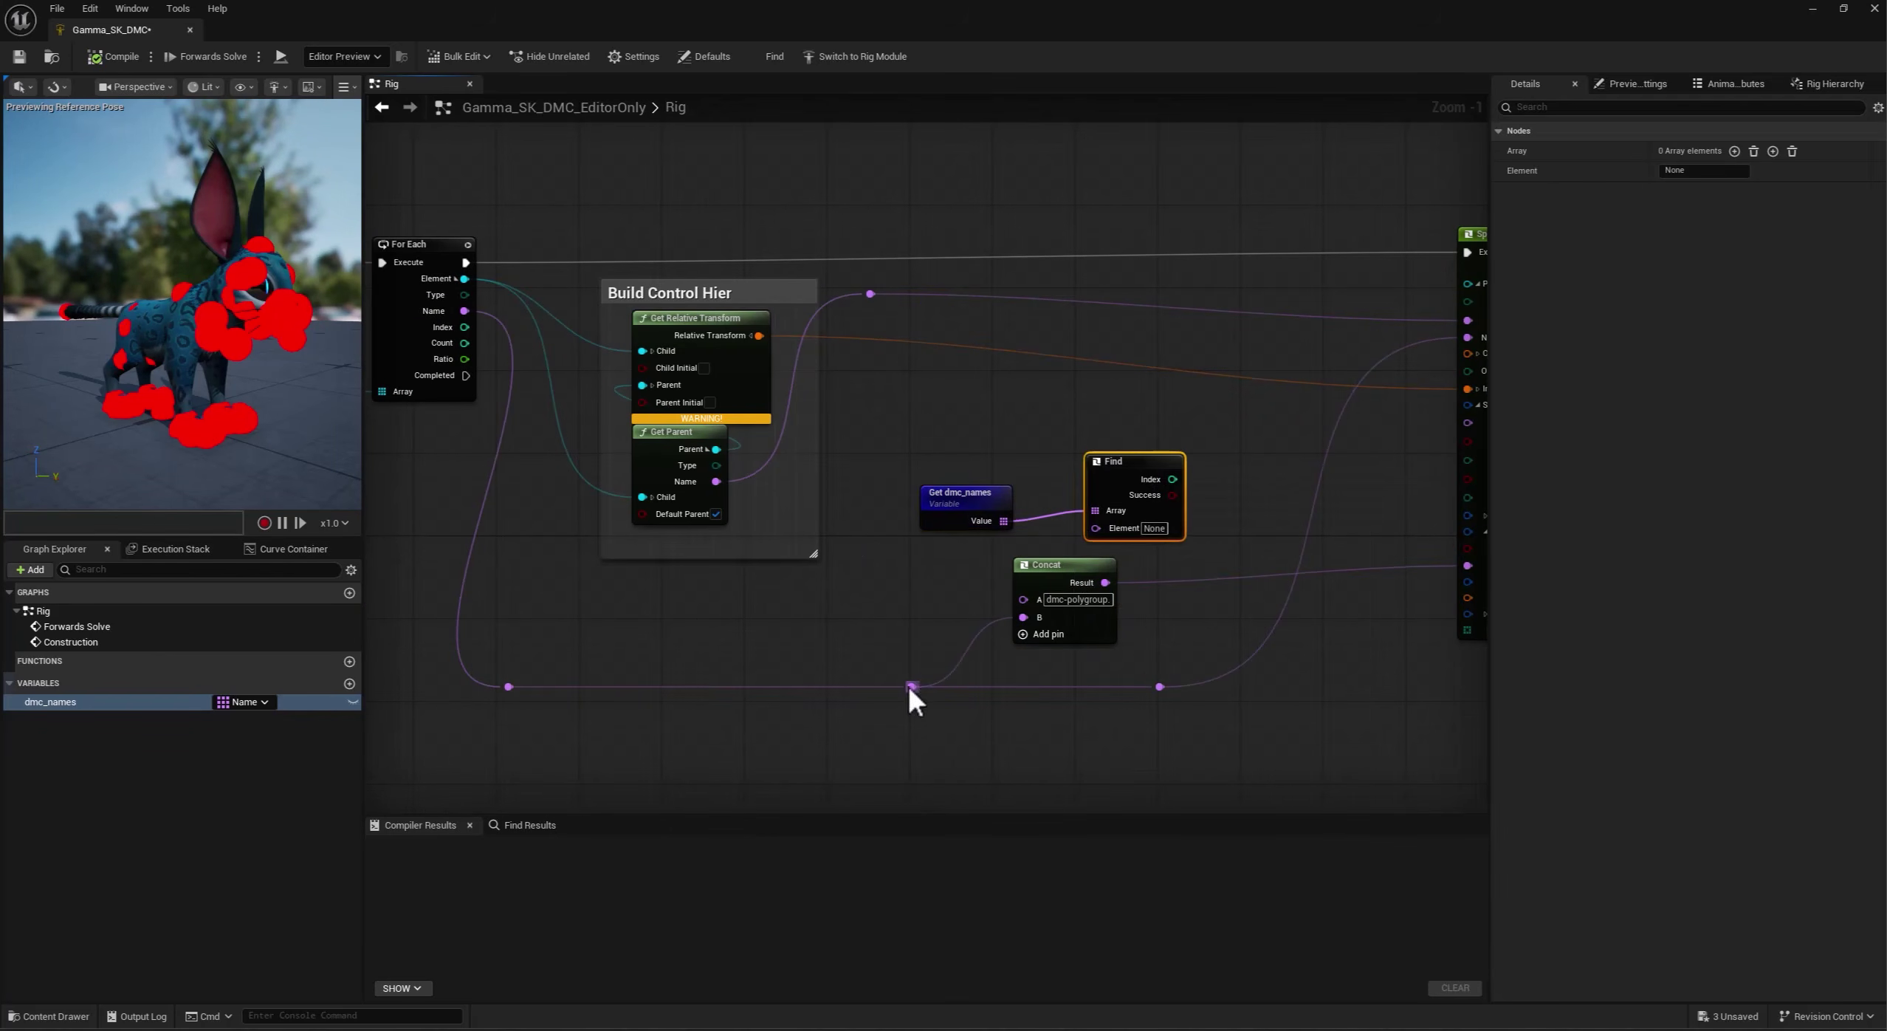
pyautogui.moveTo(911, 687); pyautogui.dragTo(1097, 528)
pyautogui.moveTo(1021, 606); pyautogui.dragTo(1051, 617)
# Add a Select node for Spawn Transform Control's Settings, indexed by Find's Success output, and place it beneath the spawn node.
pyautogui.moveTo(1174, 612); pyautogui.dragTo(966, 605, button='right')
pyautogui.moveTo(945, 452); pyautogui.dragTo(1270, 398)
pyautogui.rightClick(1022, 483)
pyautogui.write('select')
pyautogui.press('Return')
pyautogui.click(1012, 520)
pyautogui.moveTo(1105, 487); pyautogui.dragTo(1182, 487)
# Turn off shape visibility in value 0 of the Select node and collapse that value.
pyautogui.click(1155, 553)
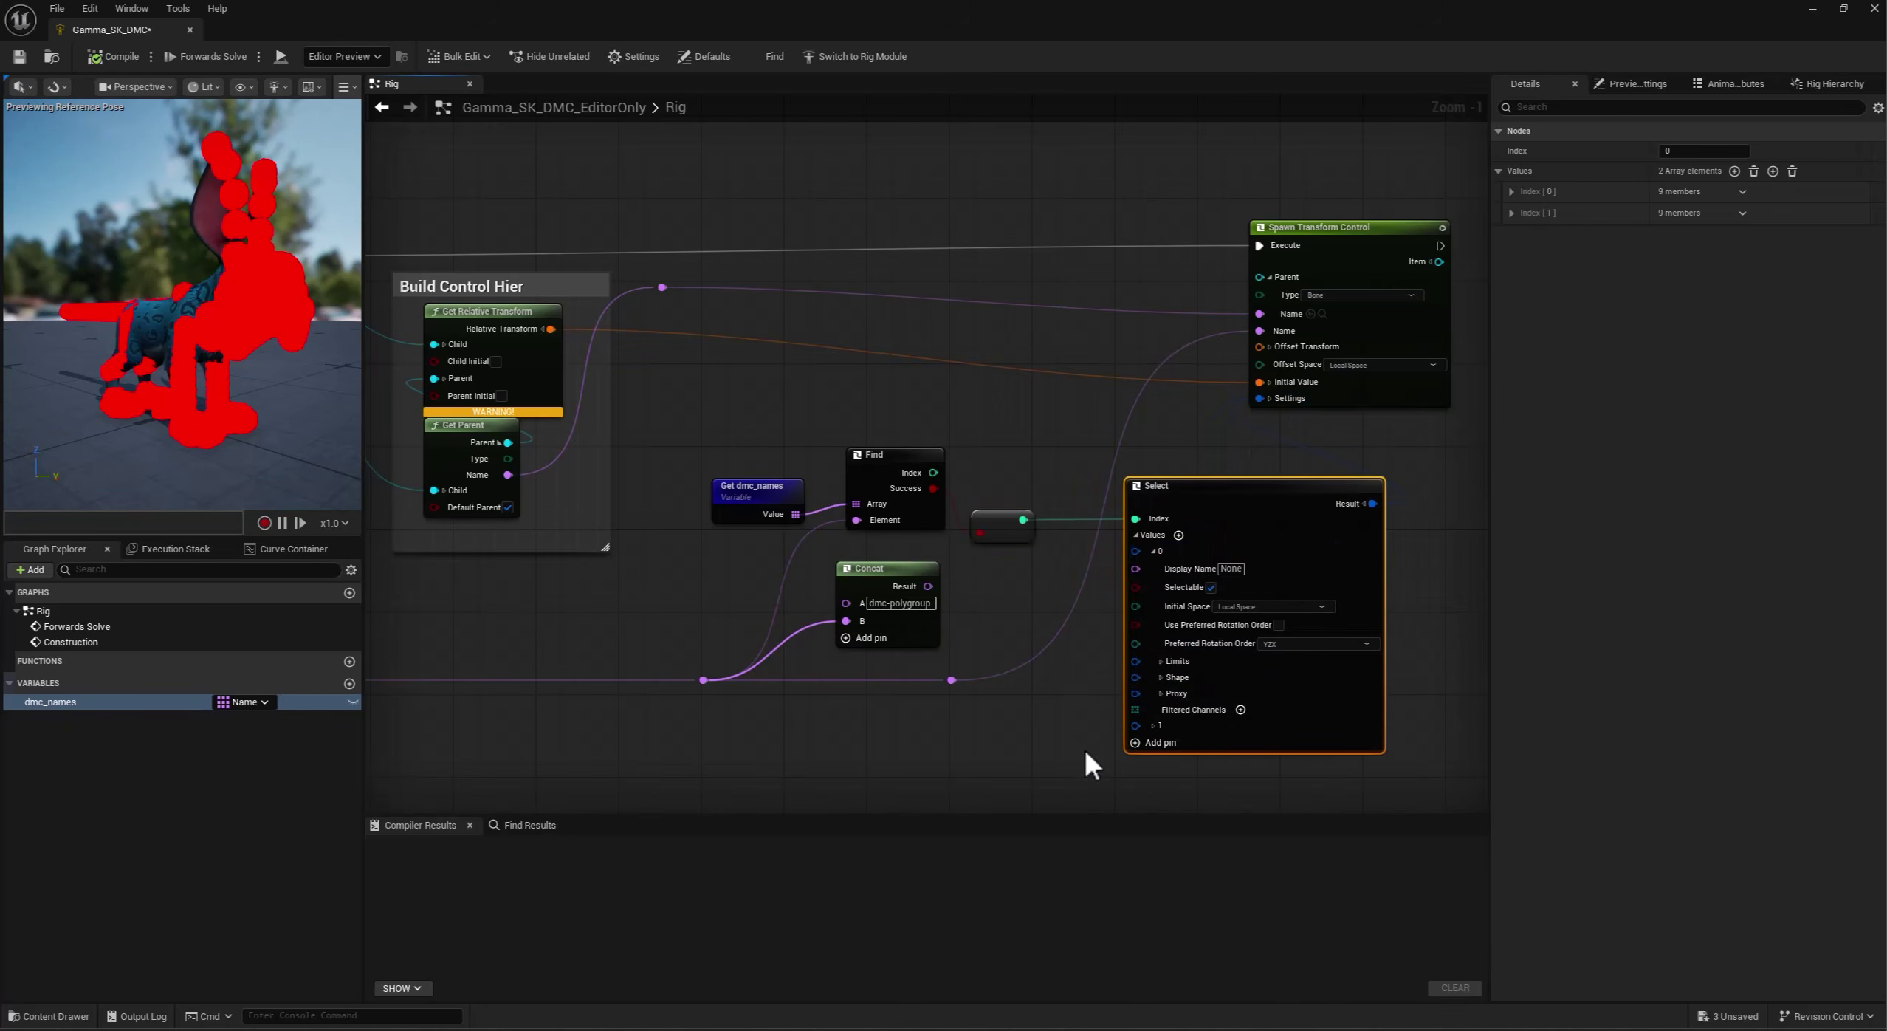
pyautogui.moveTo(1085, 749); pyautogui.dragTo(1001, 689, button='right')
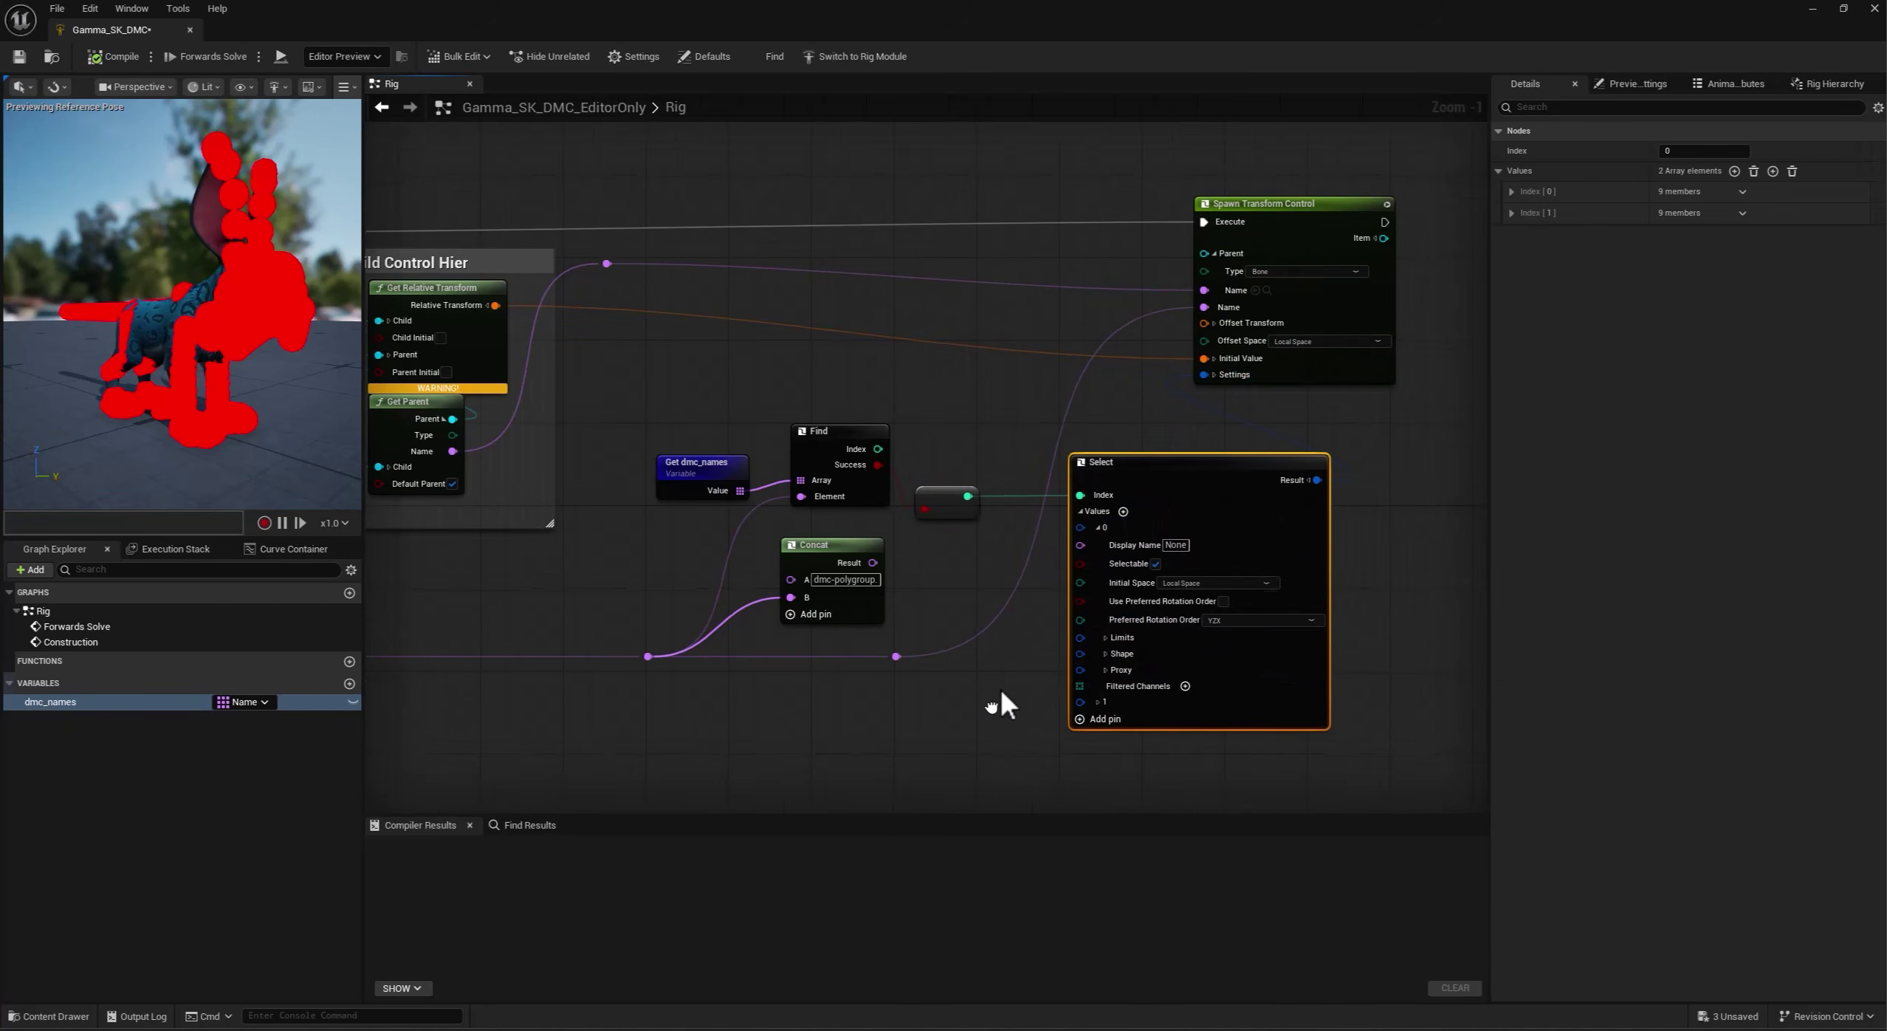
pyautogui.click(1106, 652)
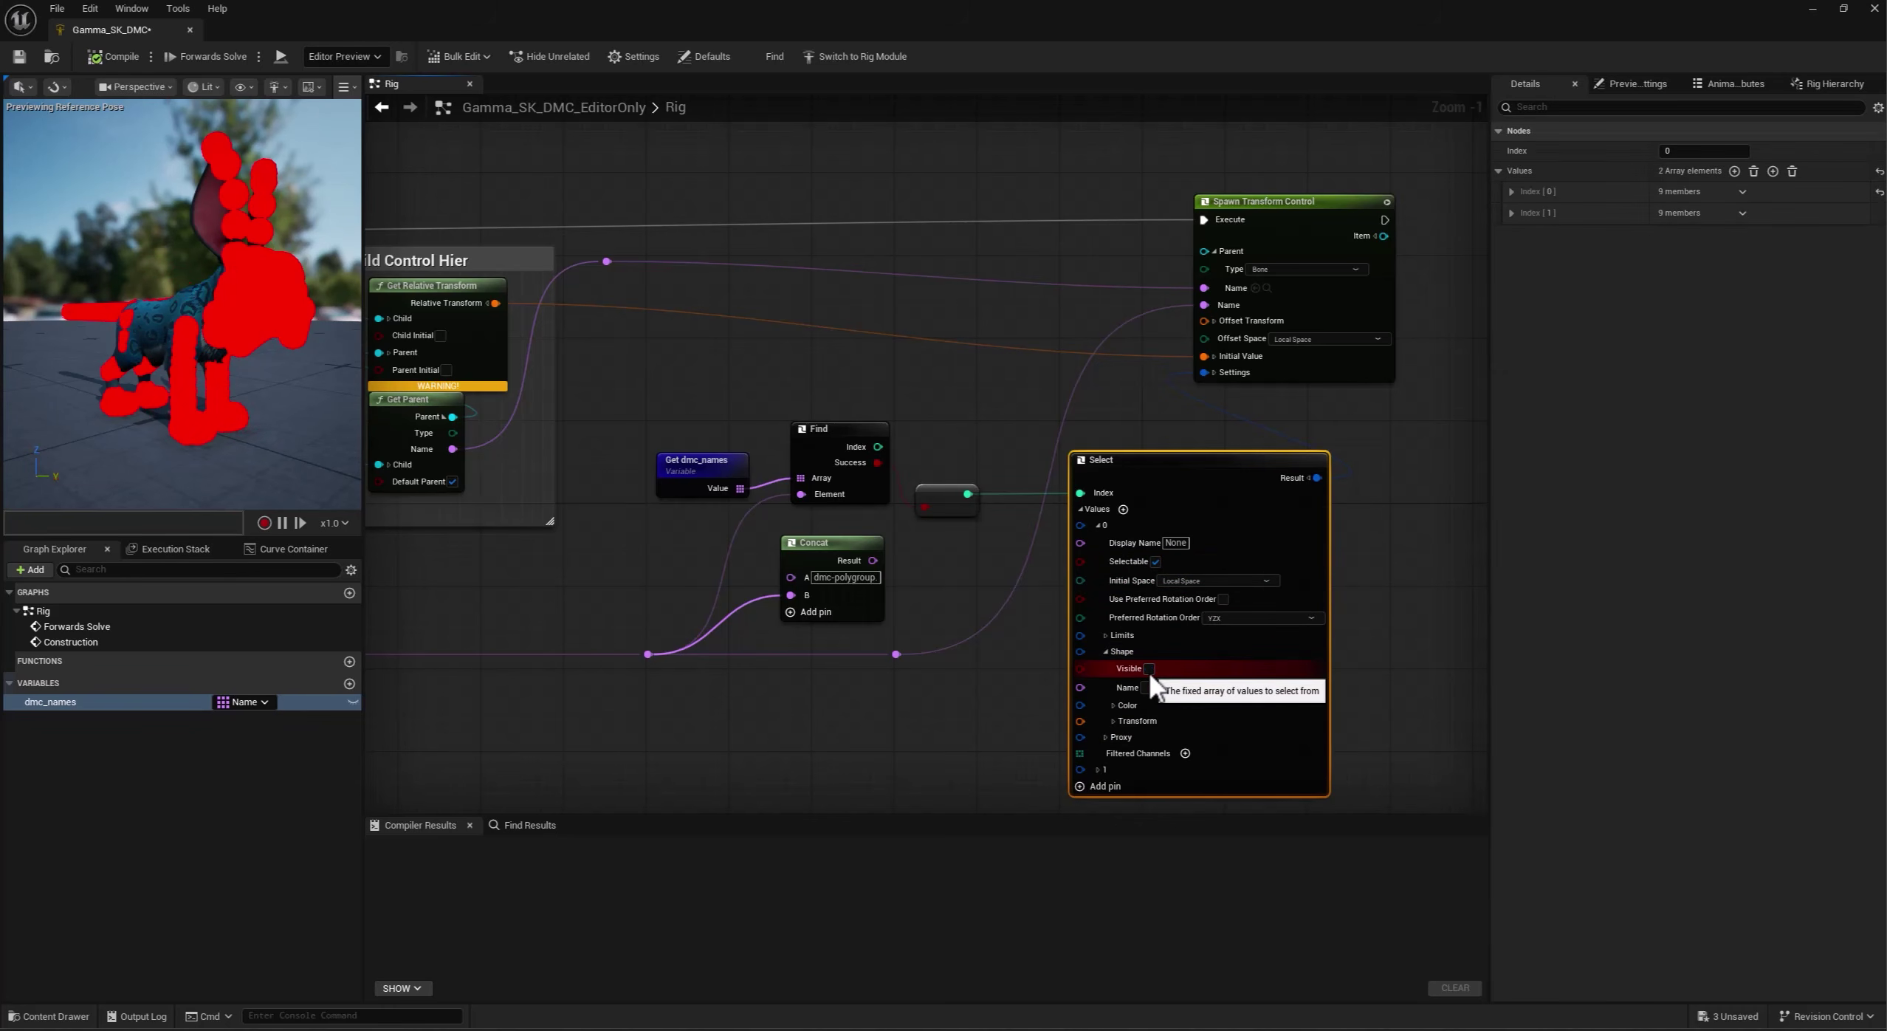
pyautogui.click(1099, 527)
# Connect the Concat result to the shape Name in Select's value 1, save the rig and test selecting a control on the character.
pyautogui.click(1099, 541)
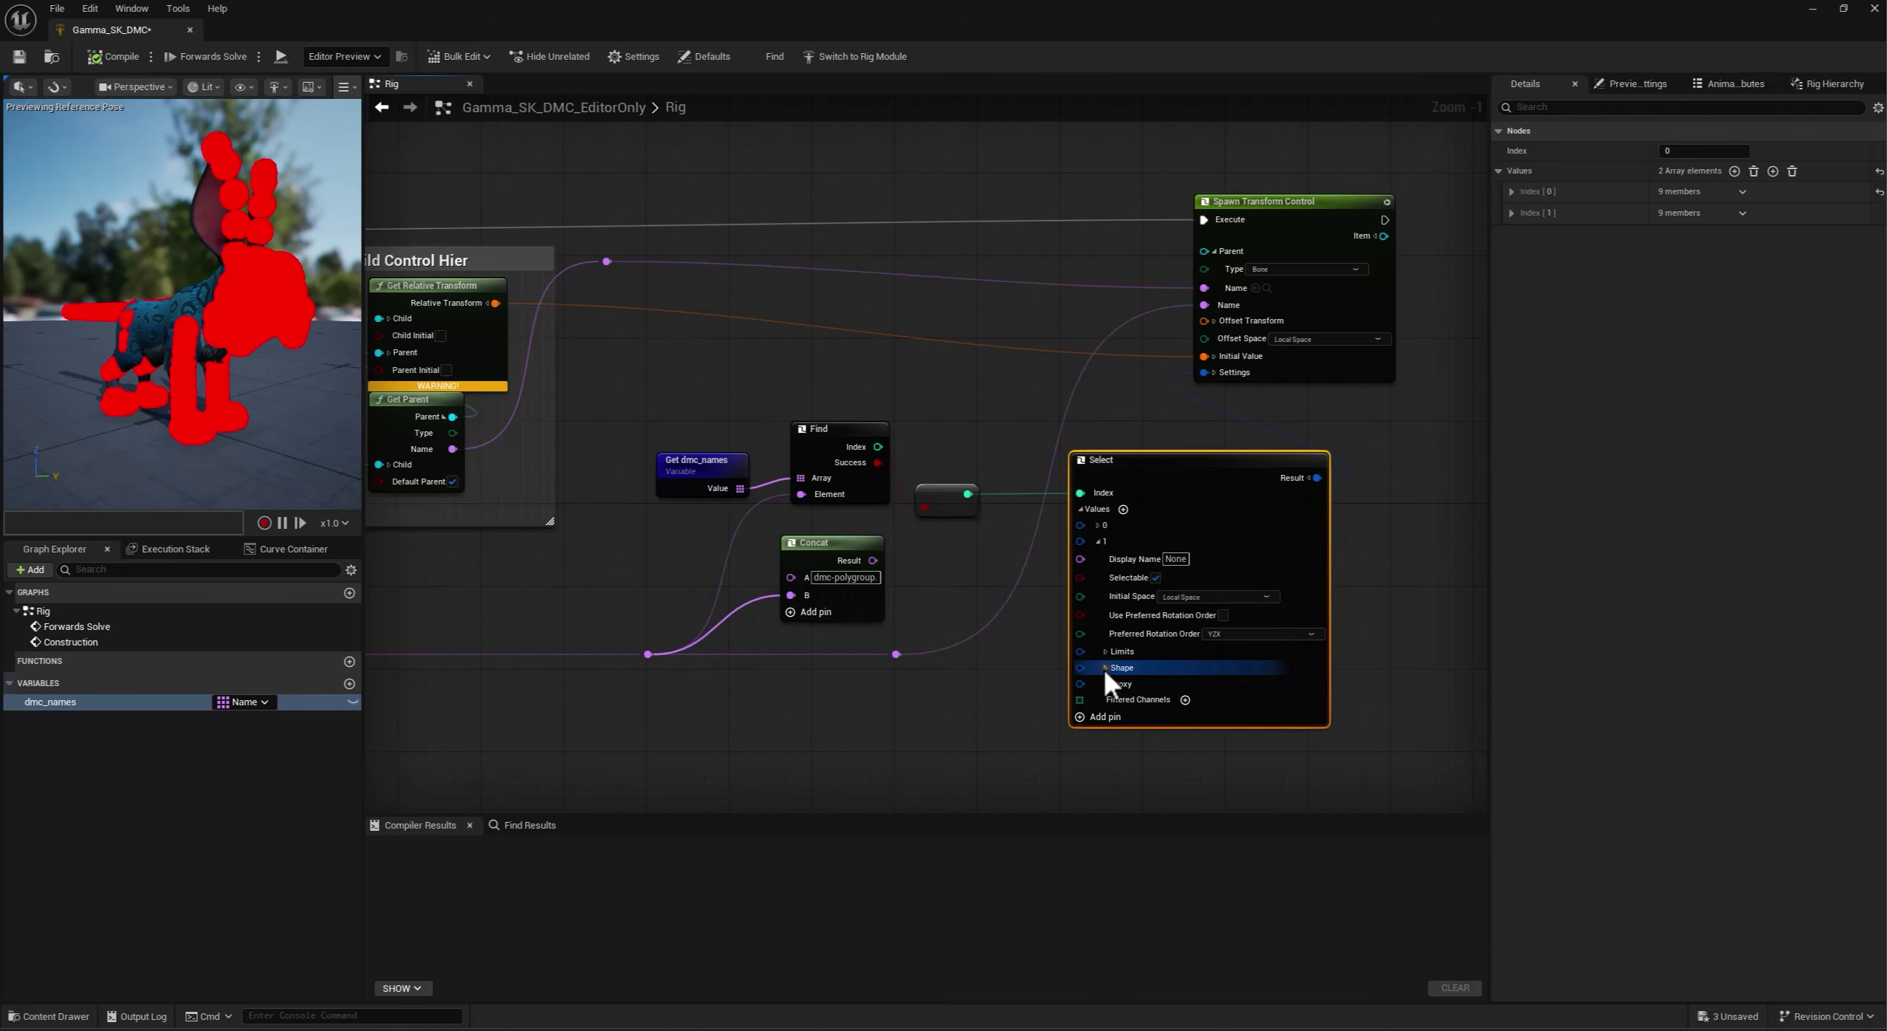
pyautogui.moveTo(910, 618); pyautogui.dragTo(851, 525, button='right')
pyautogui.moveTo(813, 467); pyautogui.dragTo(1022, 609)
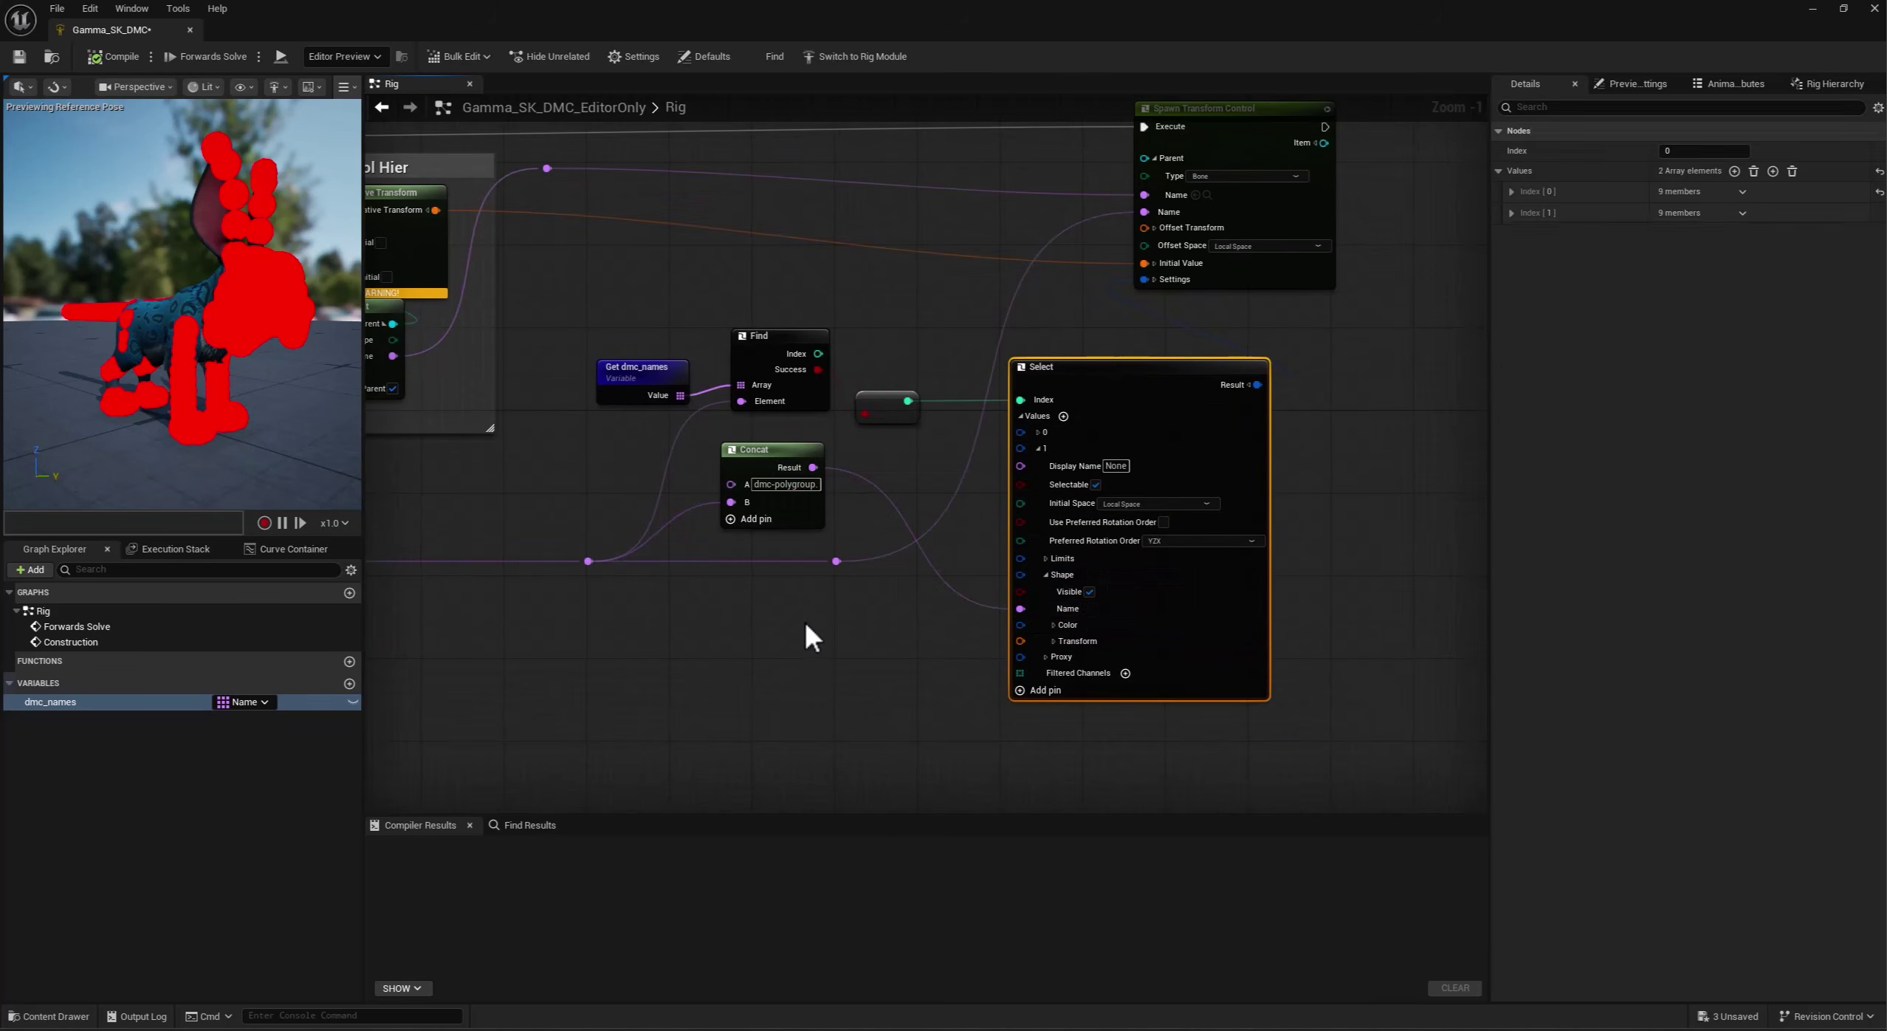
pyautogui.click(96, 52)
pyautogui.click(187, 333)
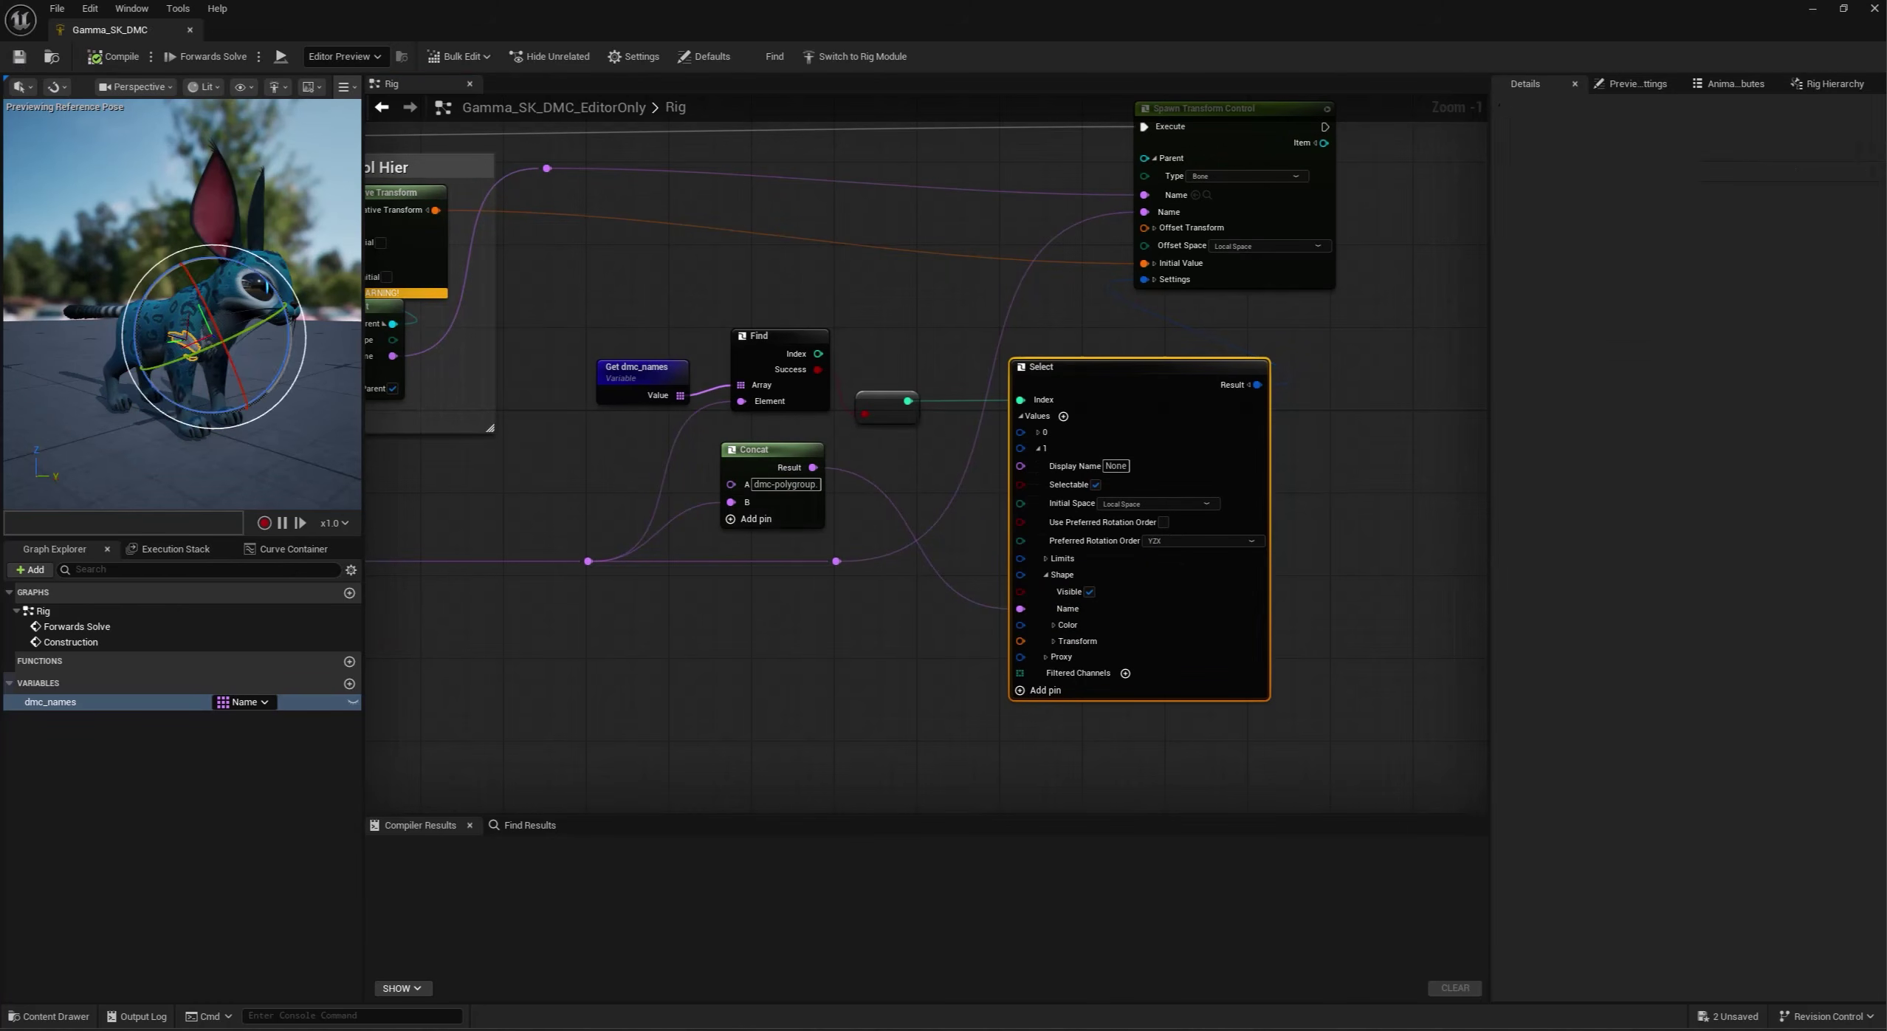
pyautogui.click(153, 420)
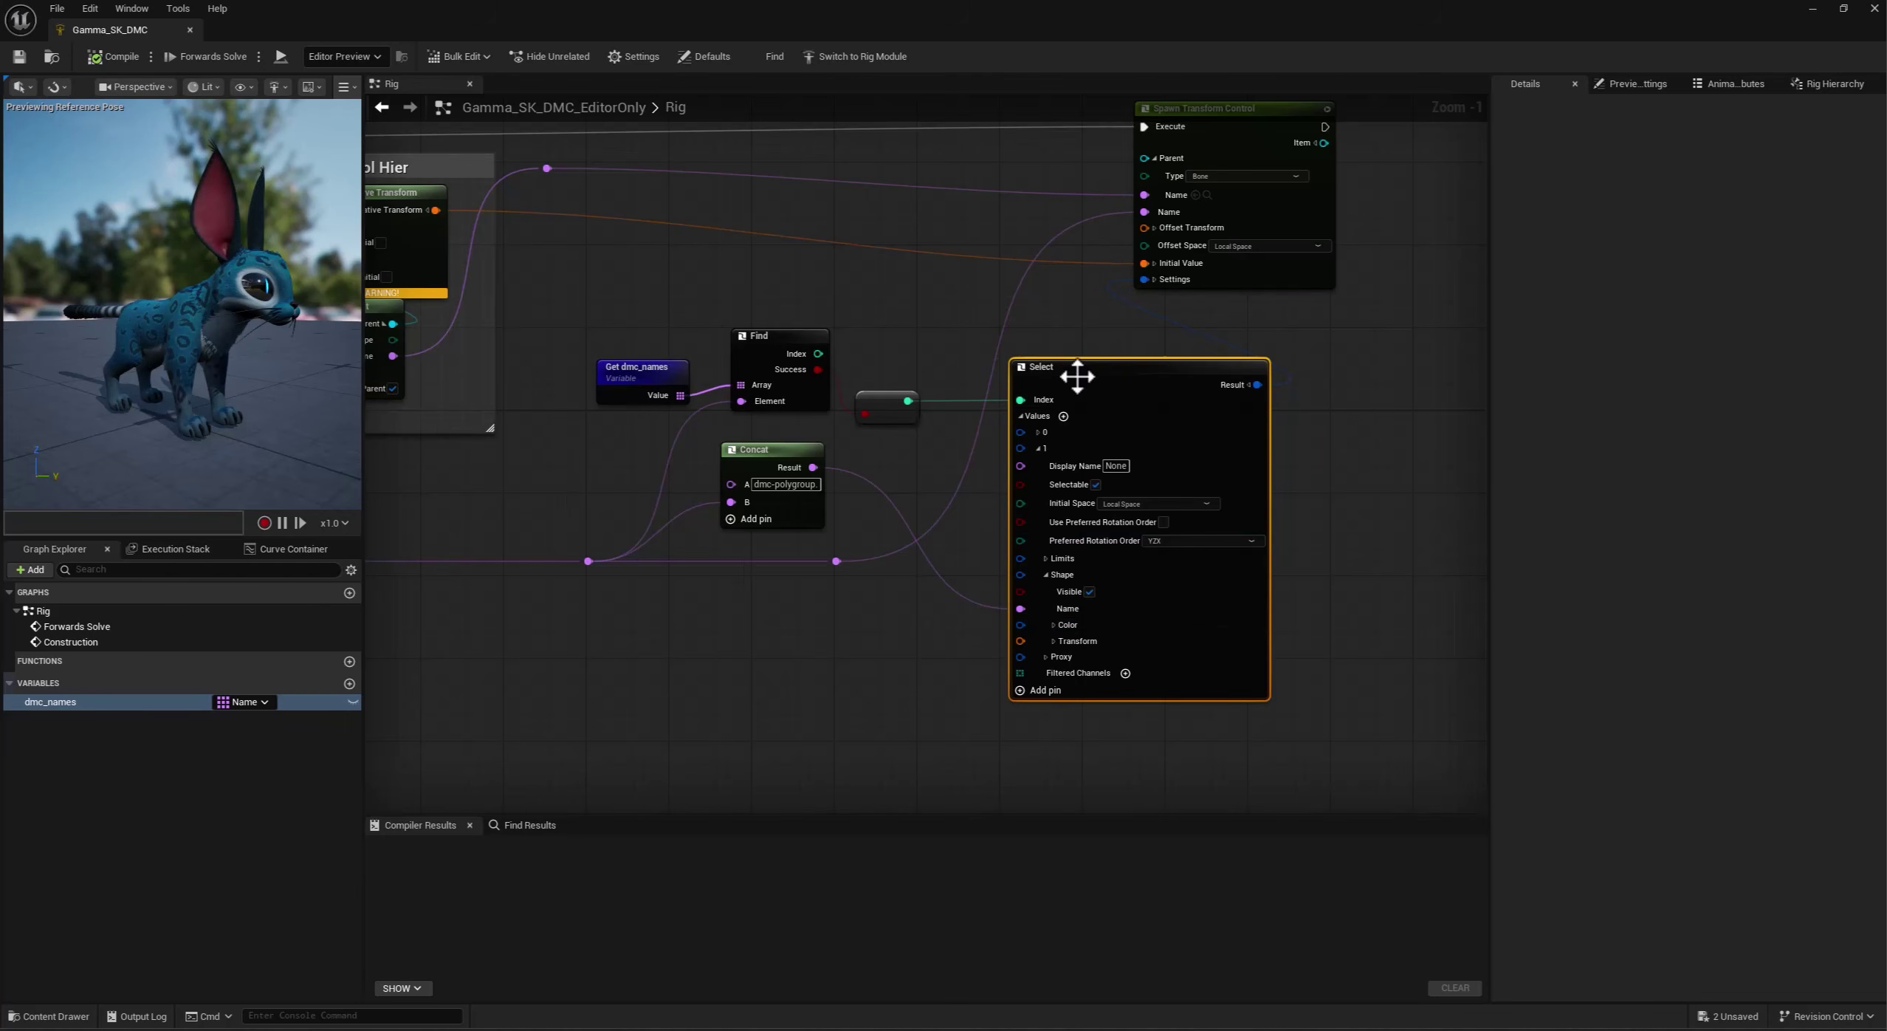
# Collapse the Select node's values and group the dmc_names, Find, Concat and Select nodes in a comment titled "Set Control Shapes".
pyautogui.click(1039, 448)
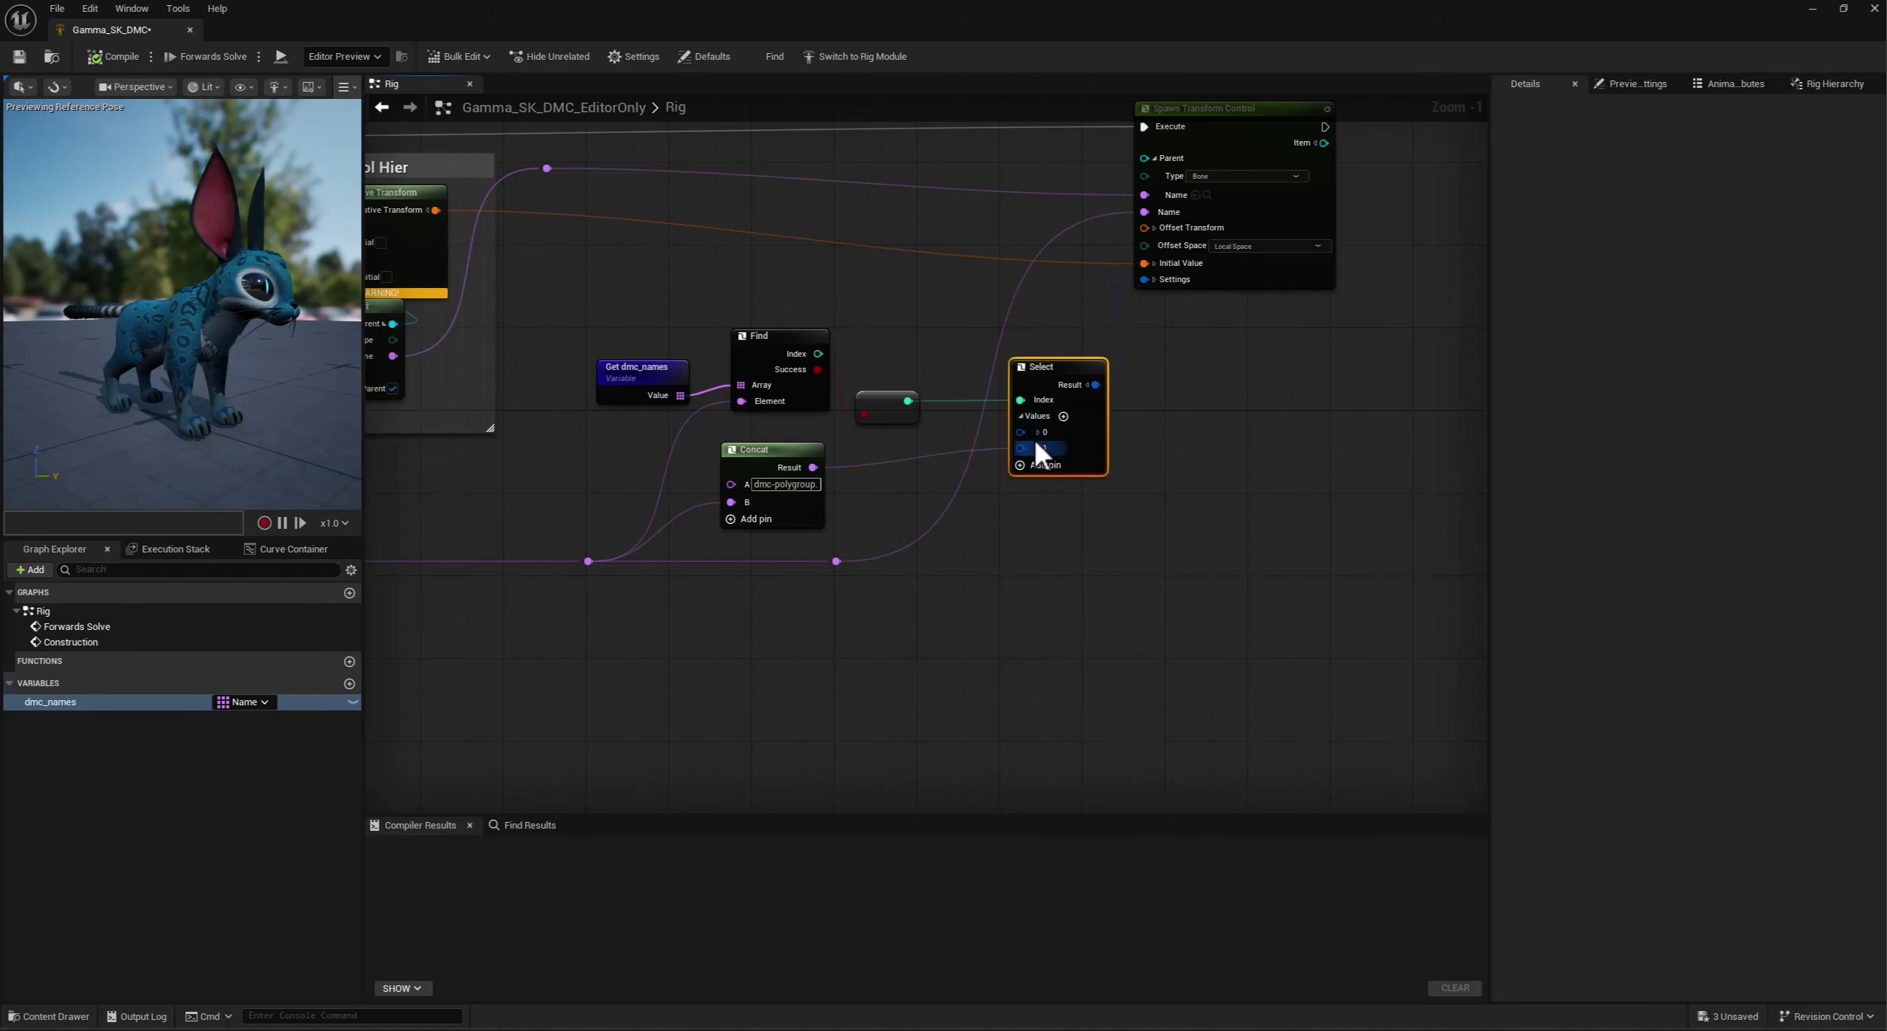
pyautogui.moveTo(1231, 497); pyautogui.dragTo(1349, 610, button='right')
pyautogui.moveTo(1270, 683); pyautogui.dragTo(724, 426)
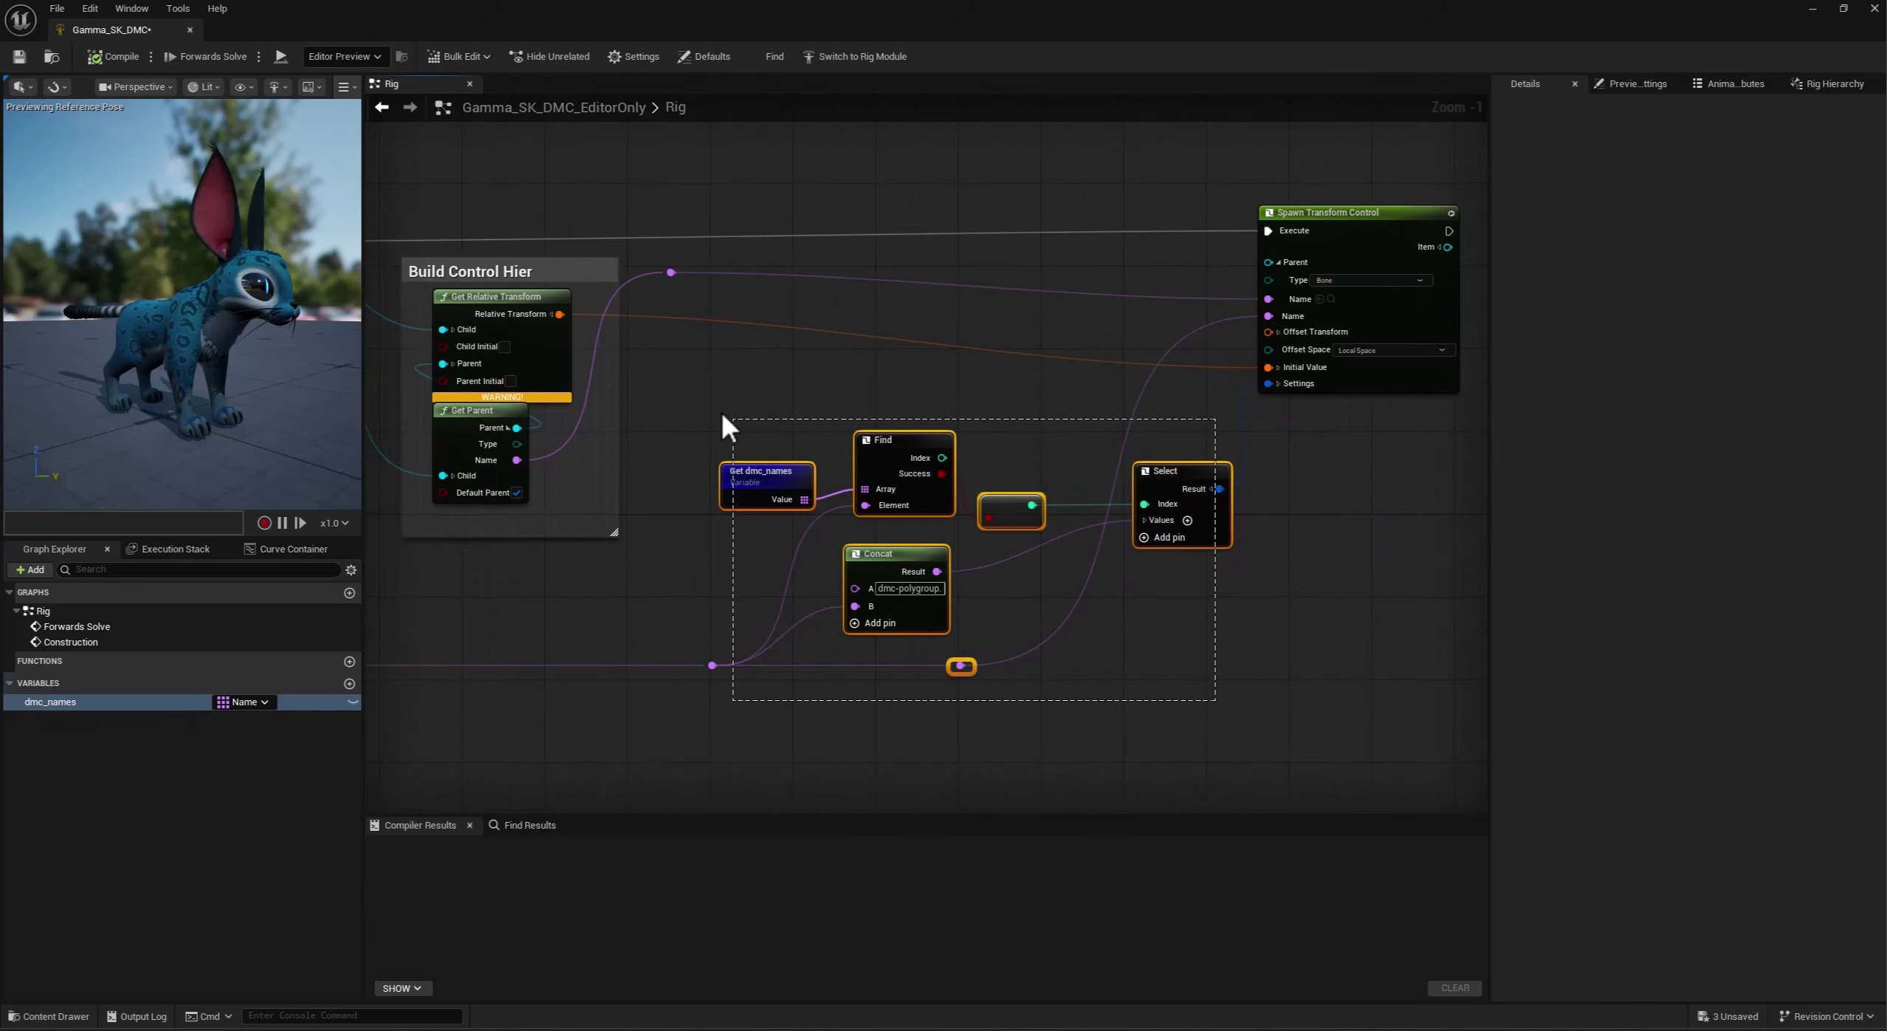
pyautogui.press('c')
pyautogui.moveTo(1339, 219); pyautogui.dragTo(1370, 230)
pyautogui.doubleClick(787, 404)
pyautogui.write('Set Control S')
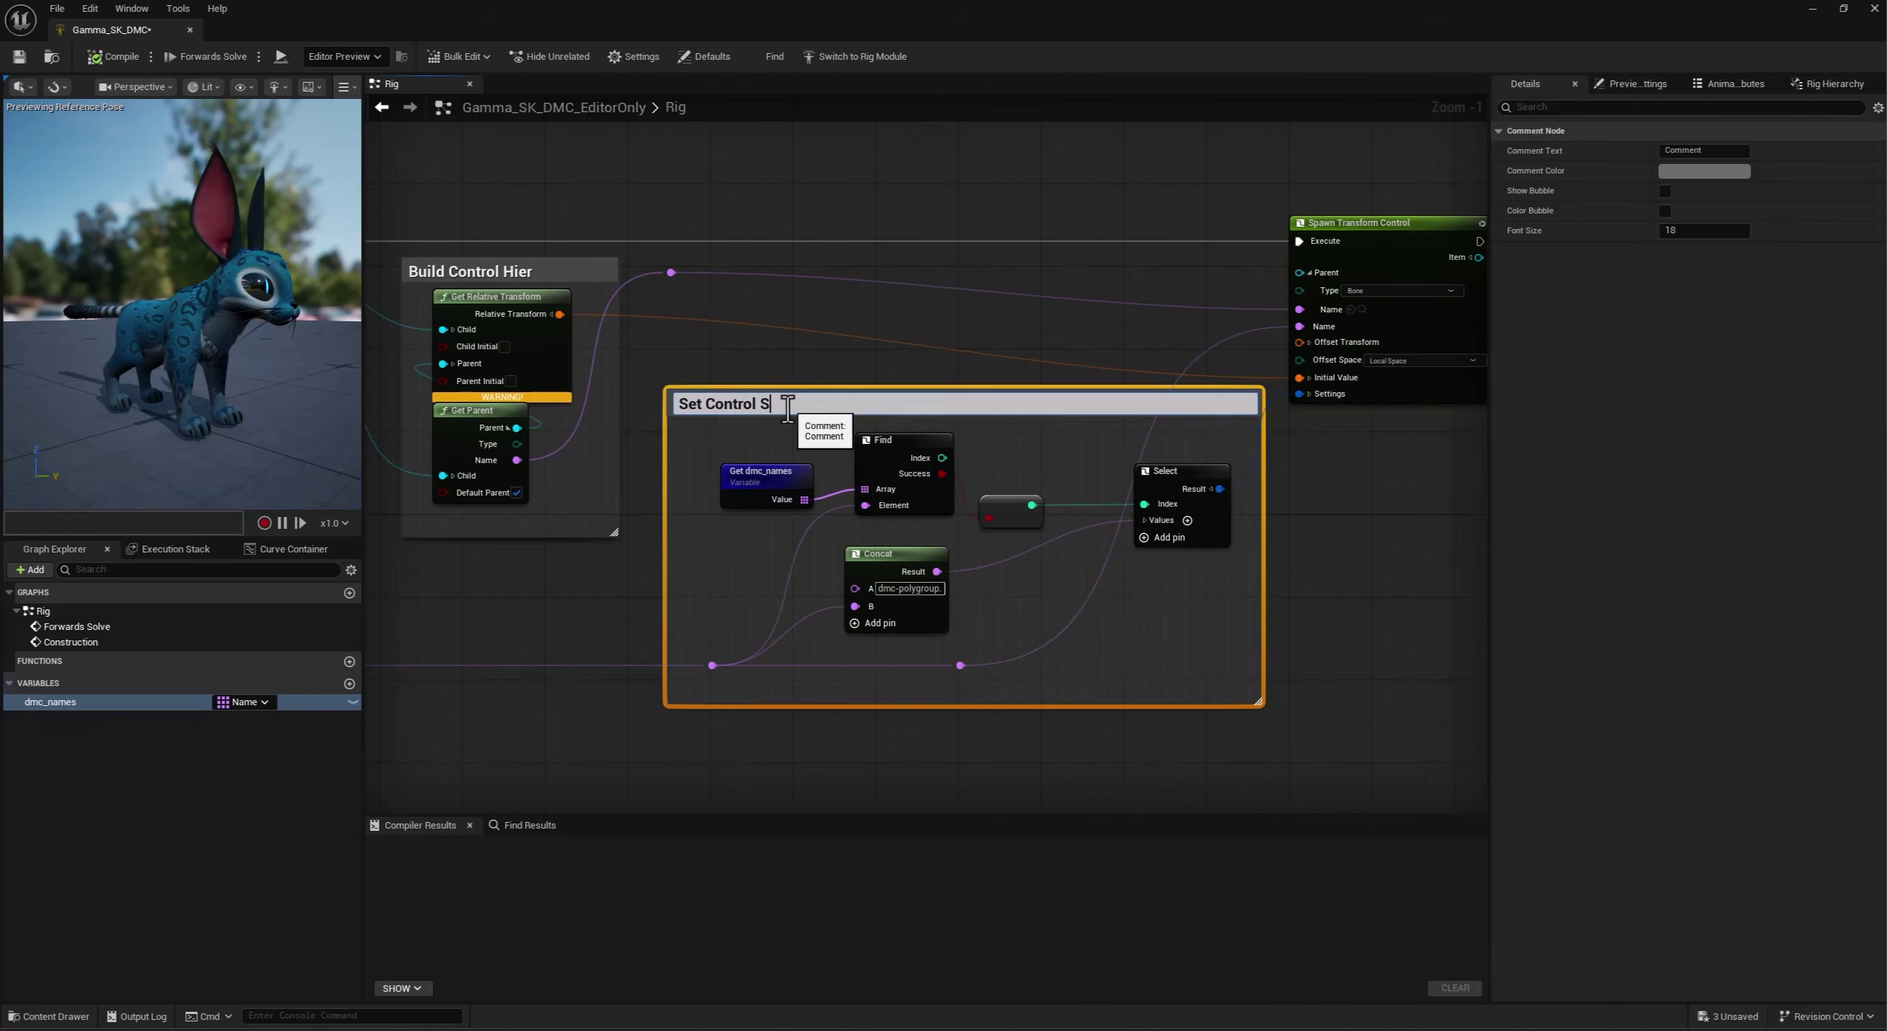
pyautogui.write('hapes')
pyautogui.press('Return')
# Group the whole construction graph in a comment titled "Construction Event".
pyautogui.scroll(-3, 549, 476)
pyautogui.moveTo(549, 480); pyautogui.dragTo(435, 658, button='right')
pyautogui.moveTo(1445, 694); pyautogui.dragTo(432, 369)
pyautogui.write('cConstruc')
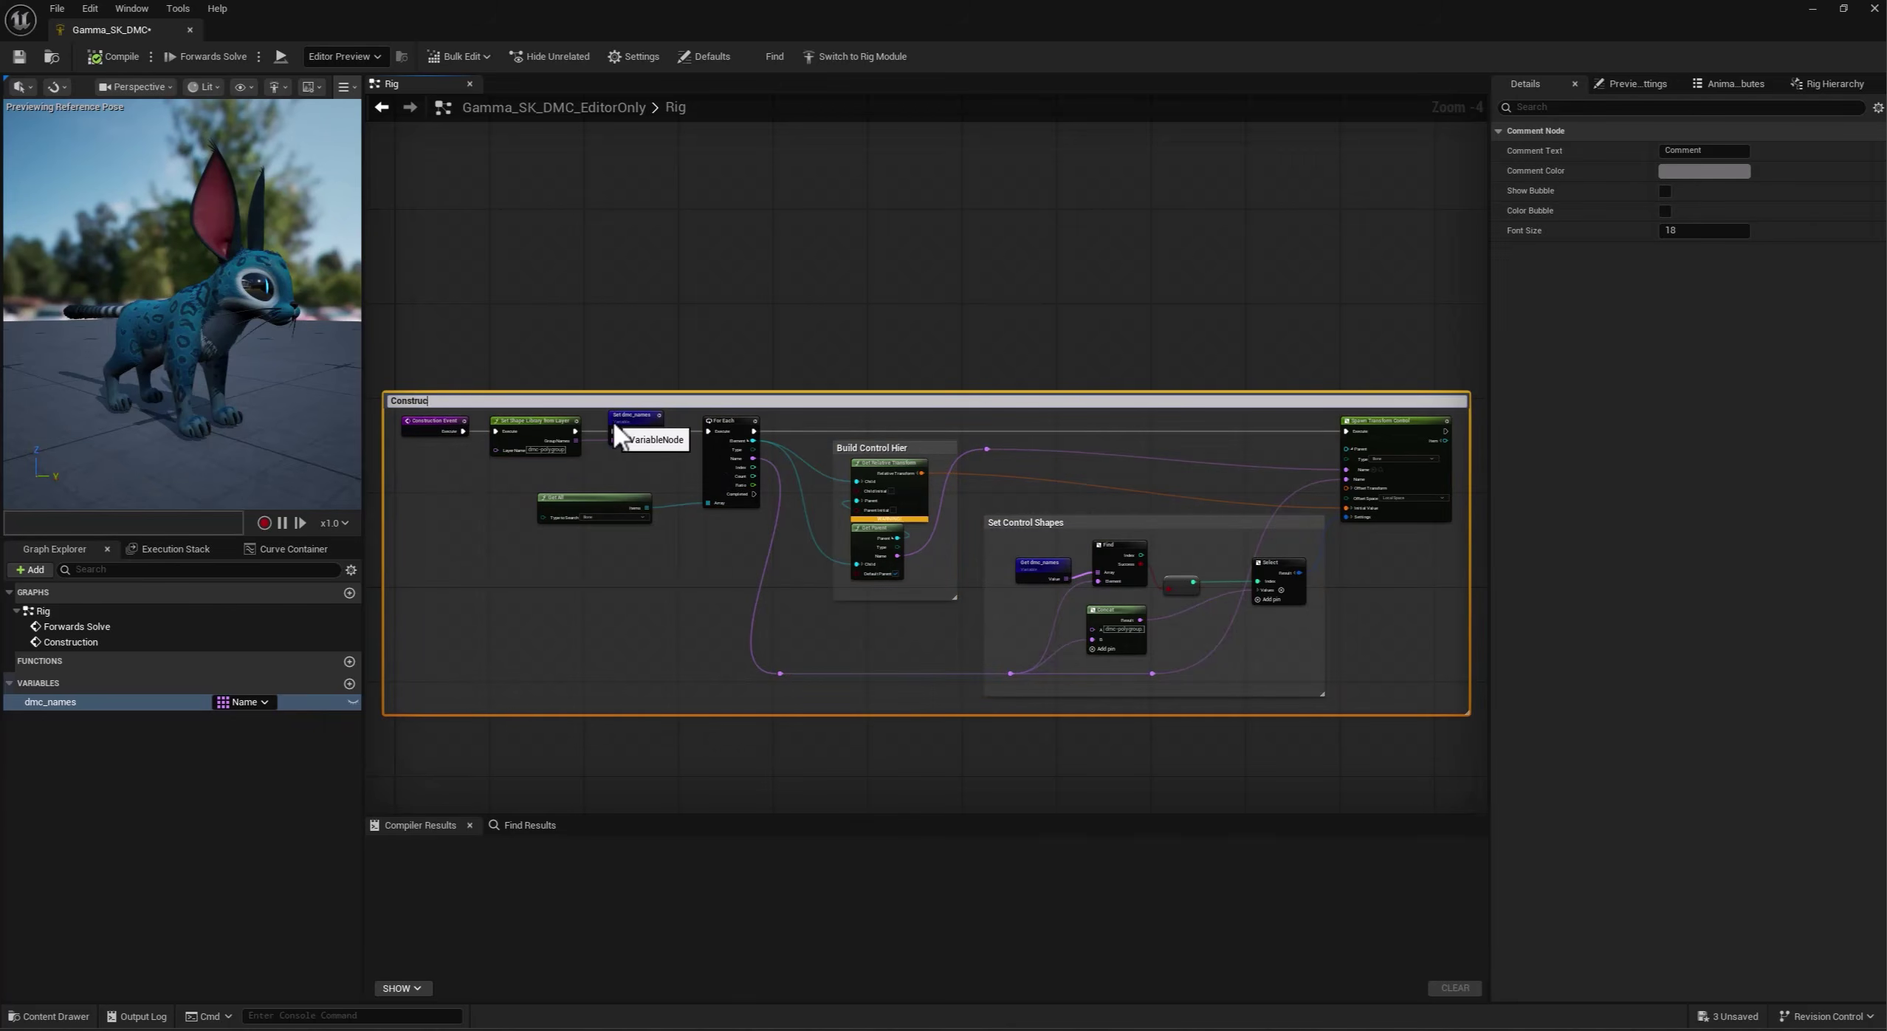
pyautogui.write('tion Event')
pyautogui.press('Return')
# Set the Construction Event comment's color to purple.
pyautogui.click(1726, 172)
pyautogui.click(1715, 293)
pyautogui.click(461, 418)
pyautogui.click(1622, 507)
# Add a Get All hierarchy node below the Forwards Solve event.
pyautogui.click(895, 742)
pyautogui.moveTo(981, 775); pyautogui.dragTo(1106, 522, button='right')
pyautogui.scroll(2, 634, 619)
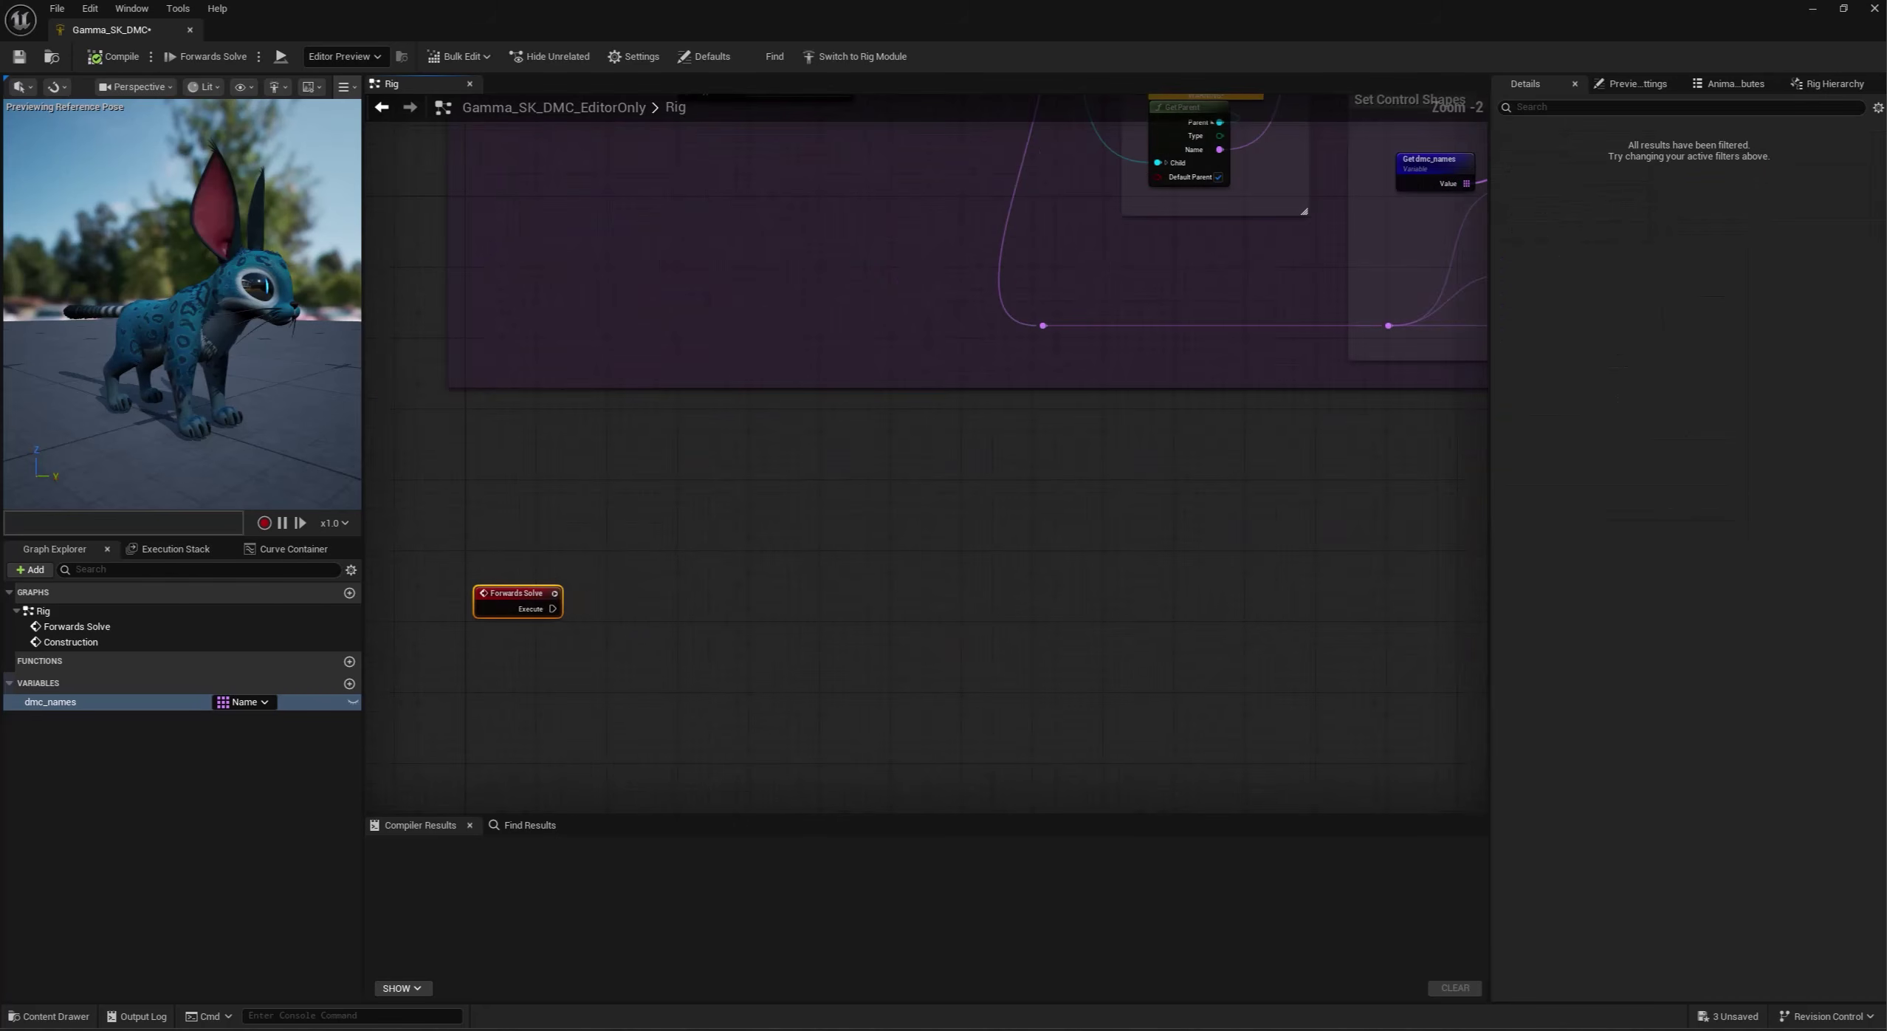
pyautogui.scroll(2, 584, 551)
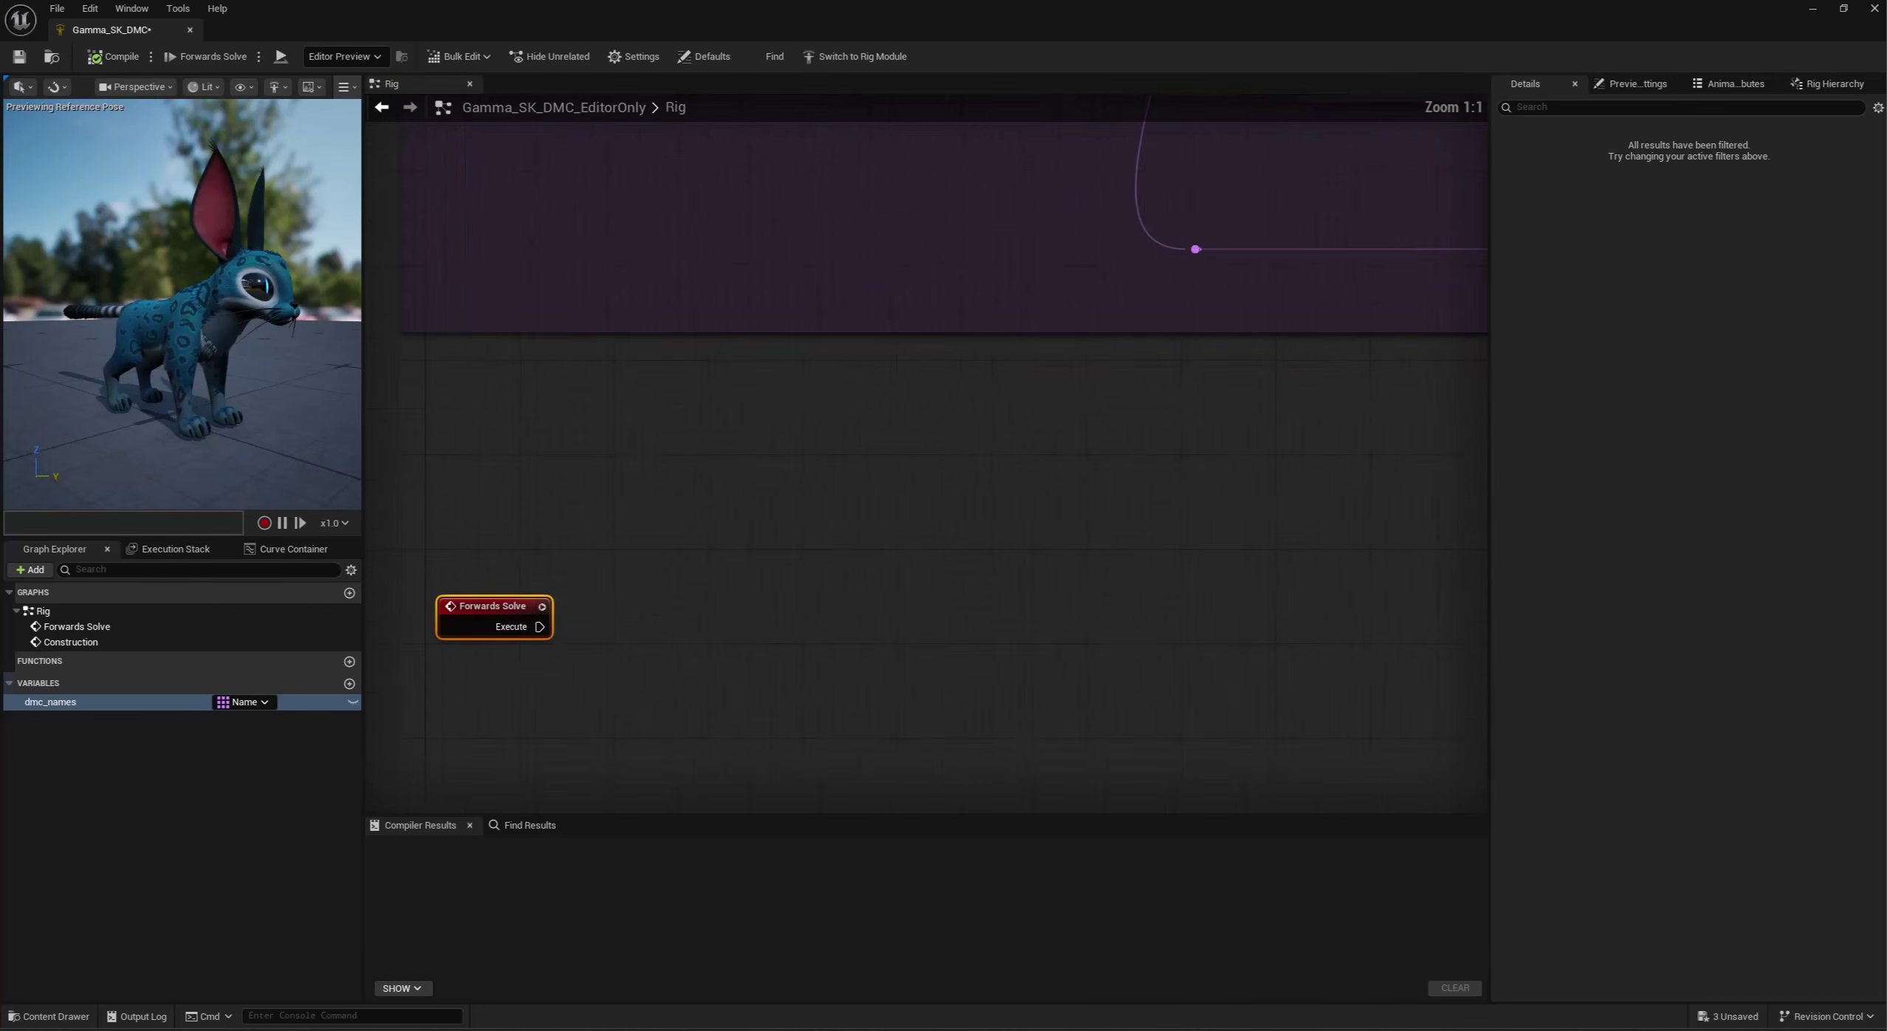
pyautogui.moveTo(652, 581); pyautogui.dragTo(869, 436, button='right')
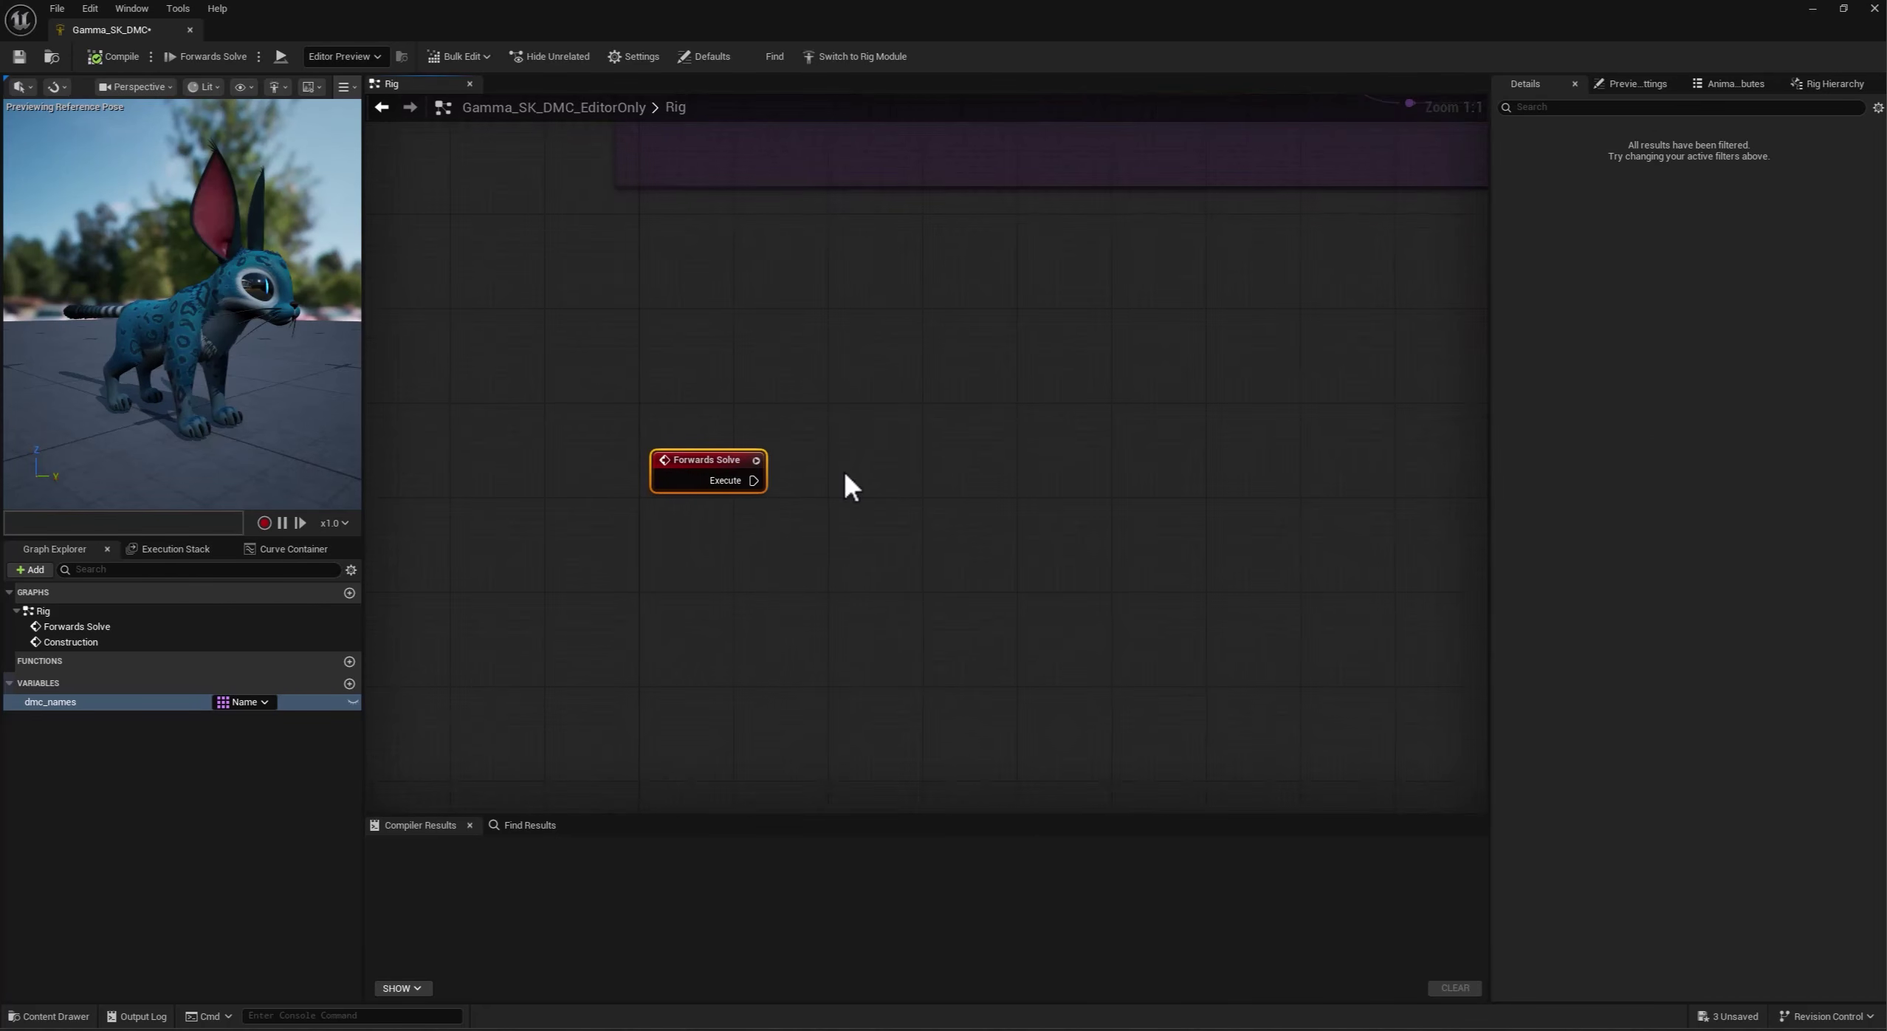
pyautogui.rightClick(707, 581)
pyautogui.write('get all')
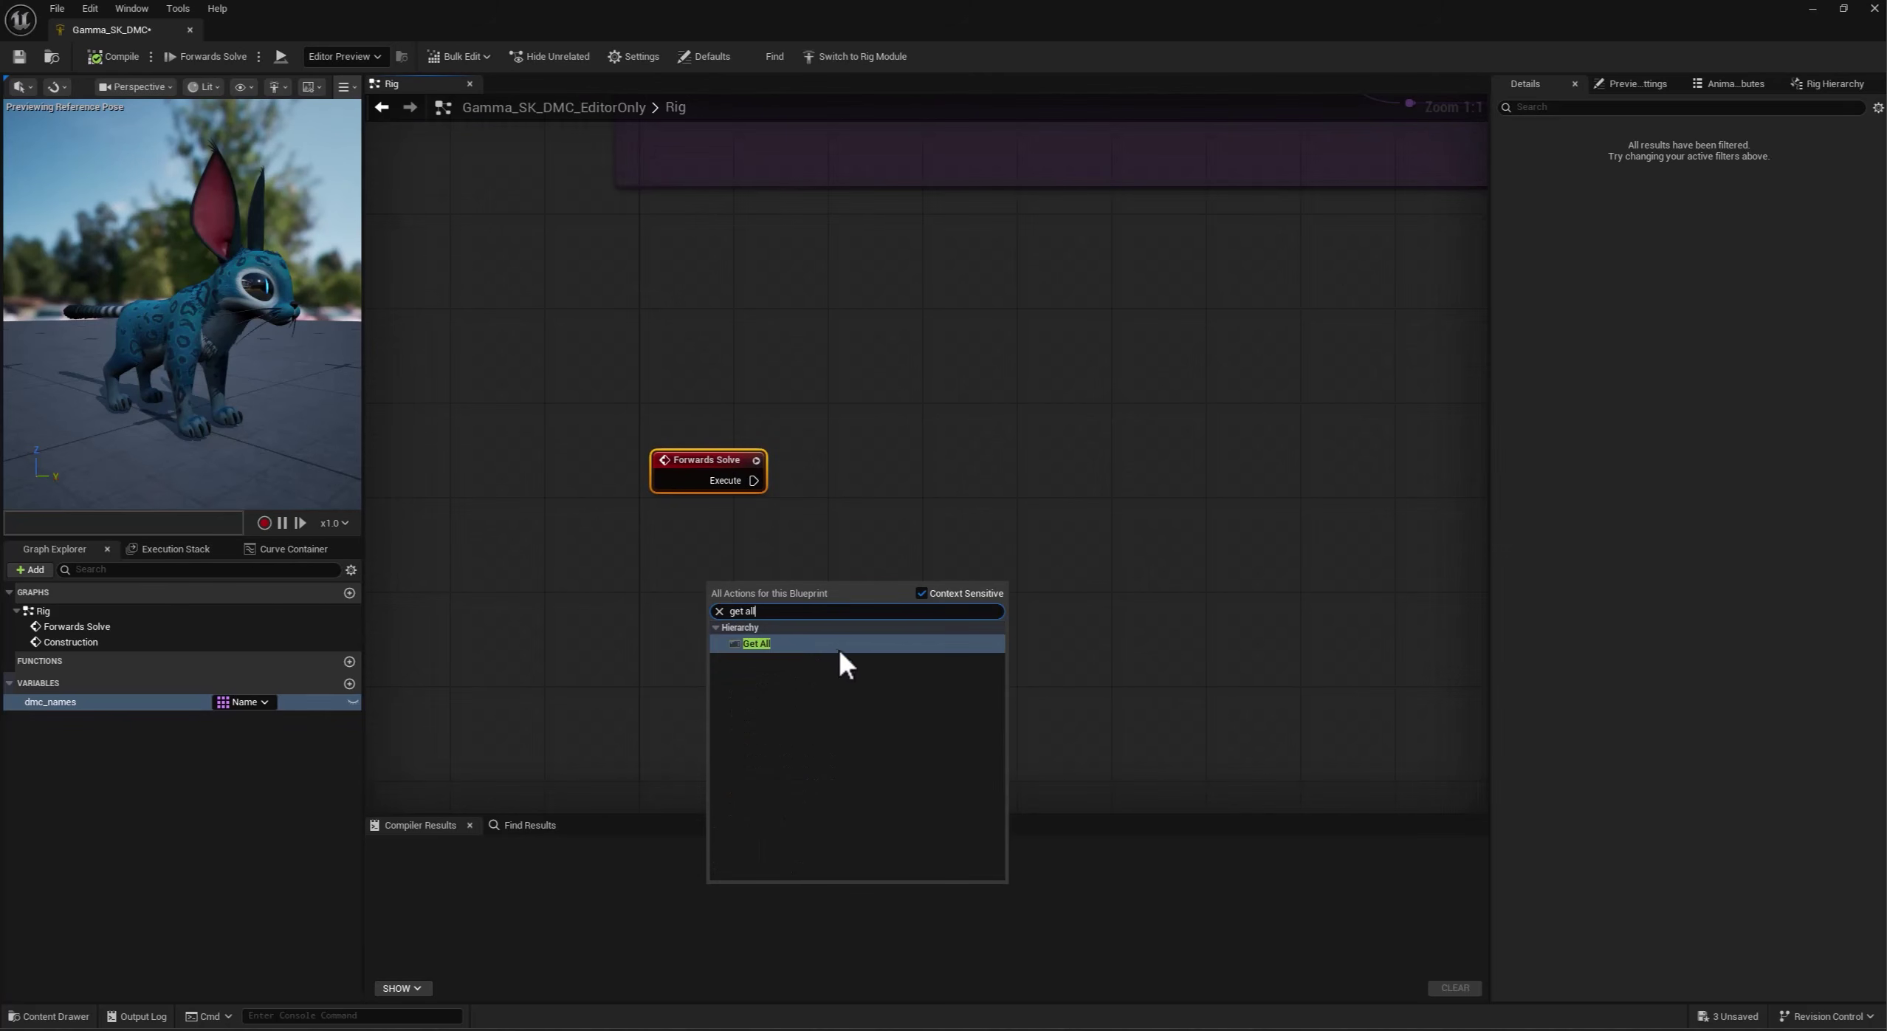
pyautogui.click(844, 644)
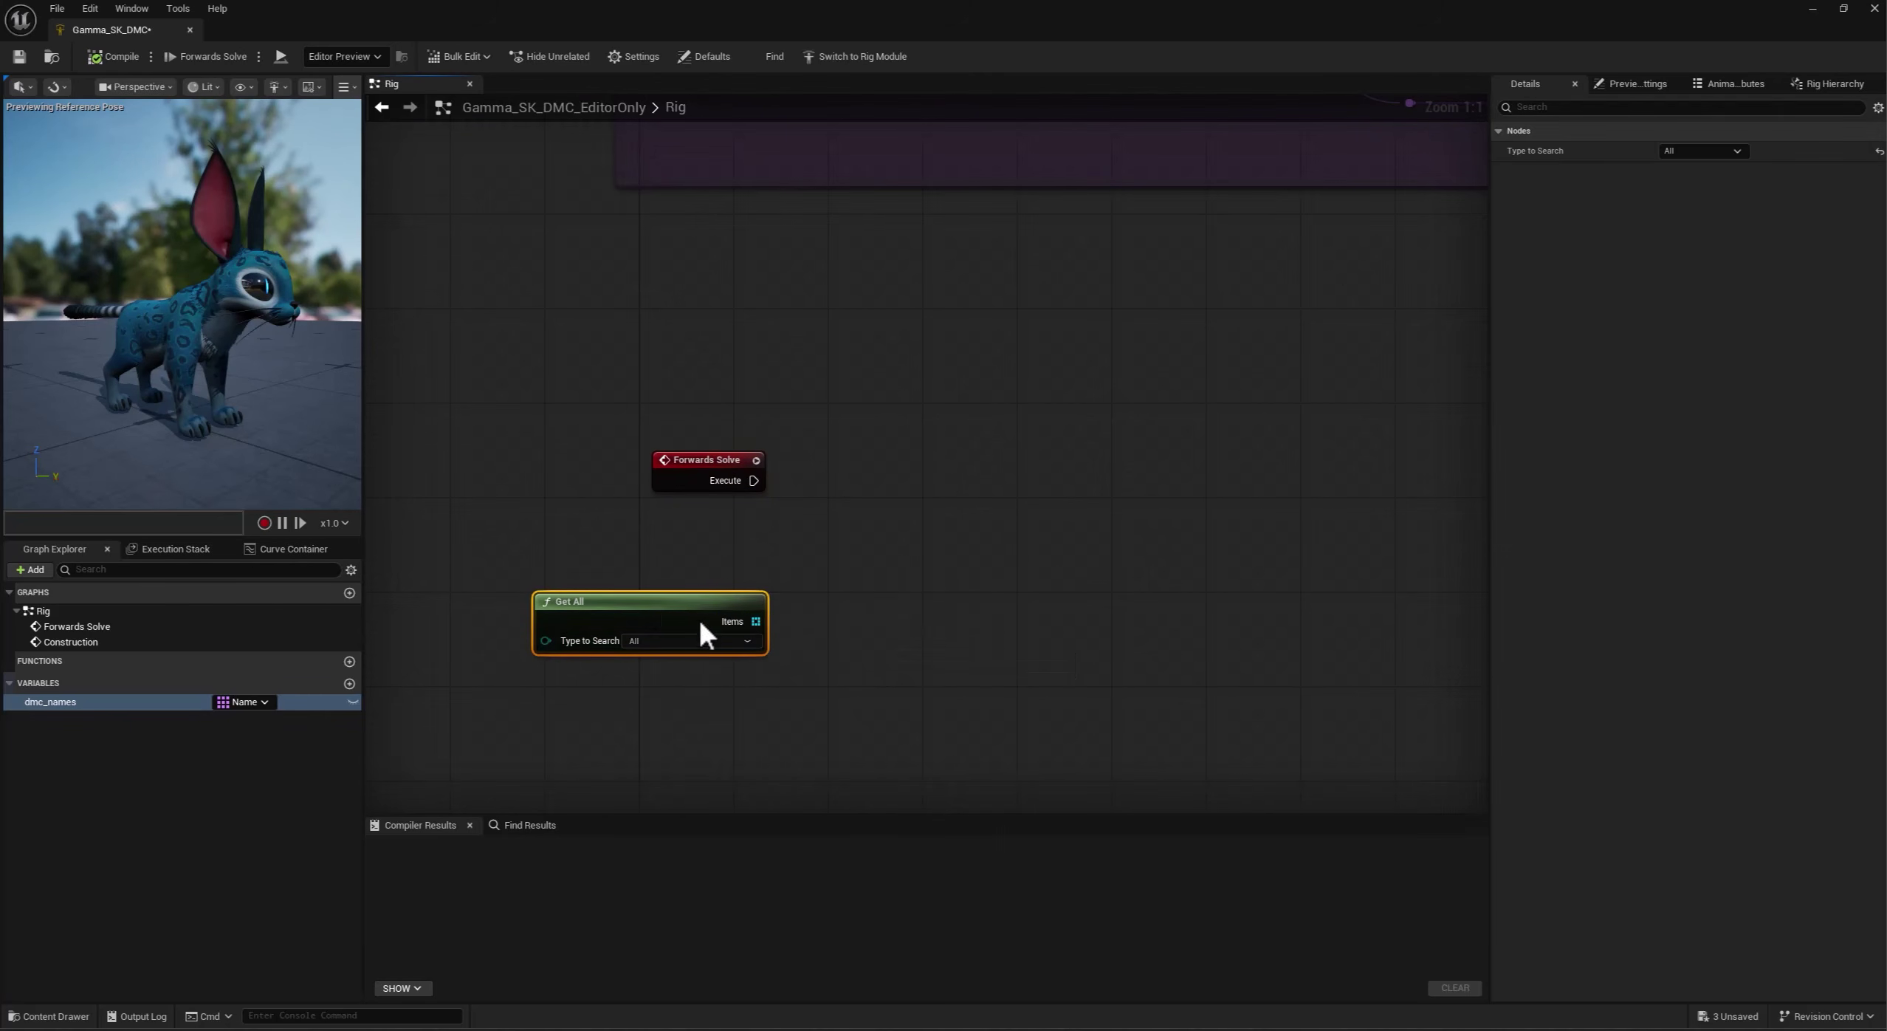
# Add a For Each loop over the Get All items and set Get All's Type to Search to Bone.
pyautogui.moveTo(918, 515); pyautogui.dragTo(918, 514)
pyautogui.write('for each')
pyautogui.press('Return')
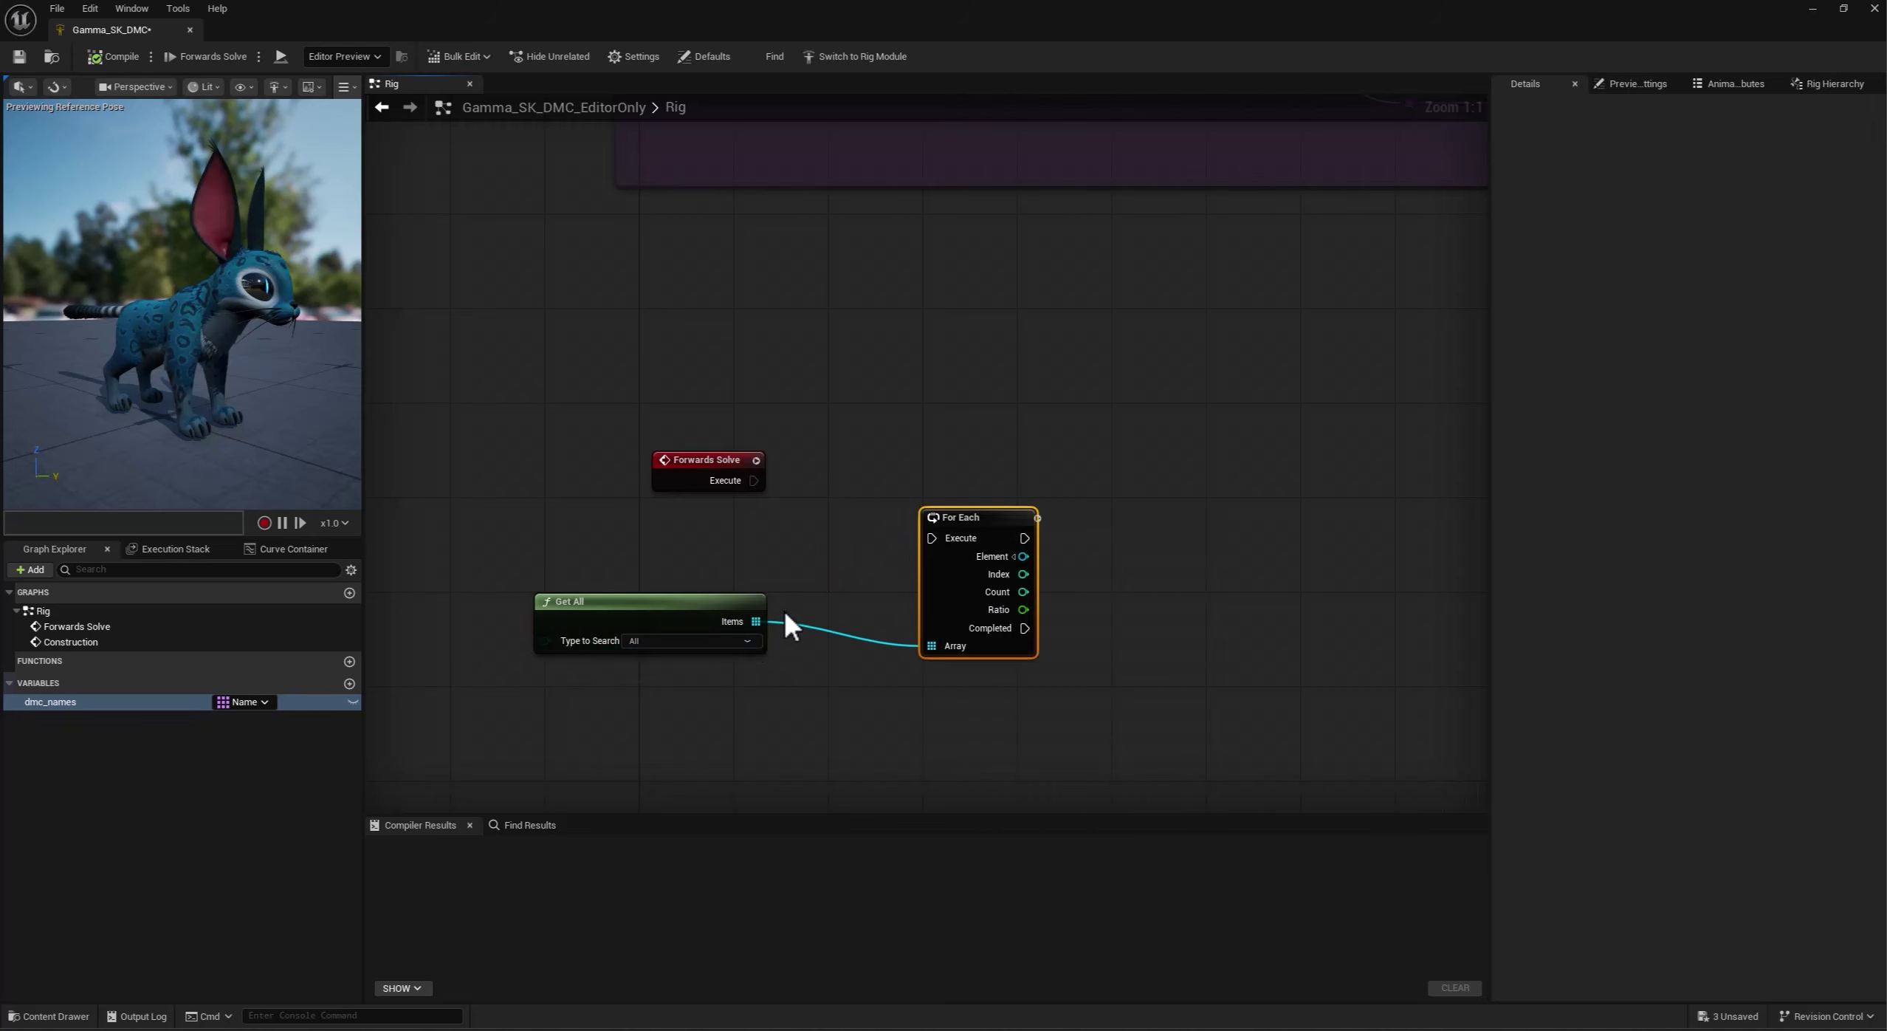
pyautogui.click(703, 642)
pyautogui.click(680, 689)
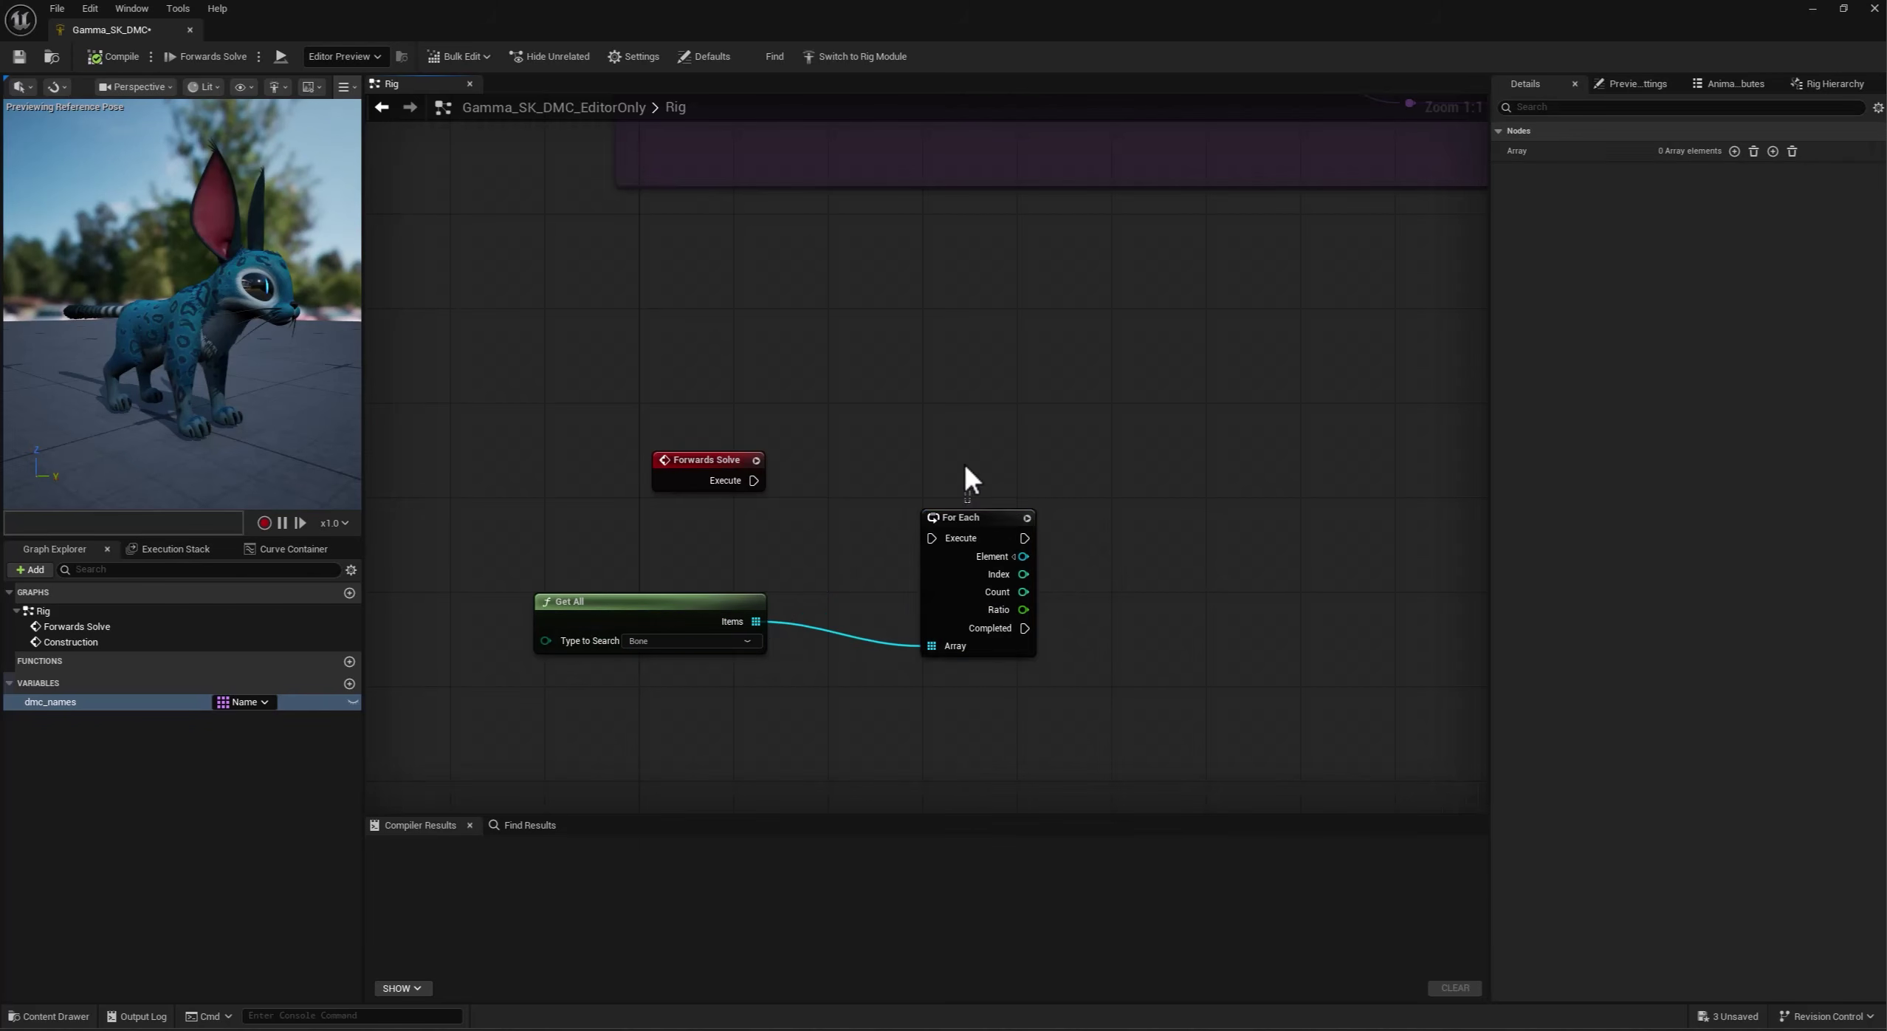
# Place the For Each loop after Forwards Solve and add a Set Relative Transform node to its execution flow.
pyautogui.moveTo(955, 516); pyautogui.dragTo(888, 458)
pyautogui.moveTo(754, 479); pyautogui.dragTo(1207, 481)
pyautogui.write('set relative transform')
pyautogui.press('Return')
pyautogui.moveTo(1116, 570); pyautogui.dragTo(924, 555, button='right')
# Add a Get Parent node for the For Each Element and wire the element and its parent into Set Relative Transform's Child and Parent.
pyautogui.moveTo(762, 484); pyautogui.dragTo(857, 550)
pyautogui.write('get parent')
pyautogui.press('Return')
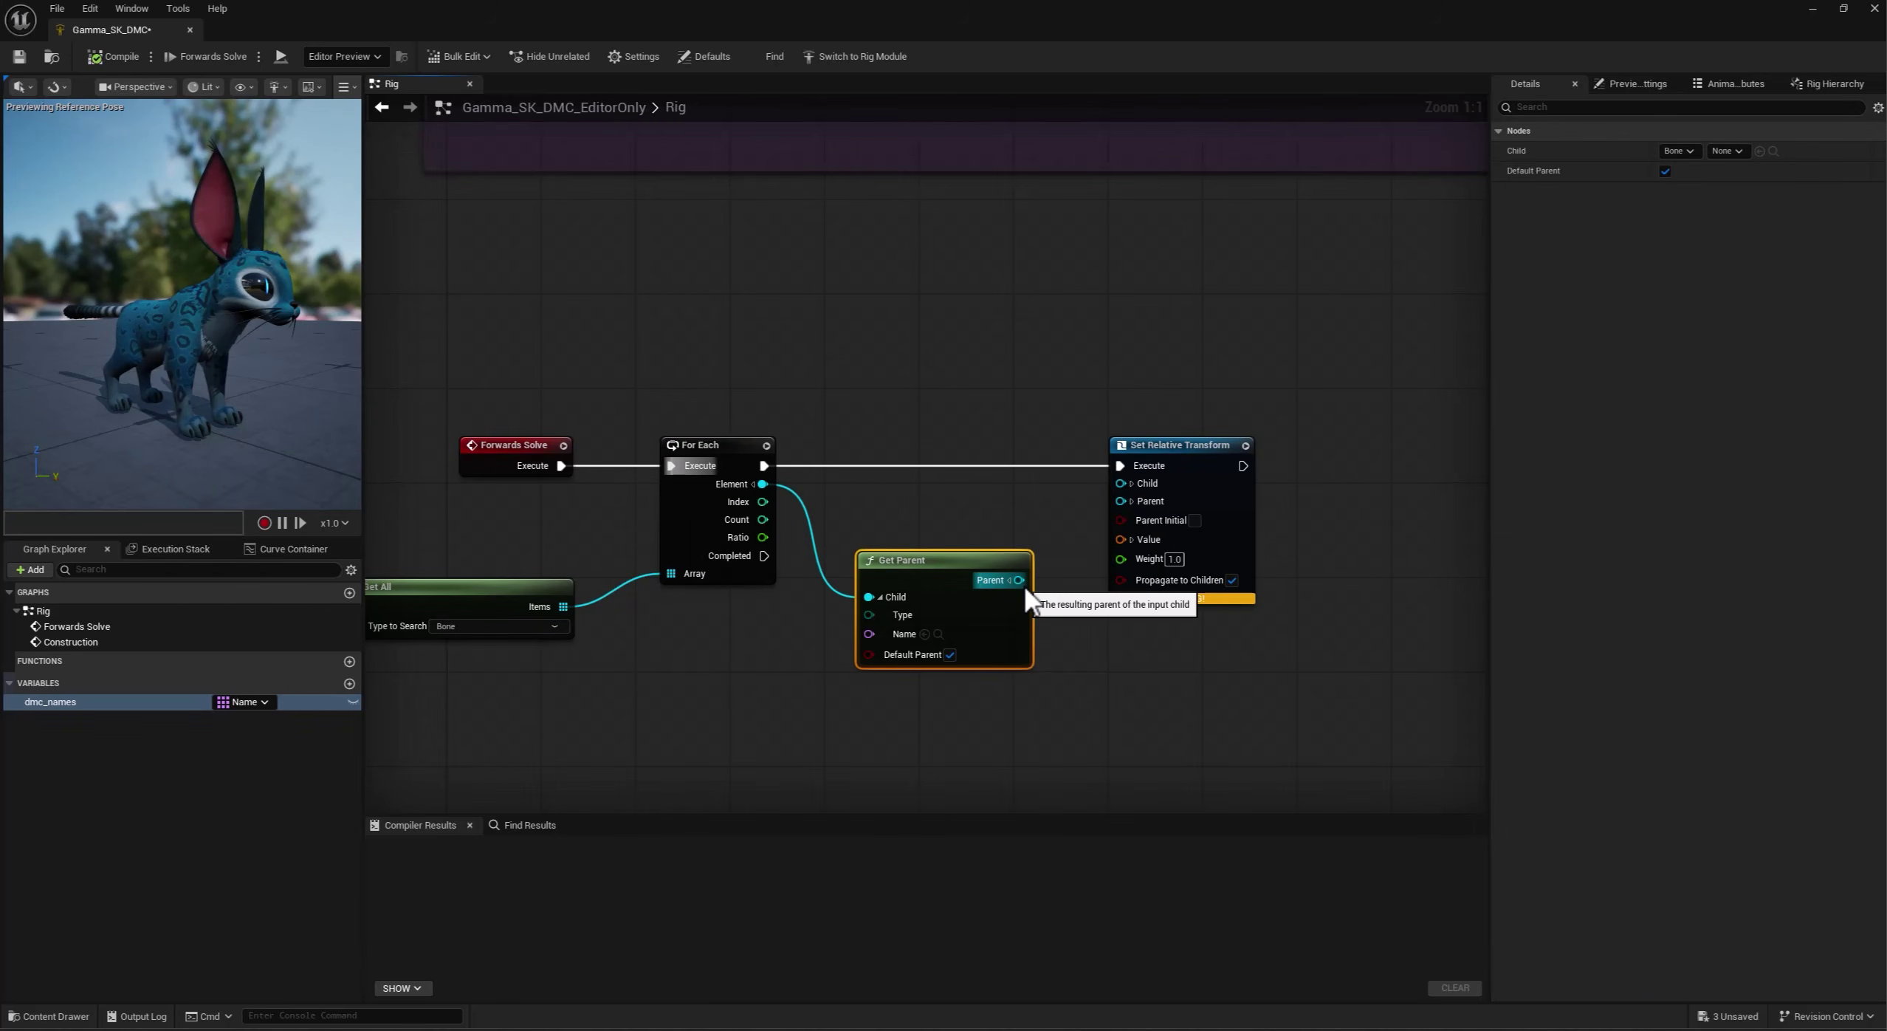
pyautogui.moveTo(1019, 579); pyautogui.dragTo(1122, 483)
pyautogui.click(938, 580)
pyautogui.moveTo(907, 717); pyautogui.dragTo(951, 654, button='right')
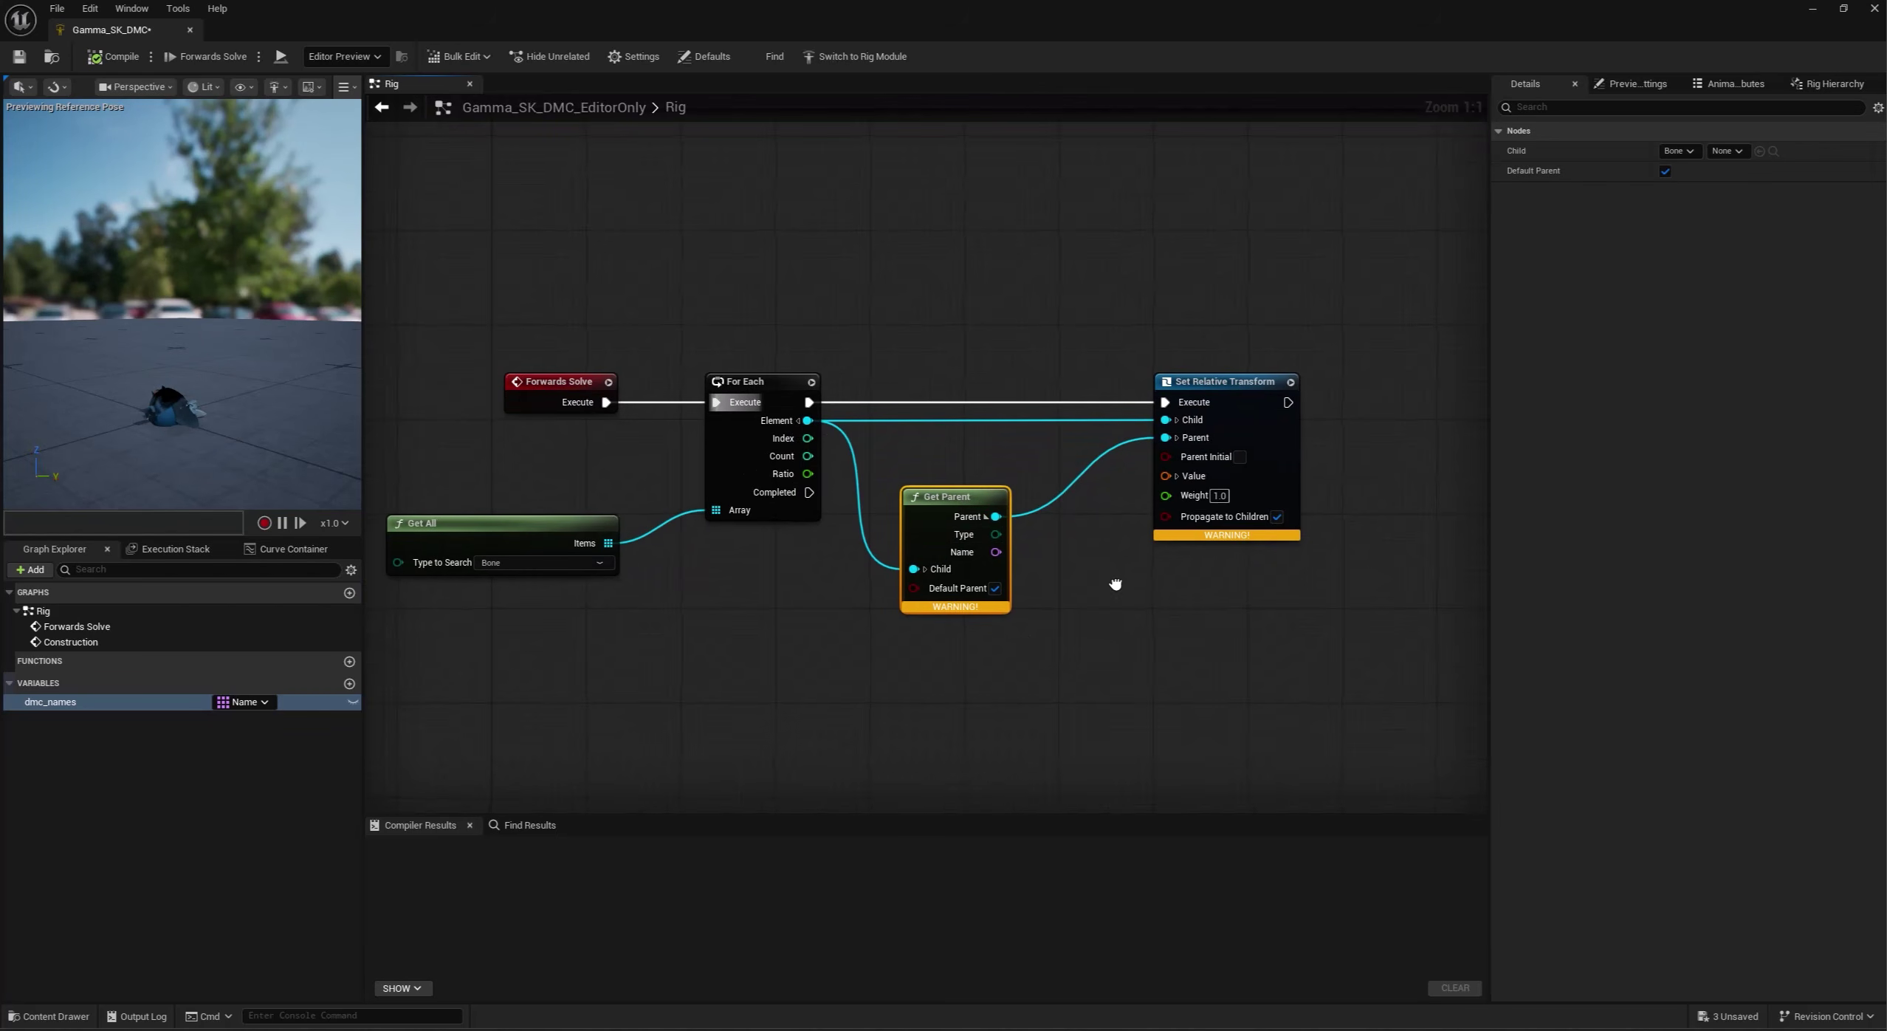
# Add a Get Relative Transform node with Child and Parent types set to Control, feeding the For Each element's Name into the Child Name.
pyautogui.rightClick(951, 654)
pyautogui.write('get relative transform')
pyautogui.press('Return')
pyautogui.moveTo(1123, 625); pyautogui.dragTo(1151, 550, button='right')
pyautogui.moveTo(1074, 590); pyautogui.dragTo(979, 576)
pyautogui.moveTo(834, 381); pyautogui.dragTo(986, 652)
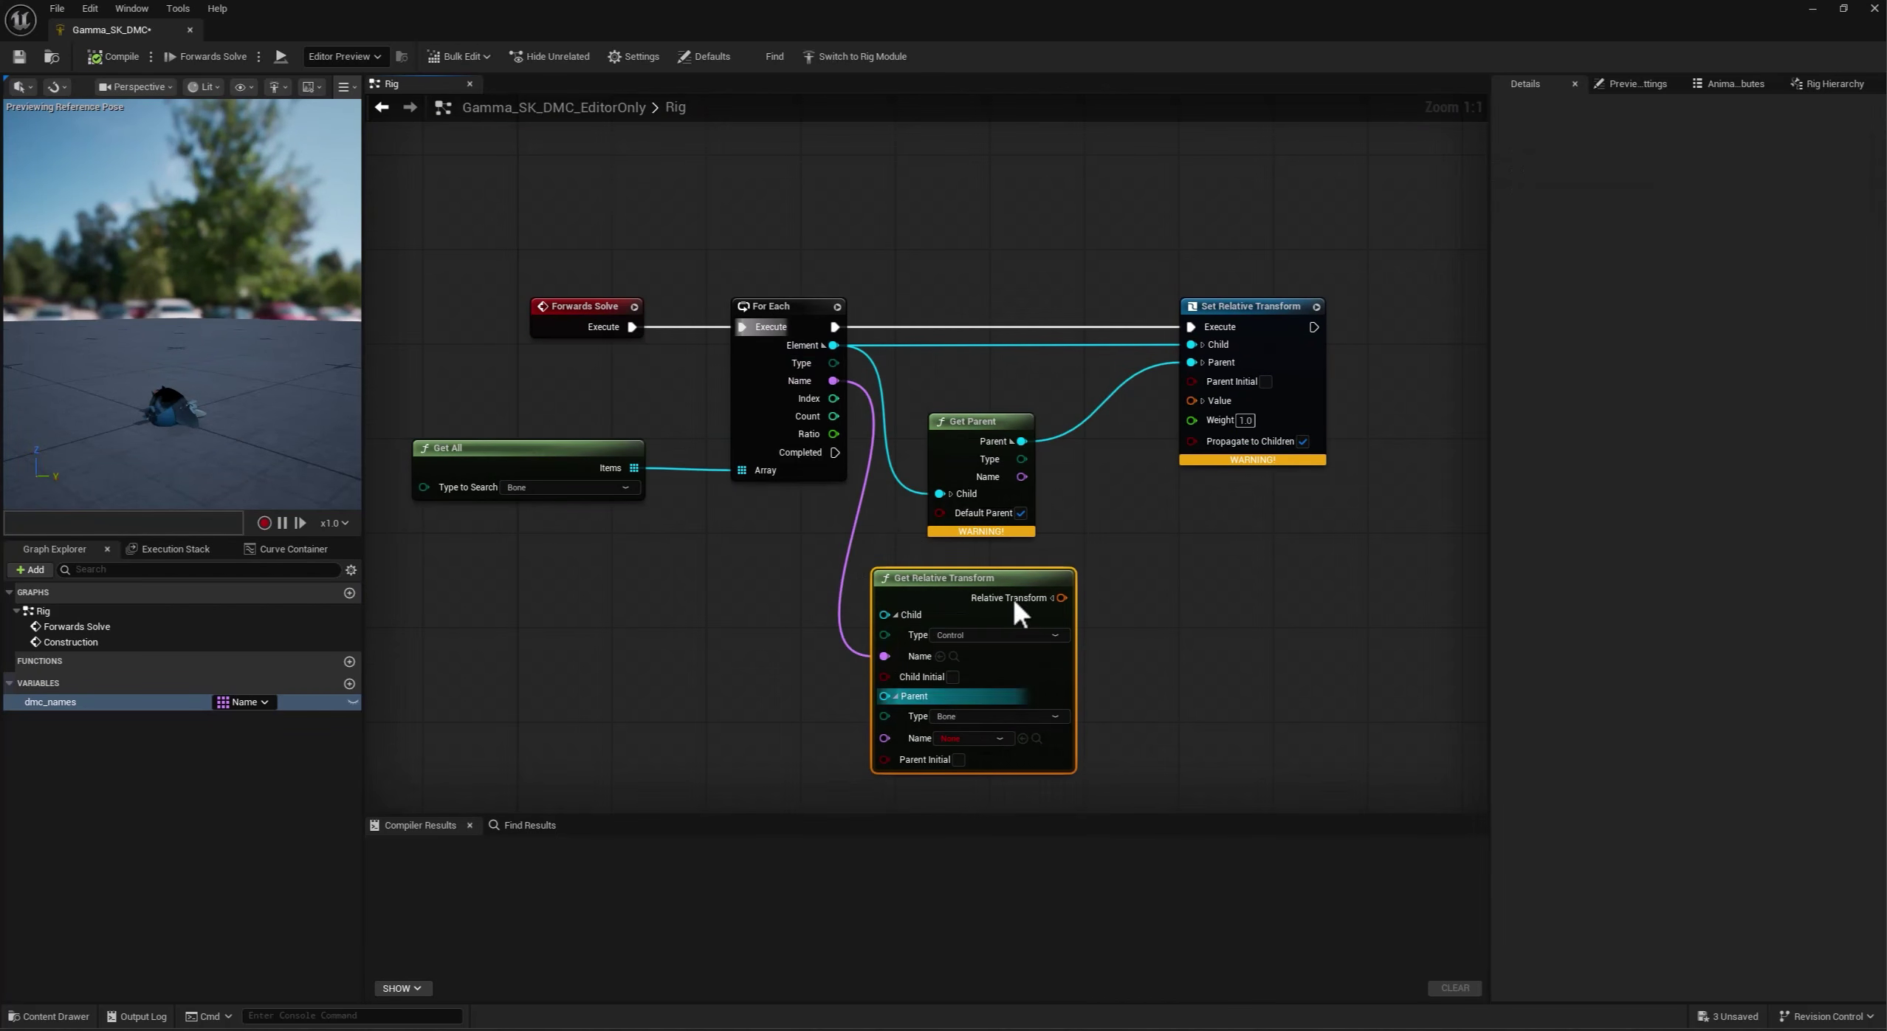
pyautogui.moveTo(1014, 579); pyautogui.dragTo(1097, 579)
pyautogui.click(1047, 775)
# Wire Get Parent's Name into Get Relative Transform's Parent Name, connect its output to Set Relative Transform's Value, and compile the rig.
pyautogui.moveTo(1022, 477); pyautogui.dragTo(967, 736)
pyautogui.moveTo(1144, 598); pyautogui.dragTo(1191, 401)
pyautogui.click(115, 59)
pyautogui.click(979, 614)
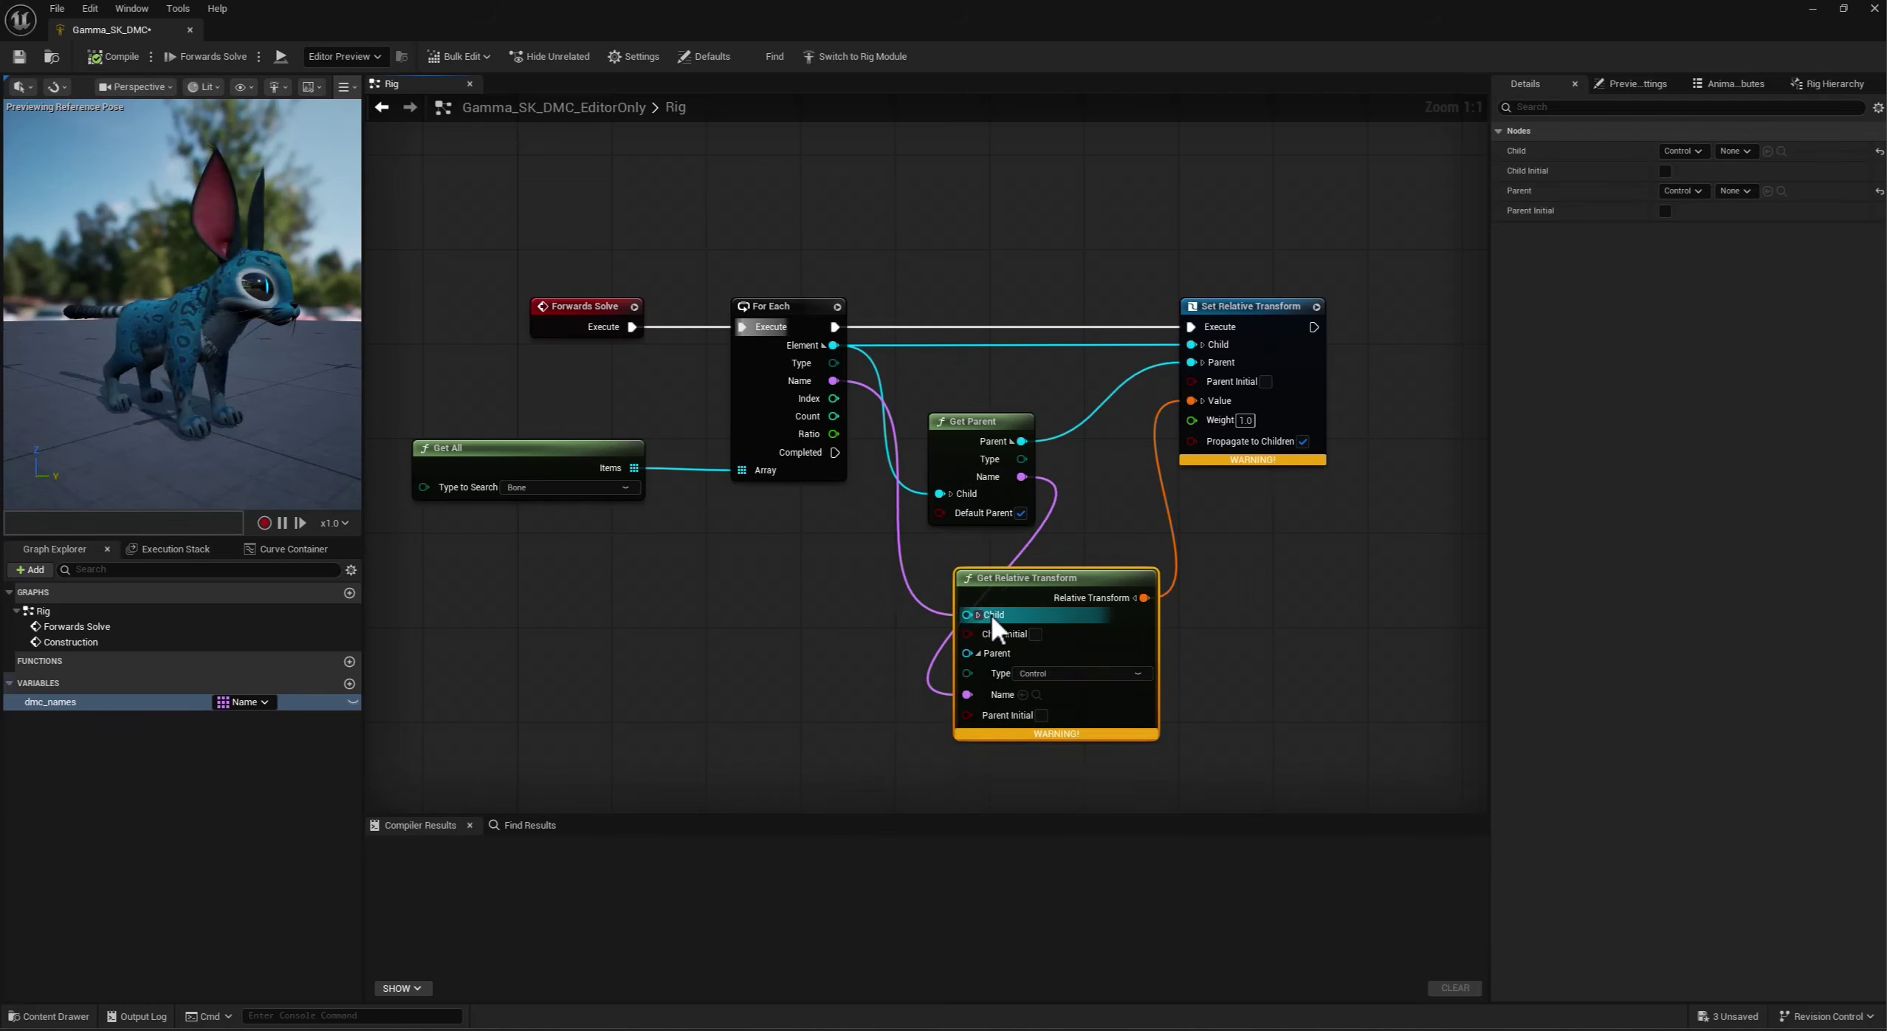
# Group the whole Forwards Solve graph in a comment titled "Forward Solve".
pyautogui.scroll(-1, 1284, 683)
pyautogui.moveTo(1284, 683); pyautogui.dragTo(1241, 715, button='right')
pyautogui.scroll(-1, 1241, 715)
pyautogui.moveTo(1247, 720); pyautogui.dragTo(634, 431)
pyautogui.write('cForward Solve')
pyautogui.press('Return')
# Set the Forward Solve comment's color to dark red and move the group beneath the Construction Event comment.
pyautogui.click(761, 415)
pyautogui.click(1704, 171)
pyautogui.click(1609, 501)
pyautogui.moveTo(891, 409); pyautogui.dragTo(972, 346)
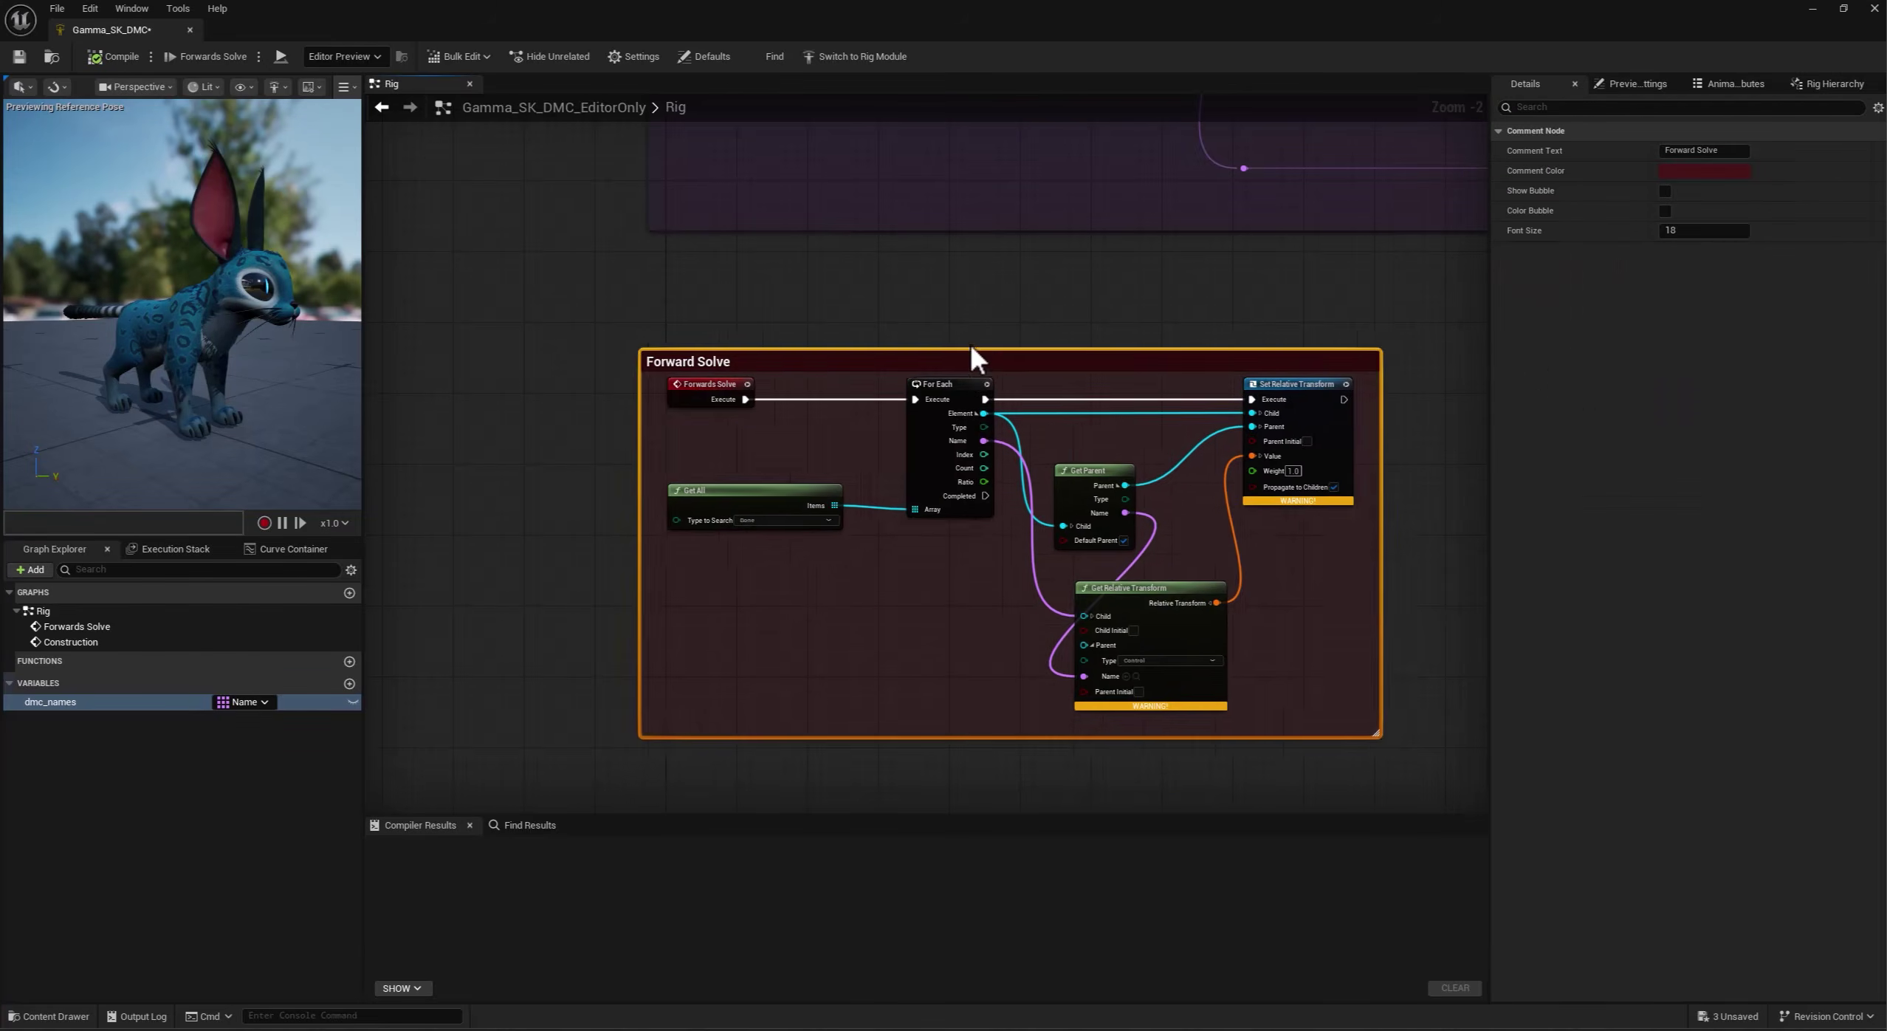
# Set the parent Type of the Spawn Transform Control node to Control and save the rig.
pyautogui.scroll(-3, 972, 348)
pyautogui.click(1835, 83)
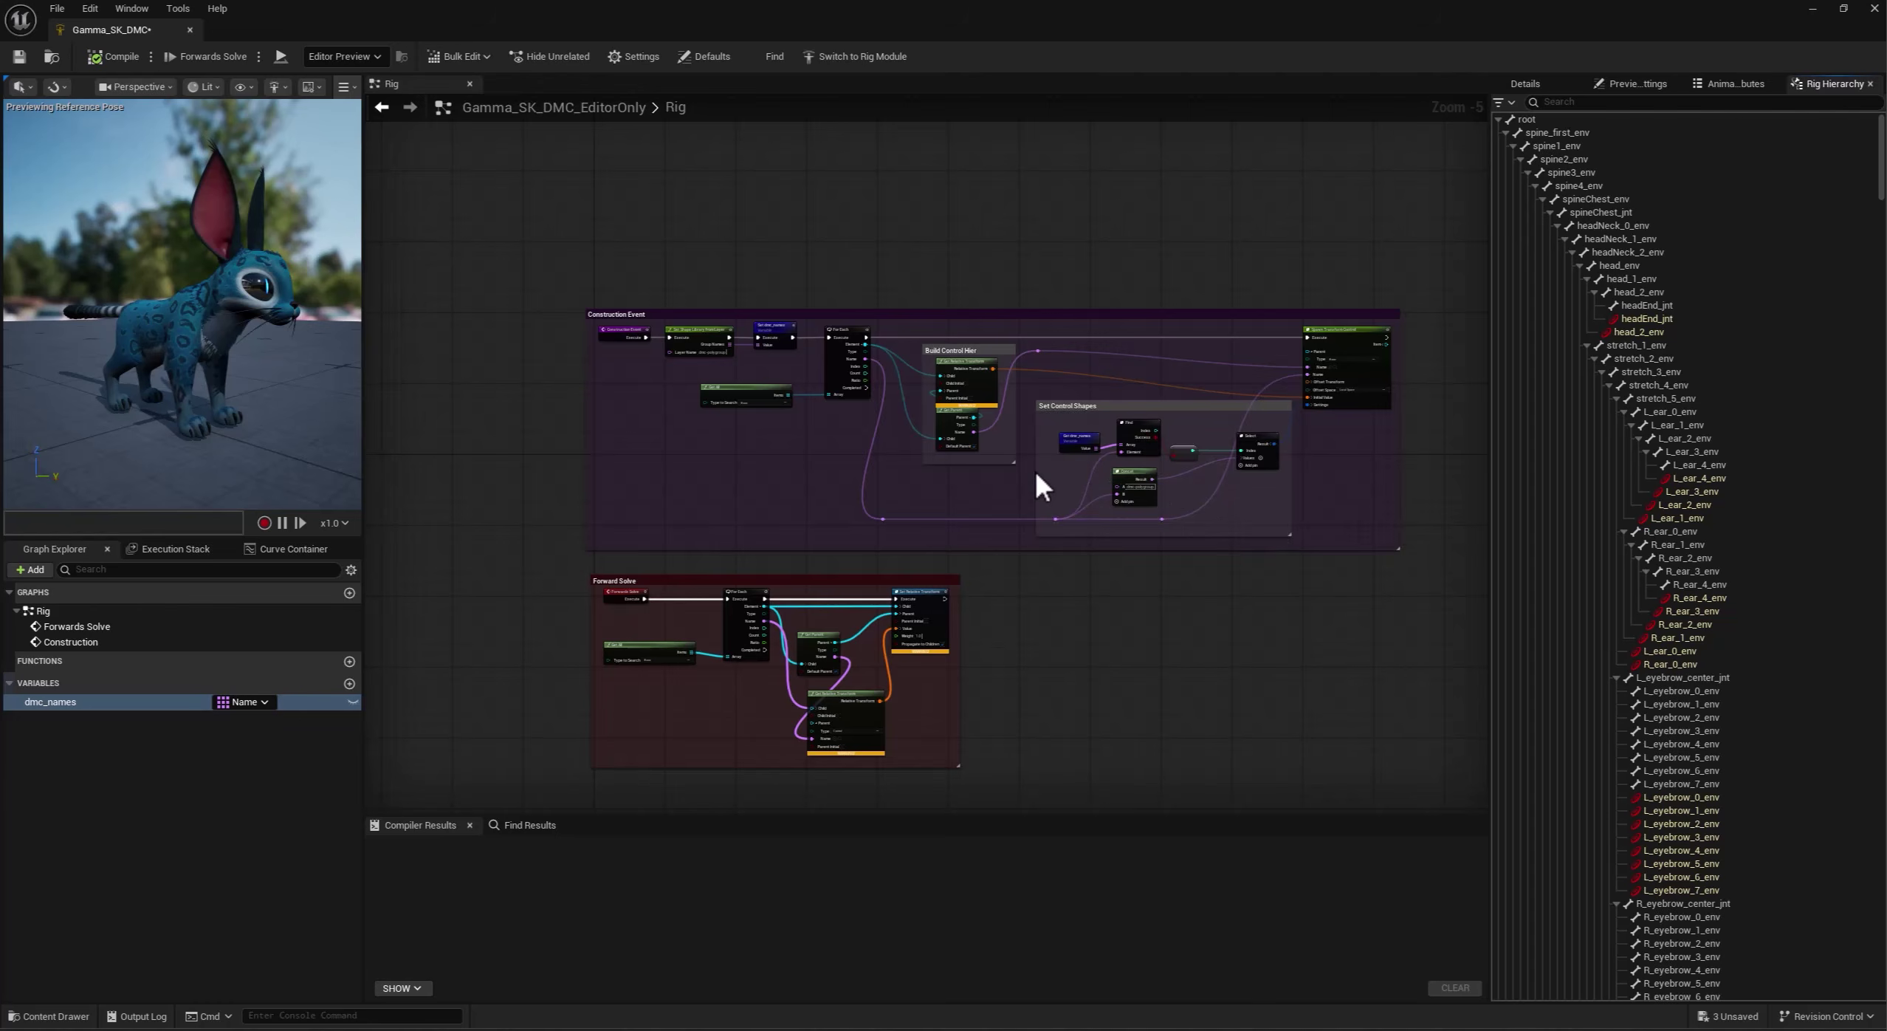
pyautogui.scroll(4, 1035, 471)
pyautogui.click(1194, 377)
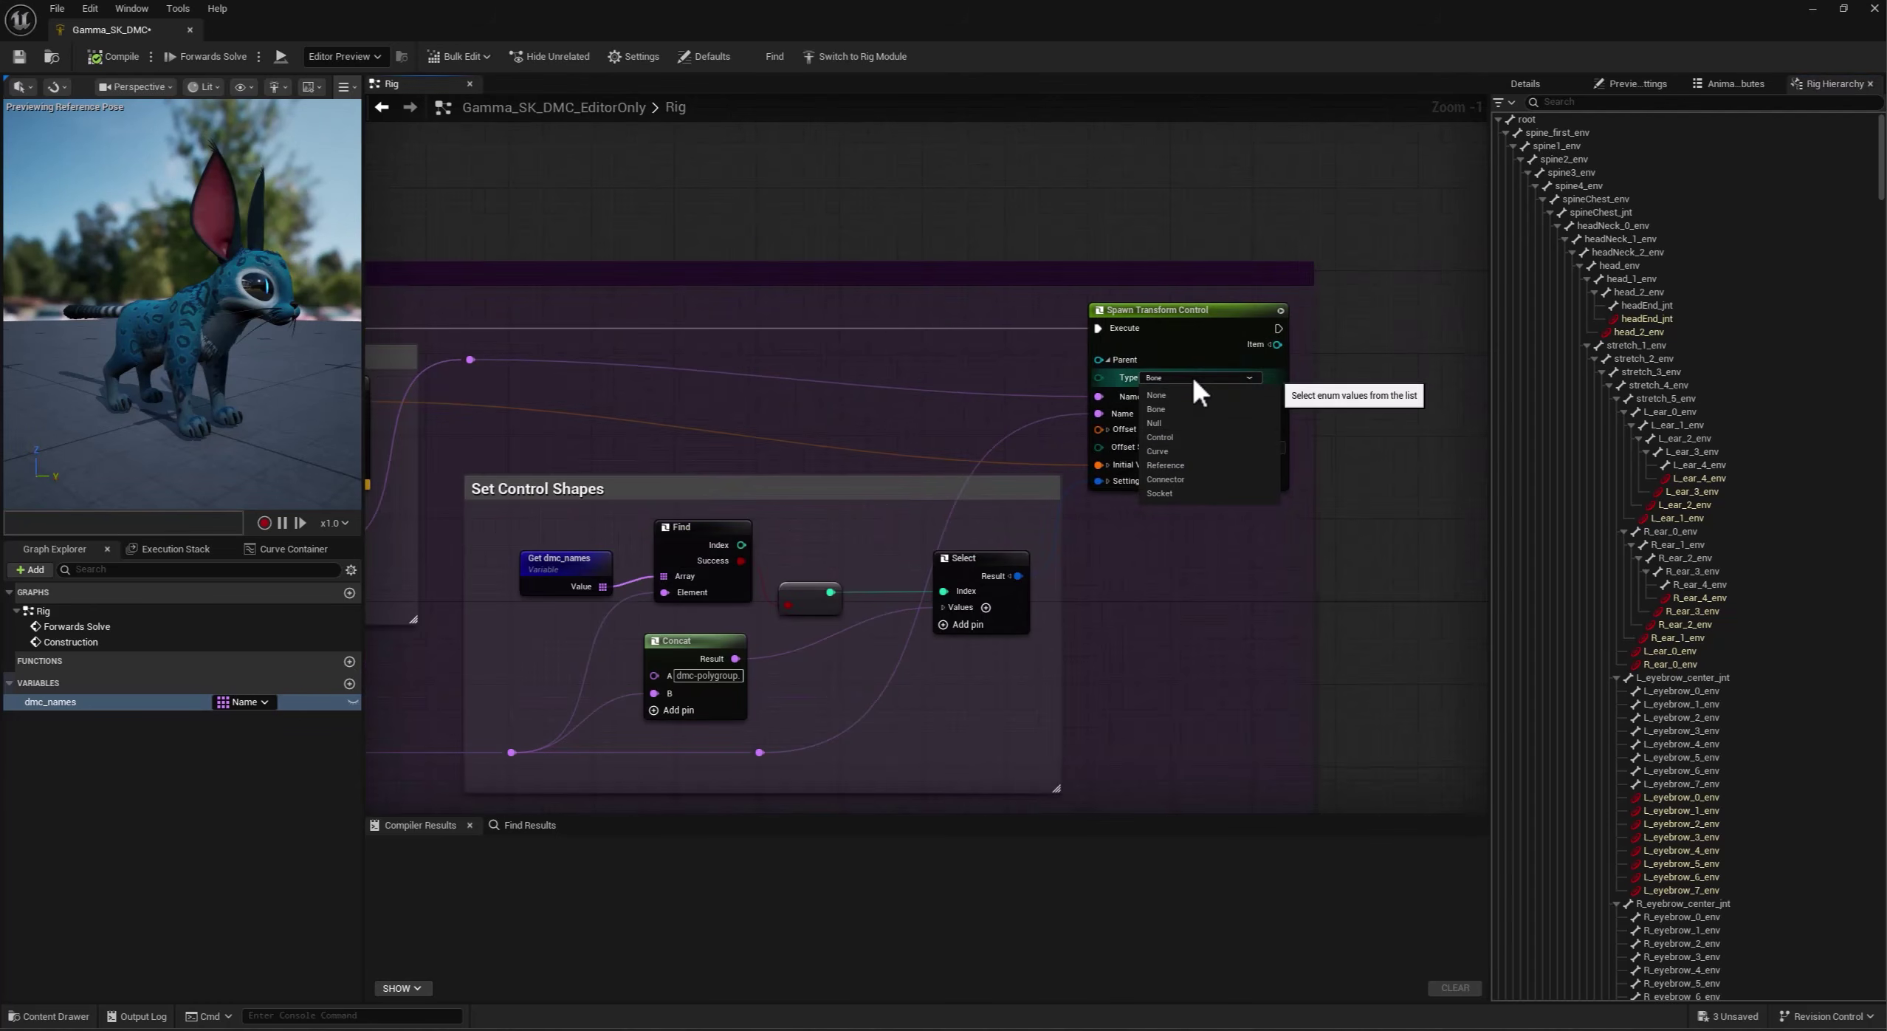
pyautogui.click(1179, 437)
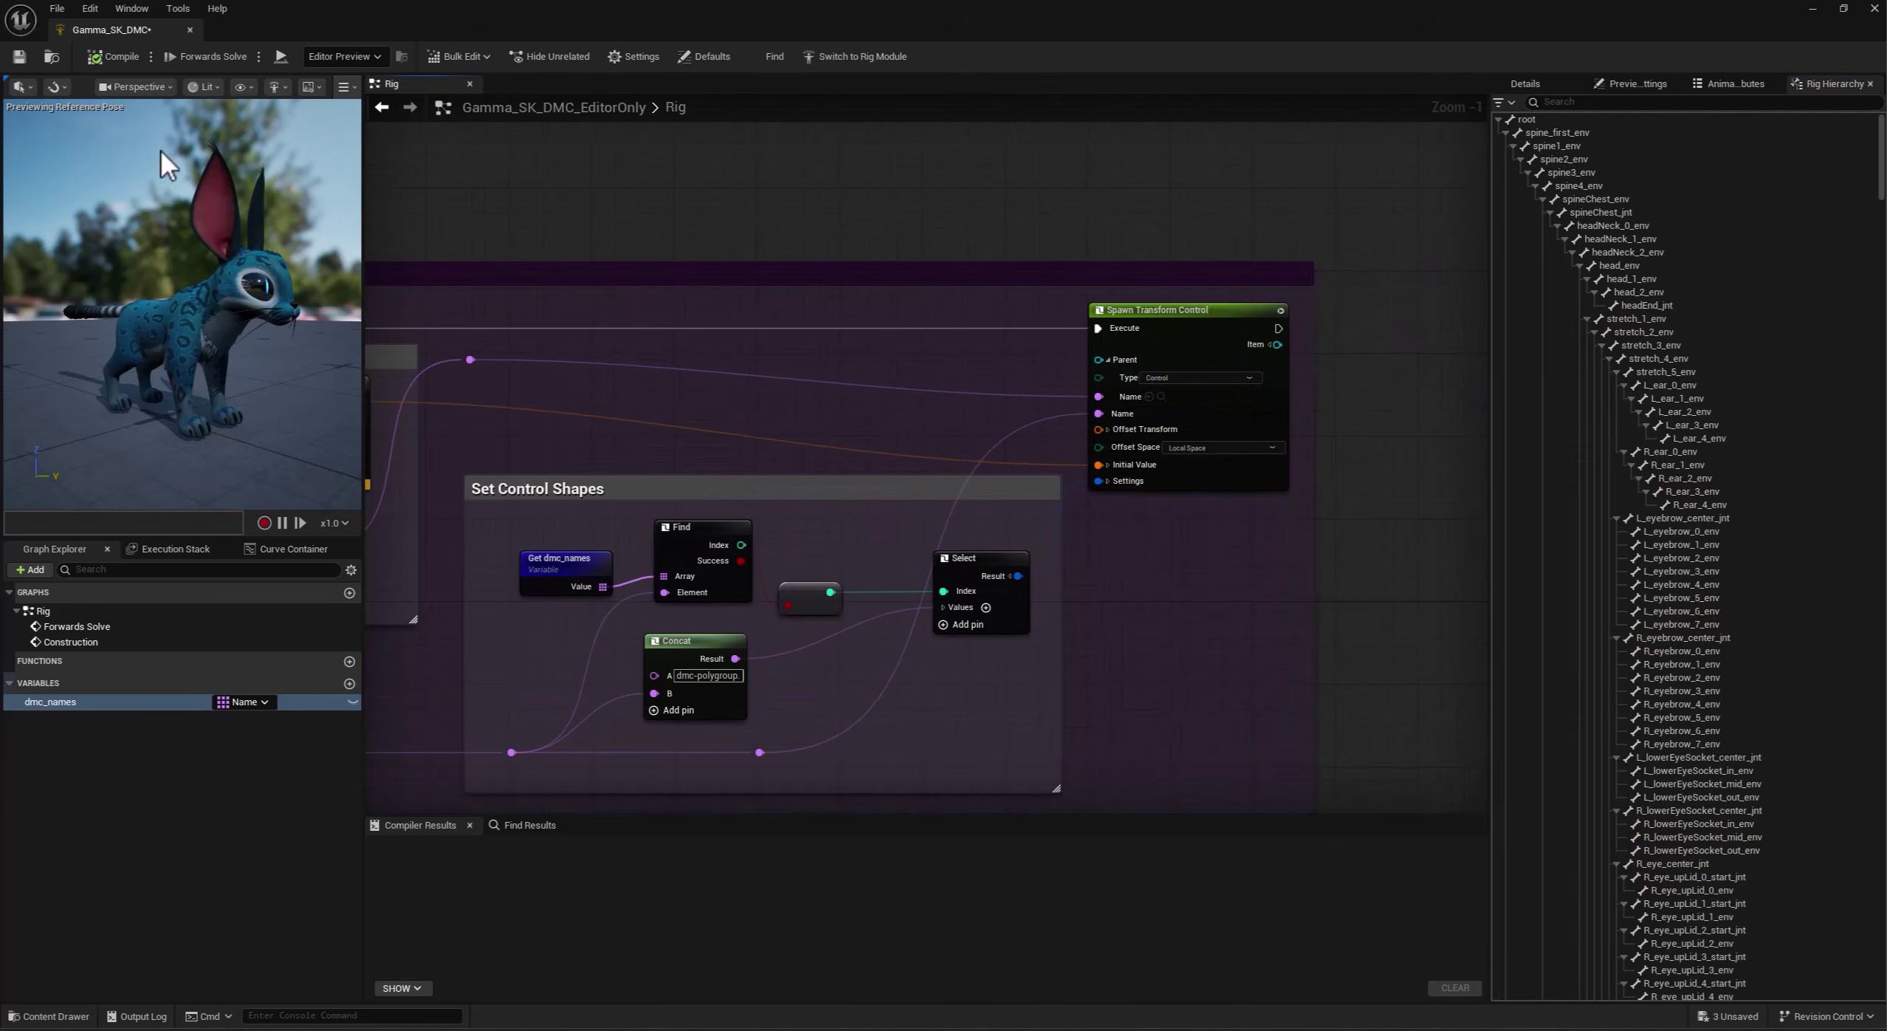
pyautogui.click(21, 59)
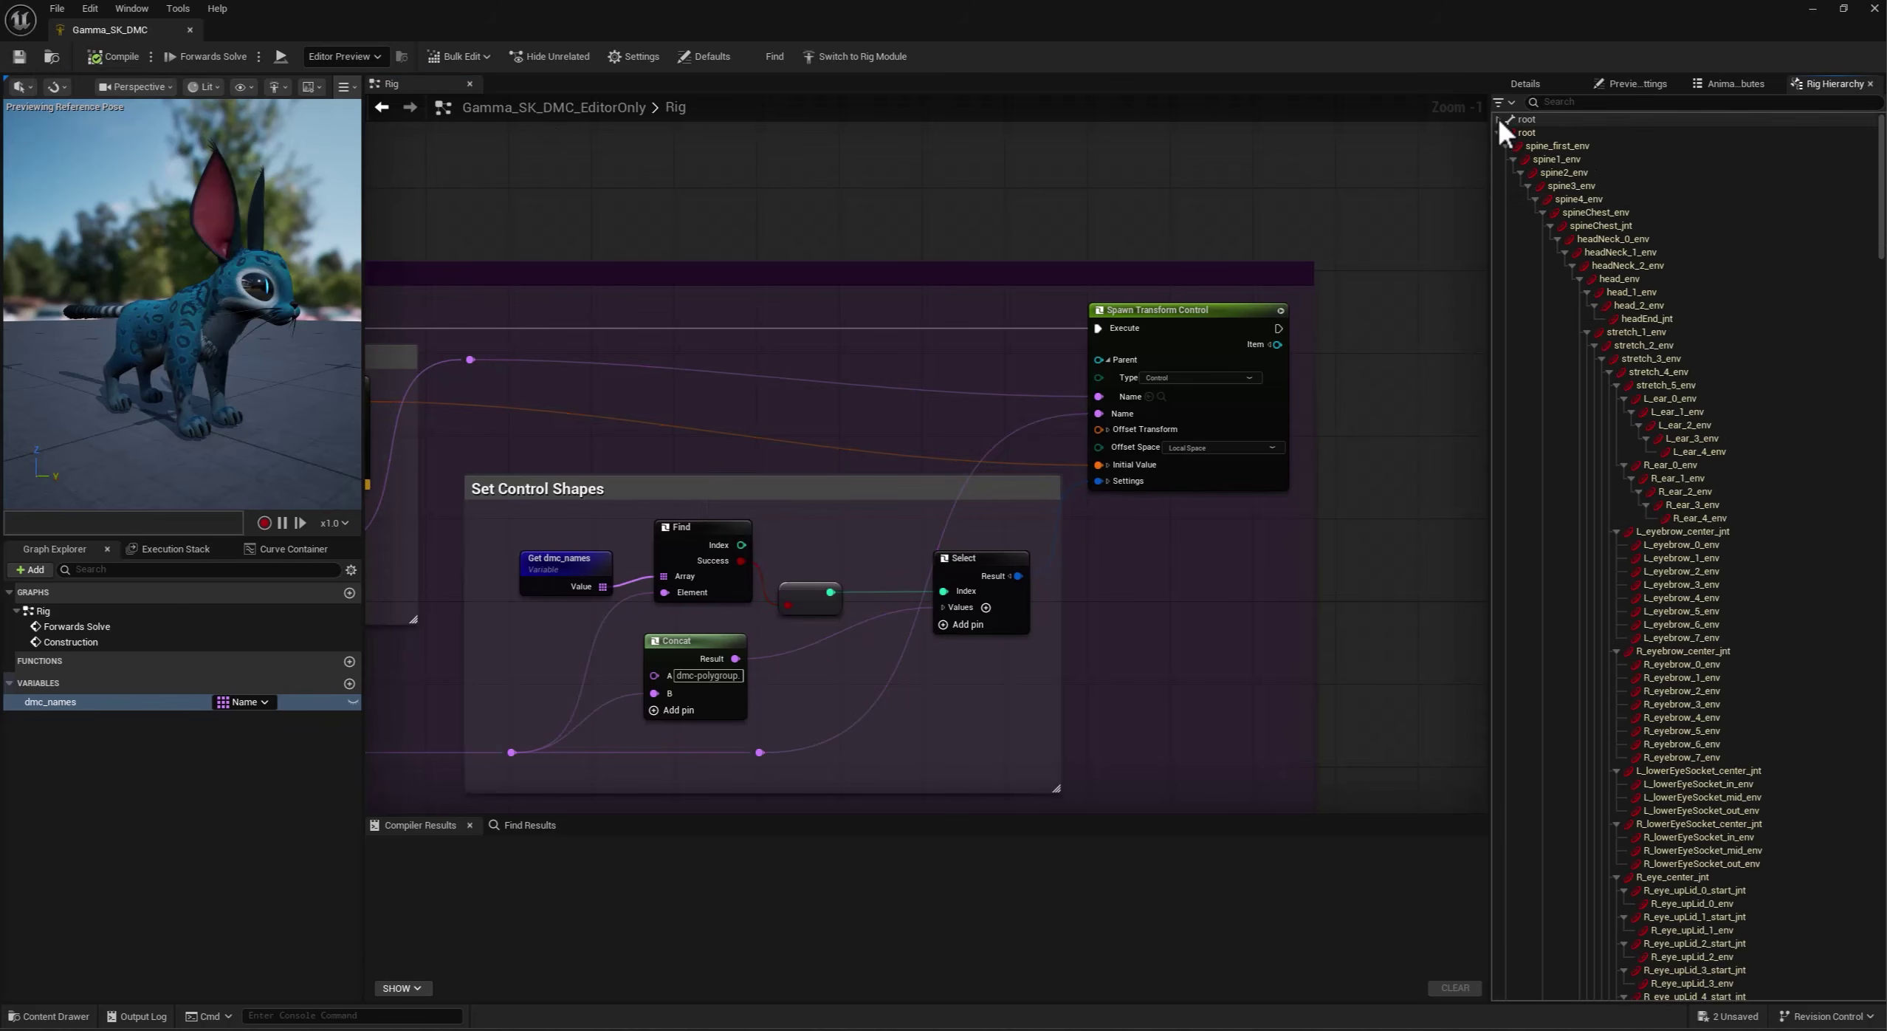
# Examine the nesting of the spawned controls in the Rig Hierarchy and collapse the control tree.
pyautogui.scroll(-10, 1600, 286)
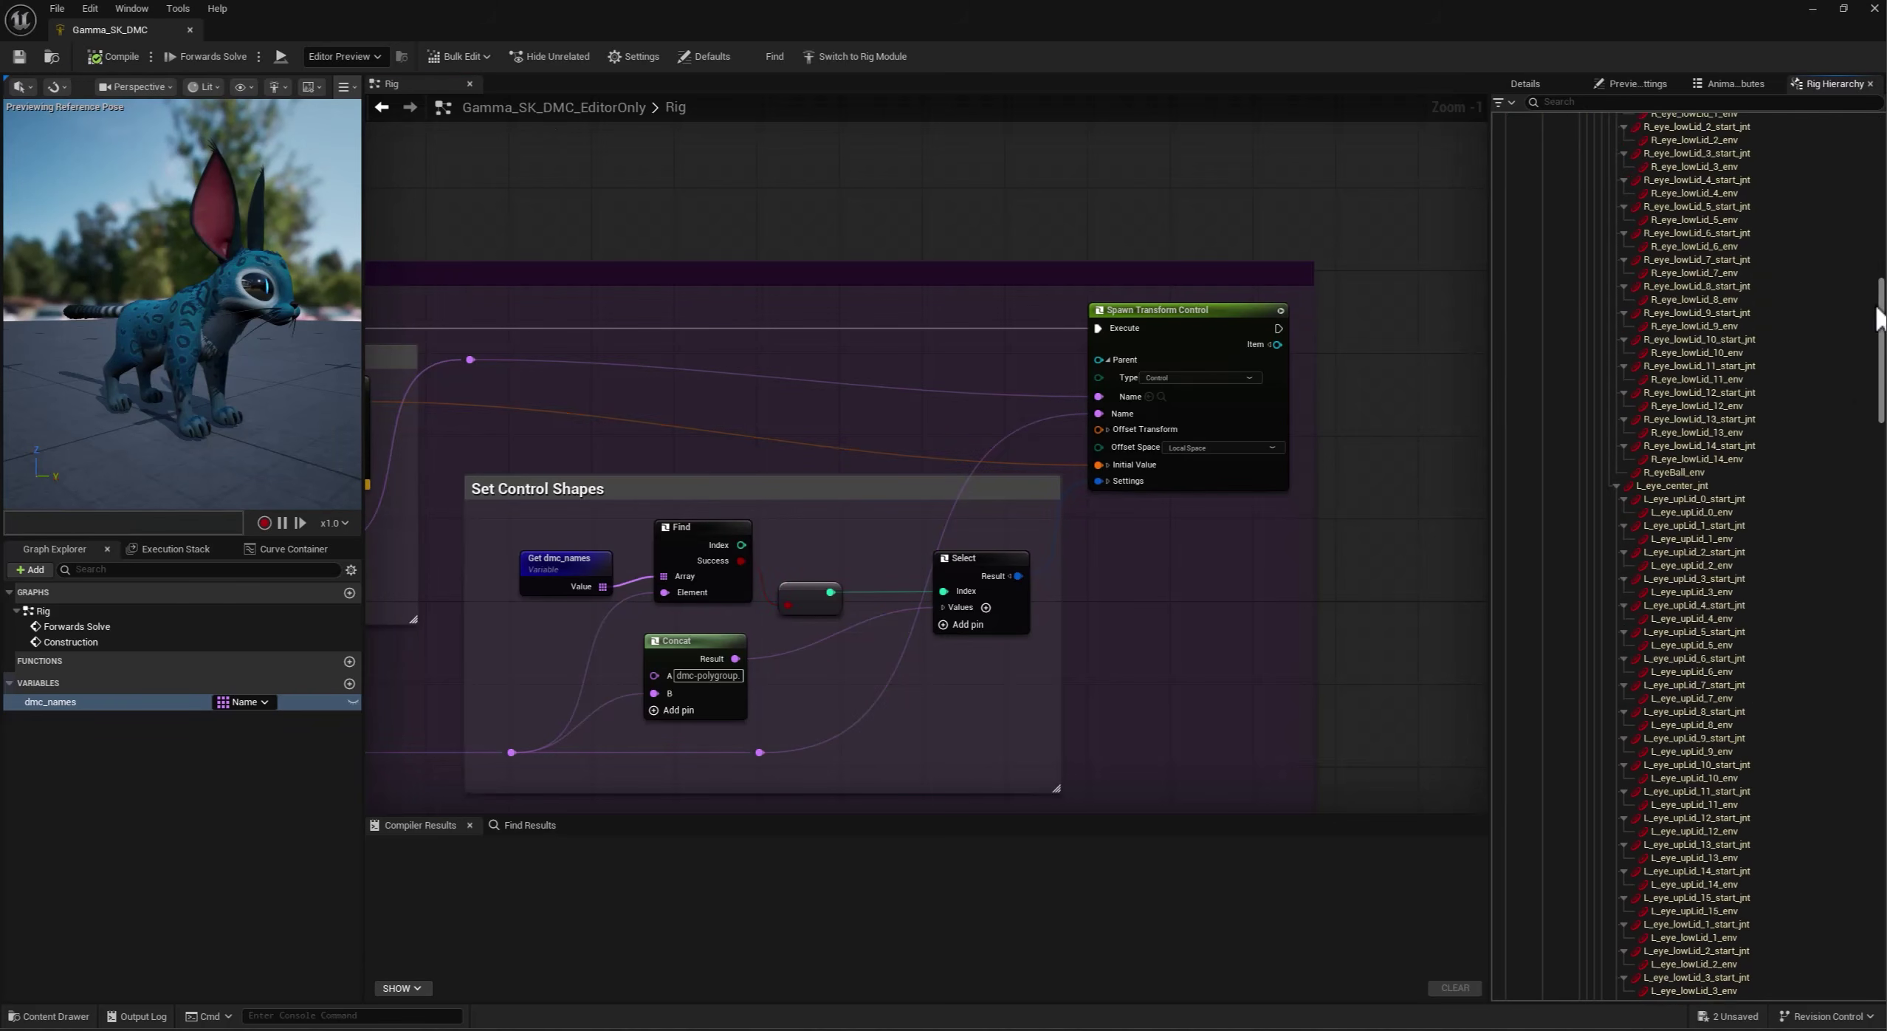
pyautogui.scroll(10, 1705, 197)
pyautogui.scroll(-5, 1538, 198)
pyautogui.scroll(5, 1757, 379)
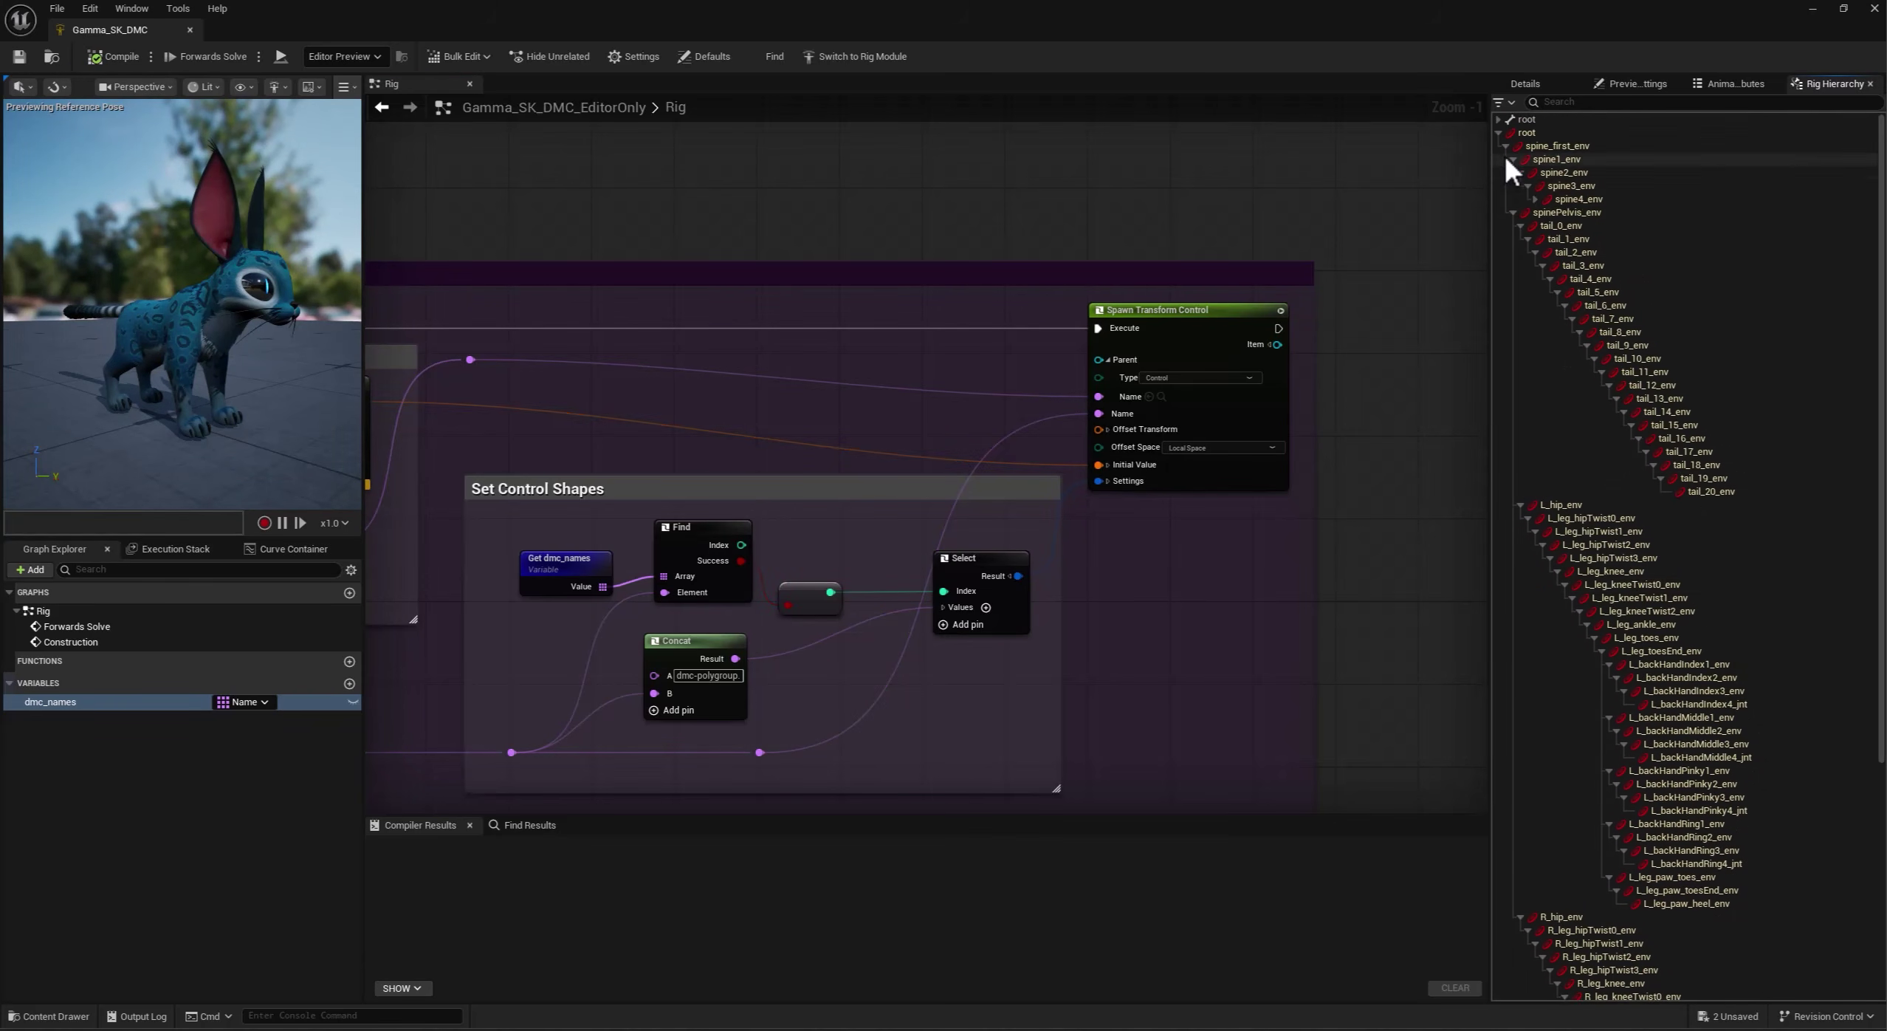
pyautogui.click(1504, 146)
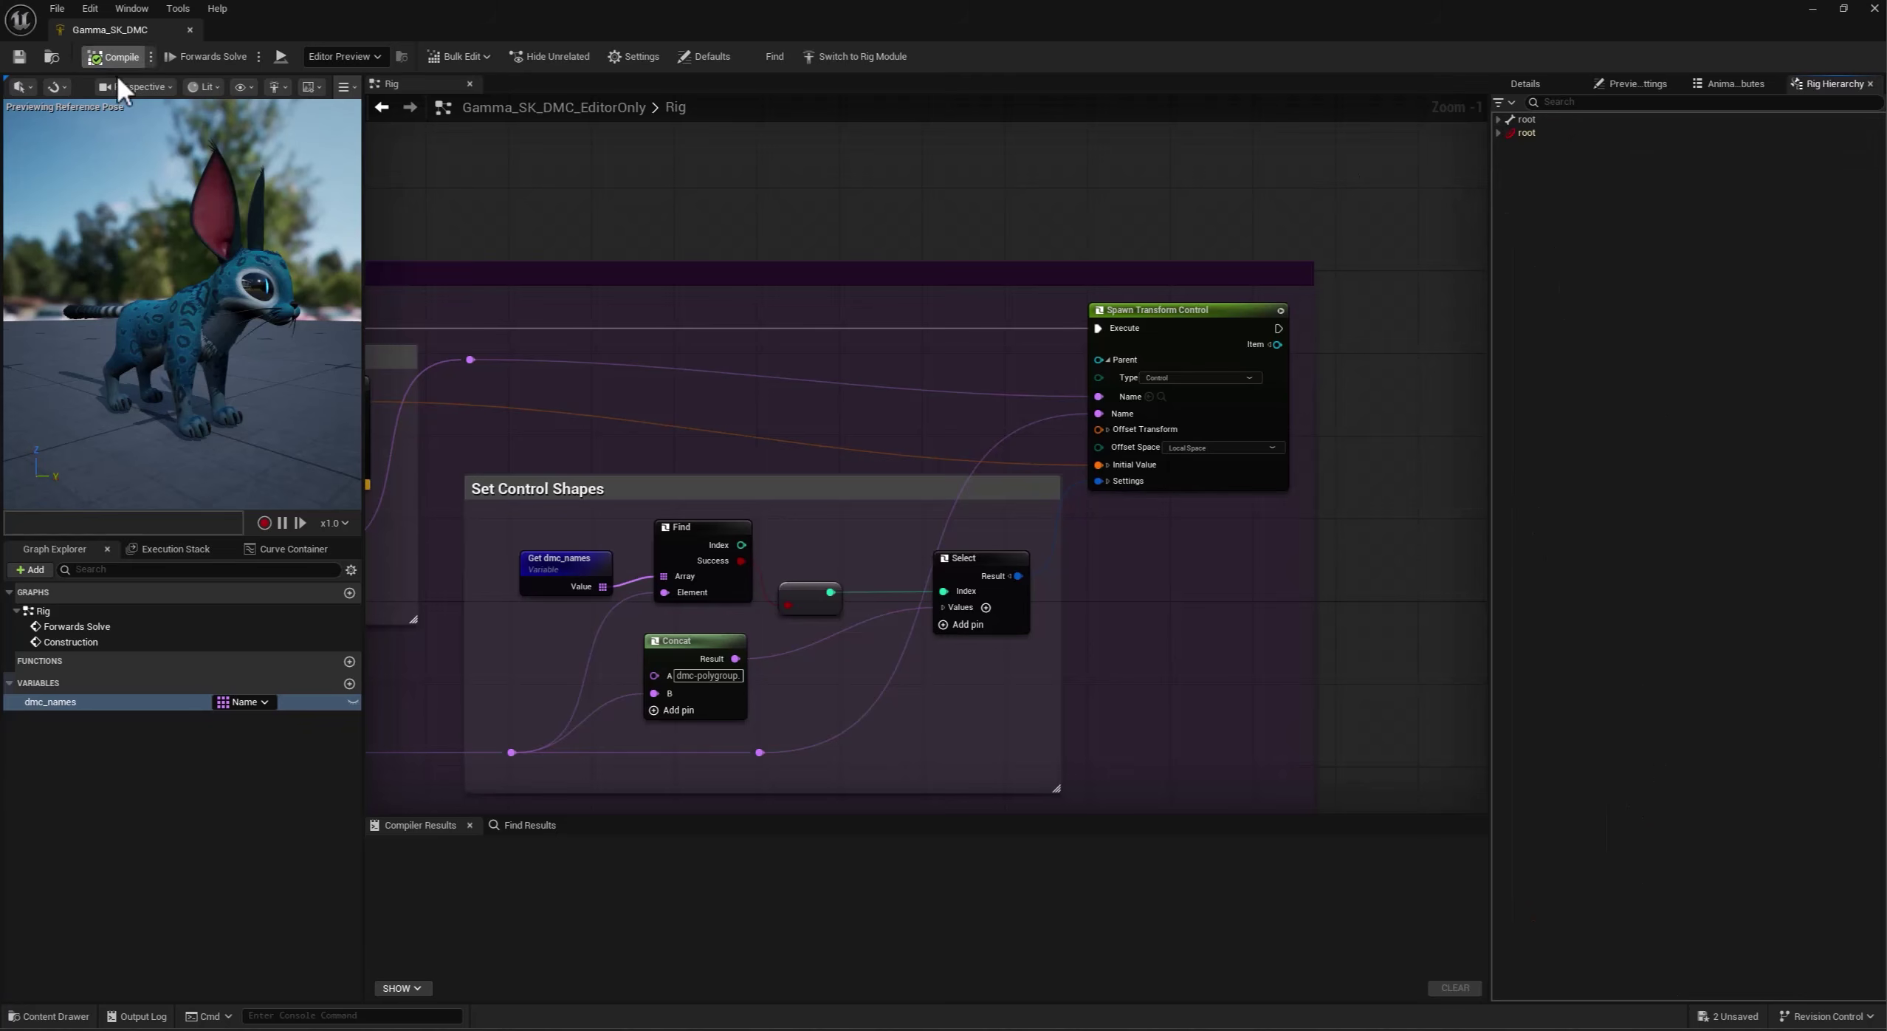
# Enlarge the preview viewport, test the right eyeball and right ear mesh controls on the character, and recompile the rig.
pyautogui.moveTo(364, 418); pyautogui.dragTo(691, 450)
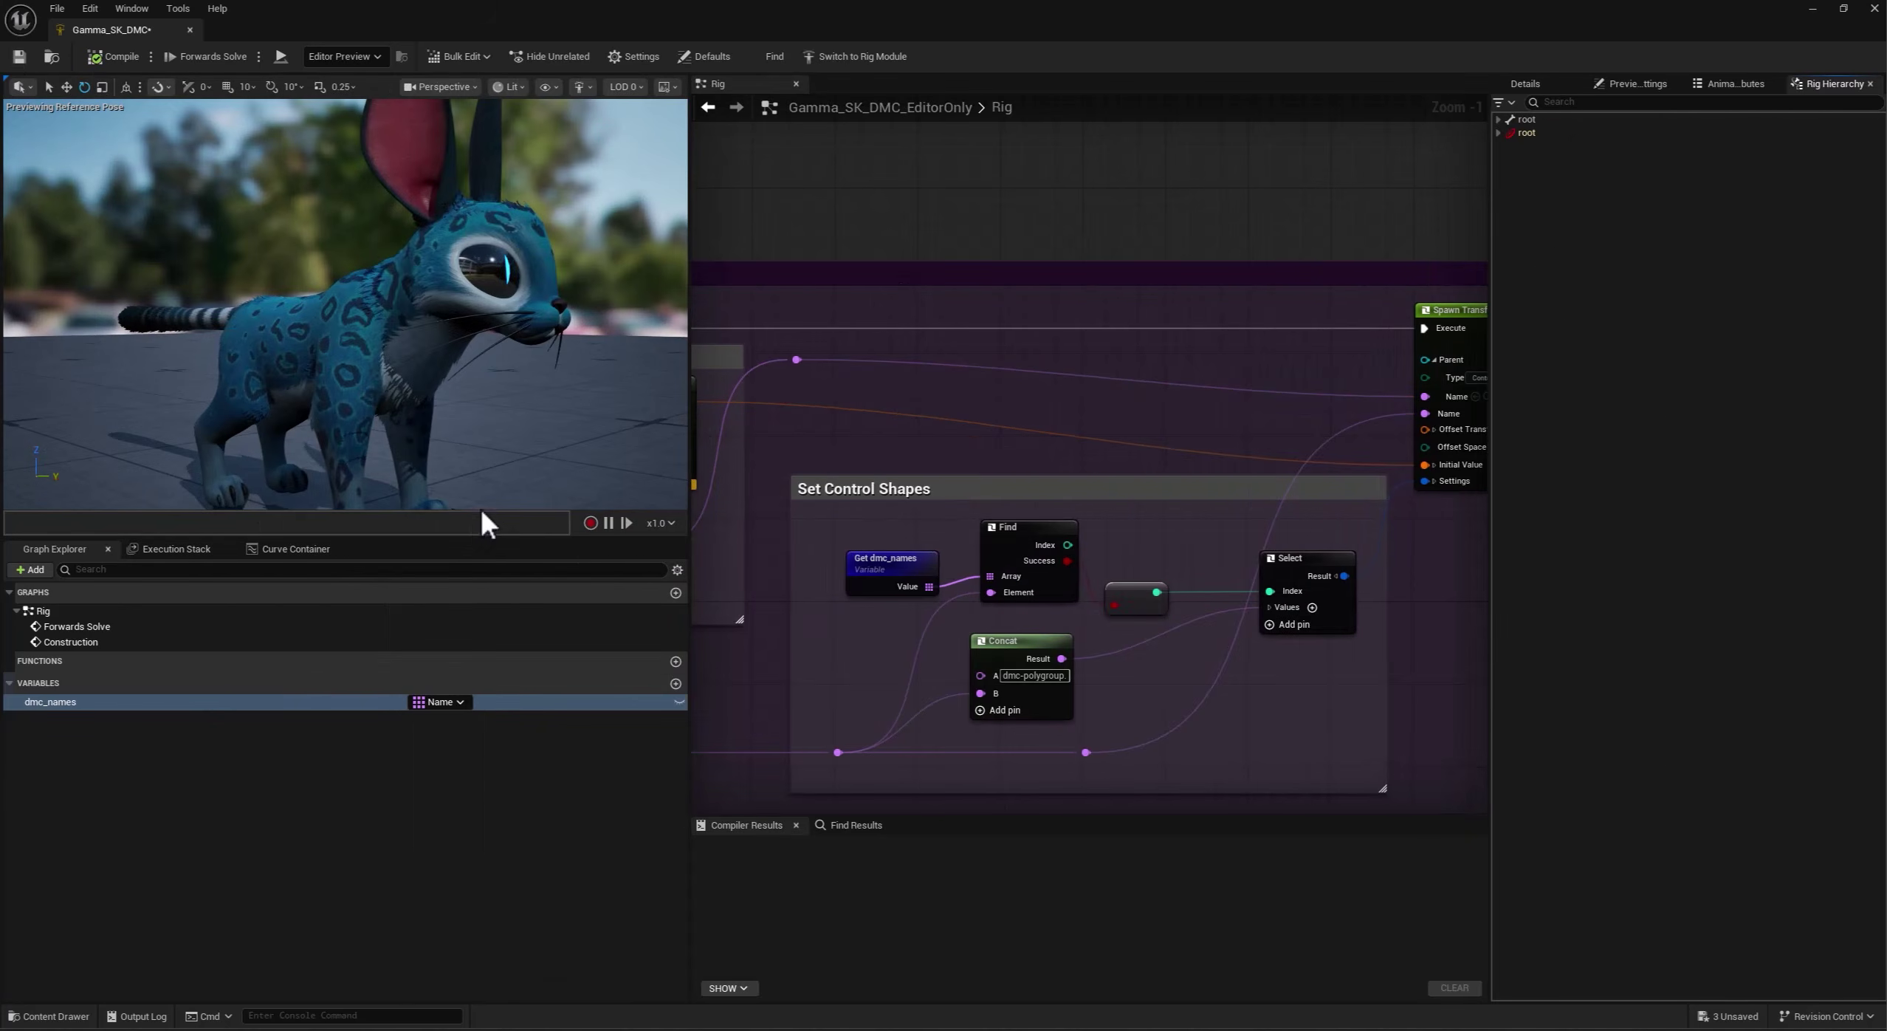
pyautogui.scroll(-4, 487, 271)
pyautogui.moveTo(441, 331); pyautogui.dragTo(441, 258, button='middle')
pyautogui.scroll(5, 487, 355)
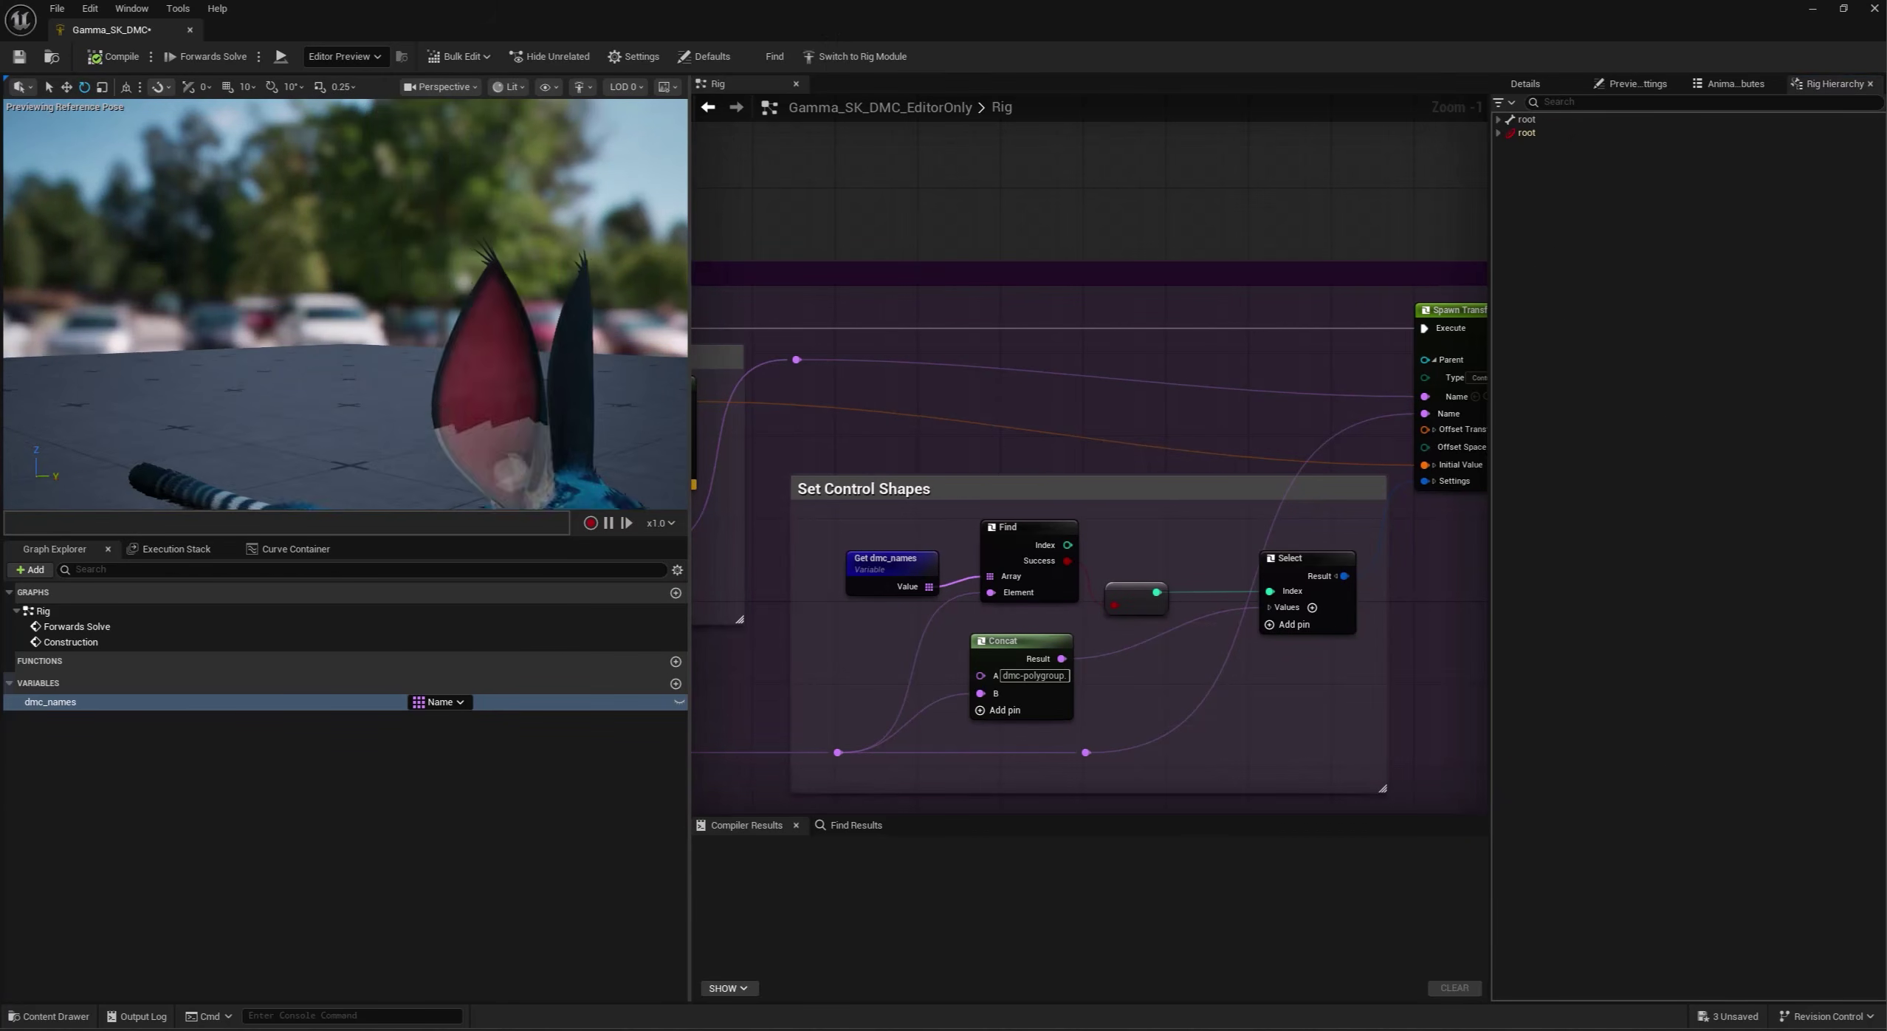
pyautogui.click(488, 365)
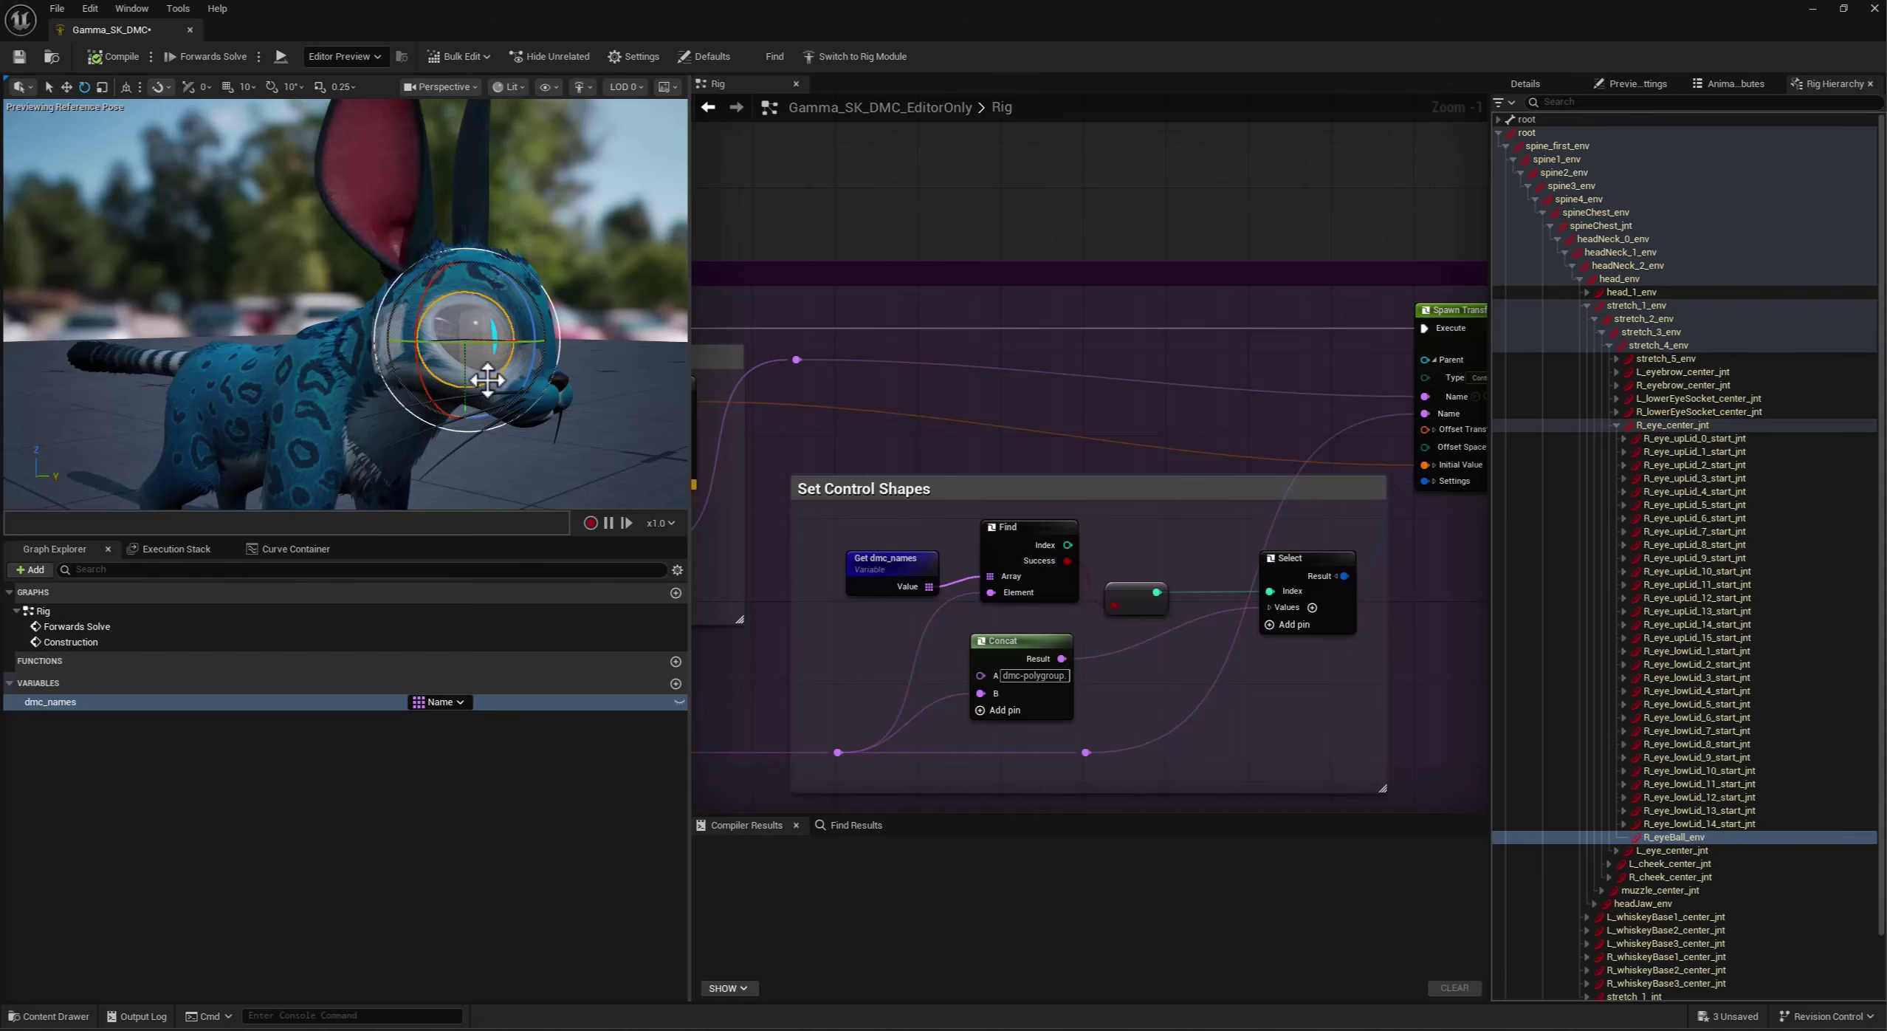
pyautogui.click(393, 184)
pyautogui.keyDown('alt'); pyautogui.moveTo(392, 183); pyautogui.dragTo(310, 188); pyautogui.keyUp('alt')
pyautogui.click(114, 62)
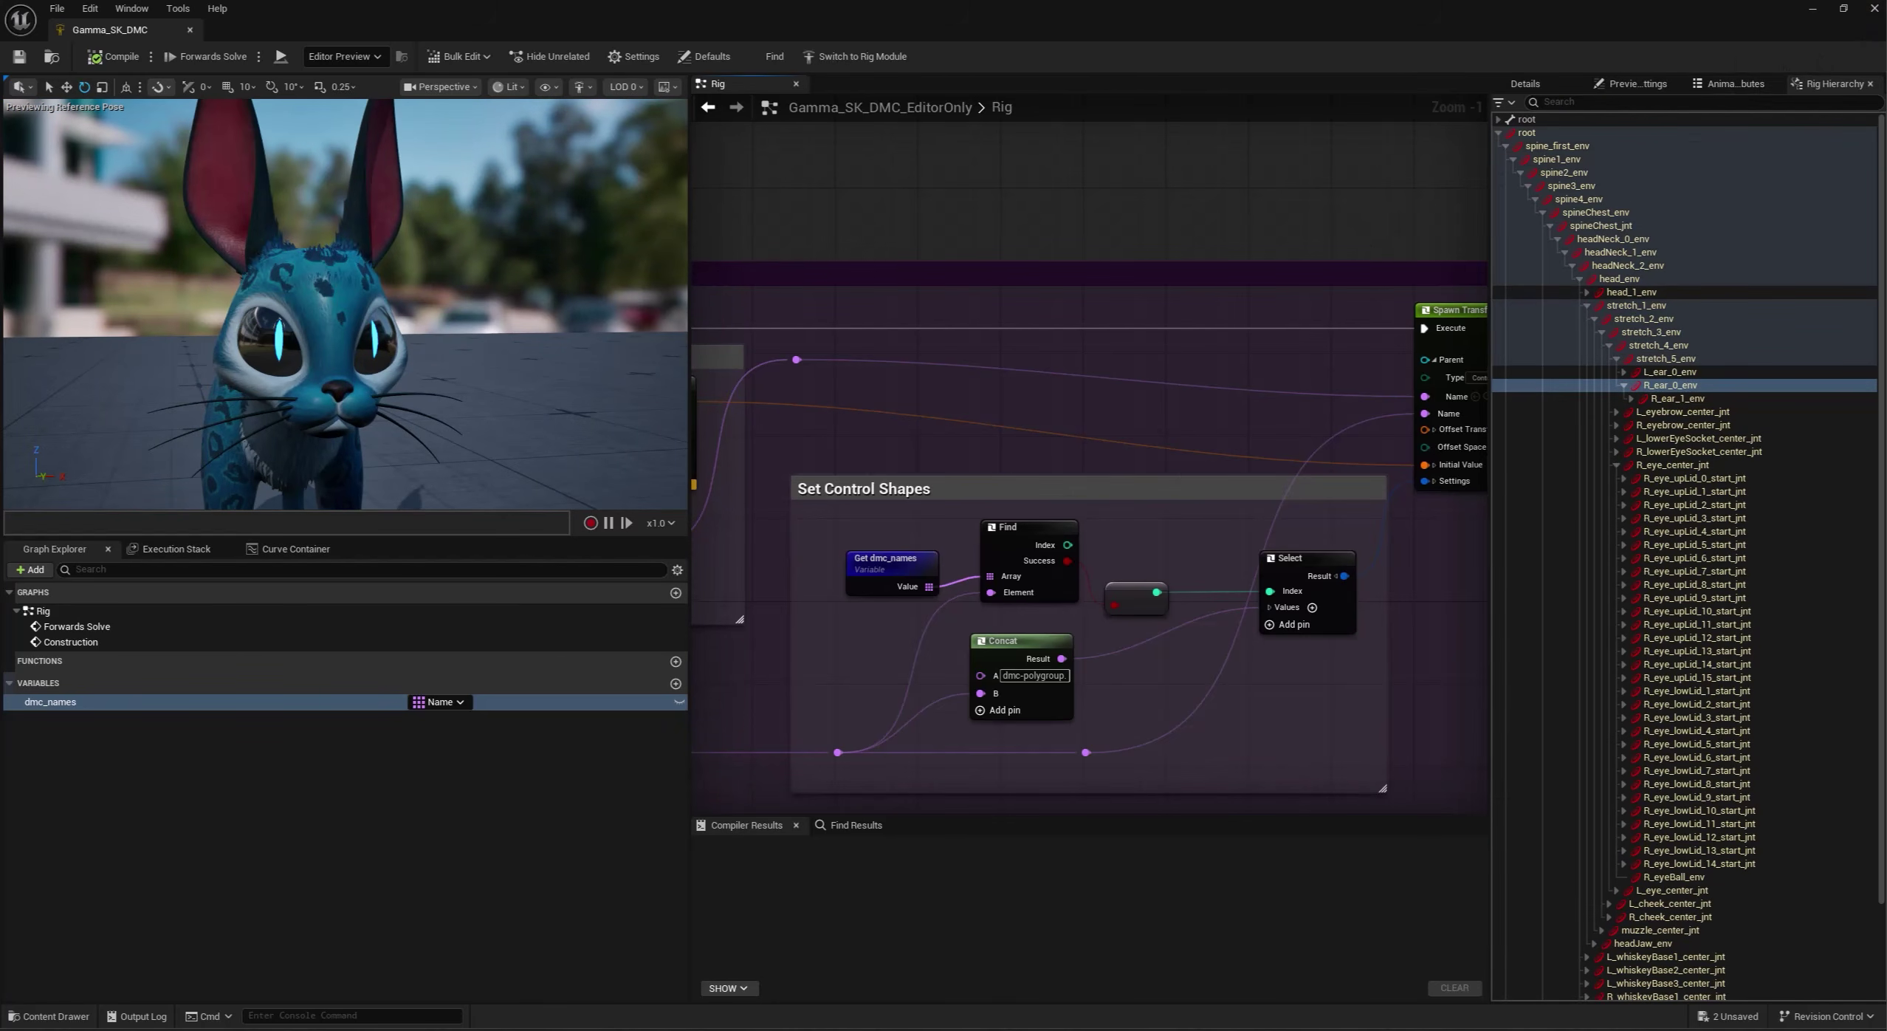
# Close the rig editor, place Gamma_SK_DMC from the Rigs folder into the level, and close the Anim Outliner and Anim Details.
pyautogui.click(1880, 11)
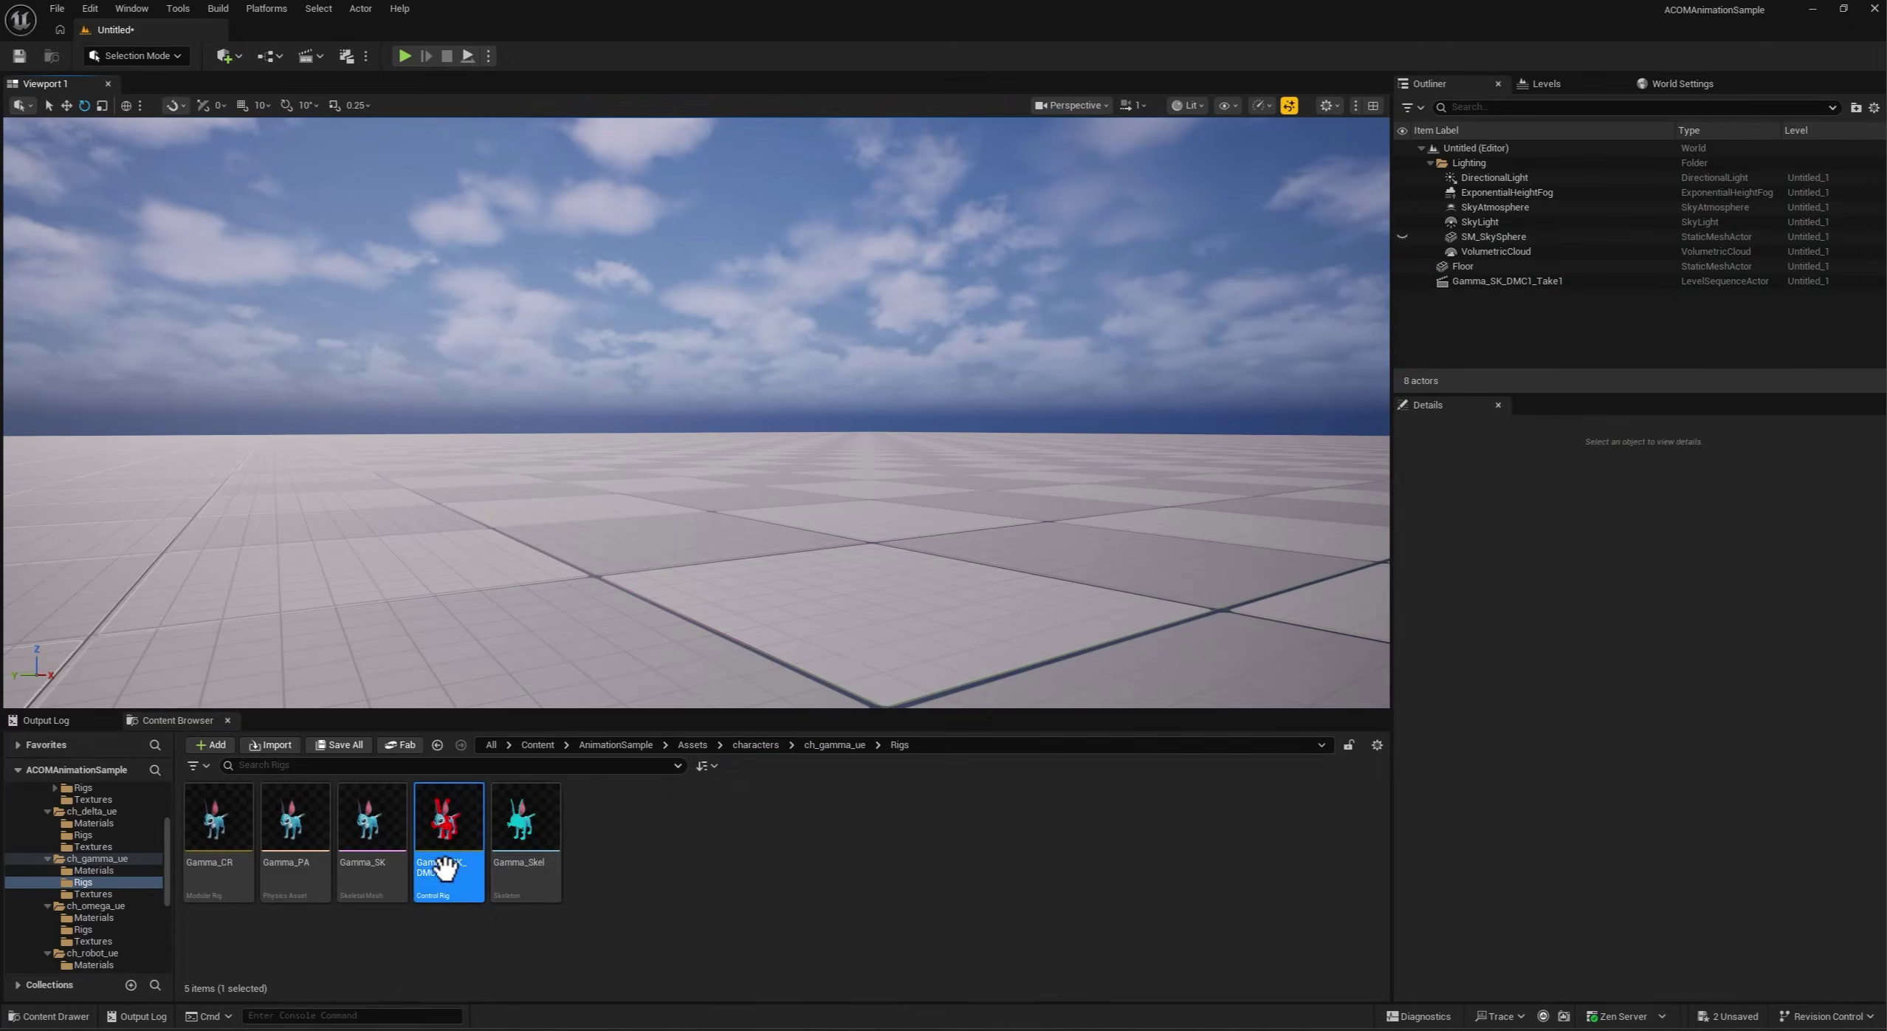
pyautogui.moveTo(445, 867); pyautogui.dragTo(758, 578)
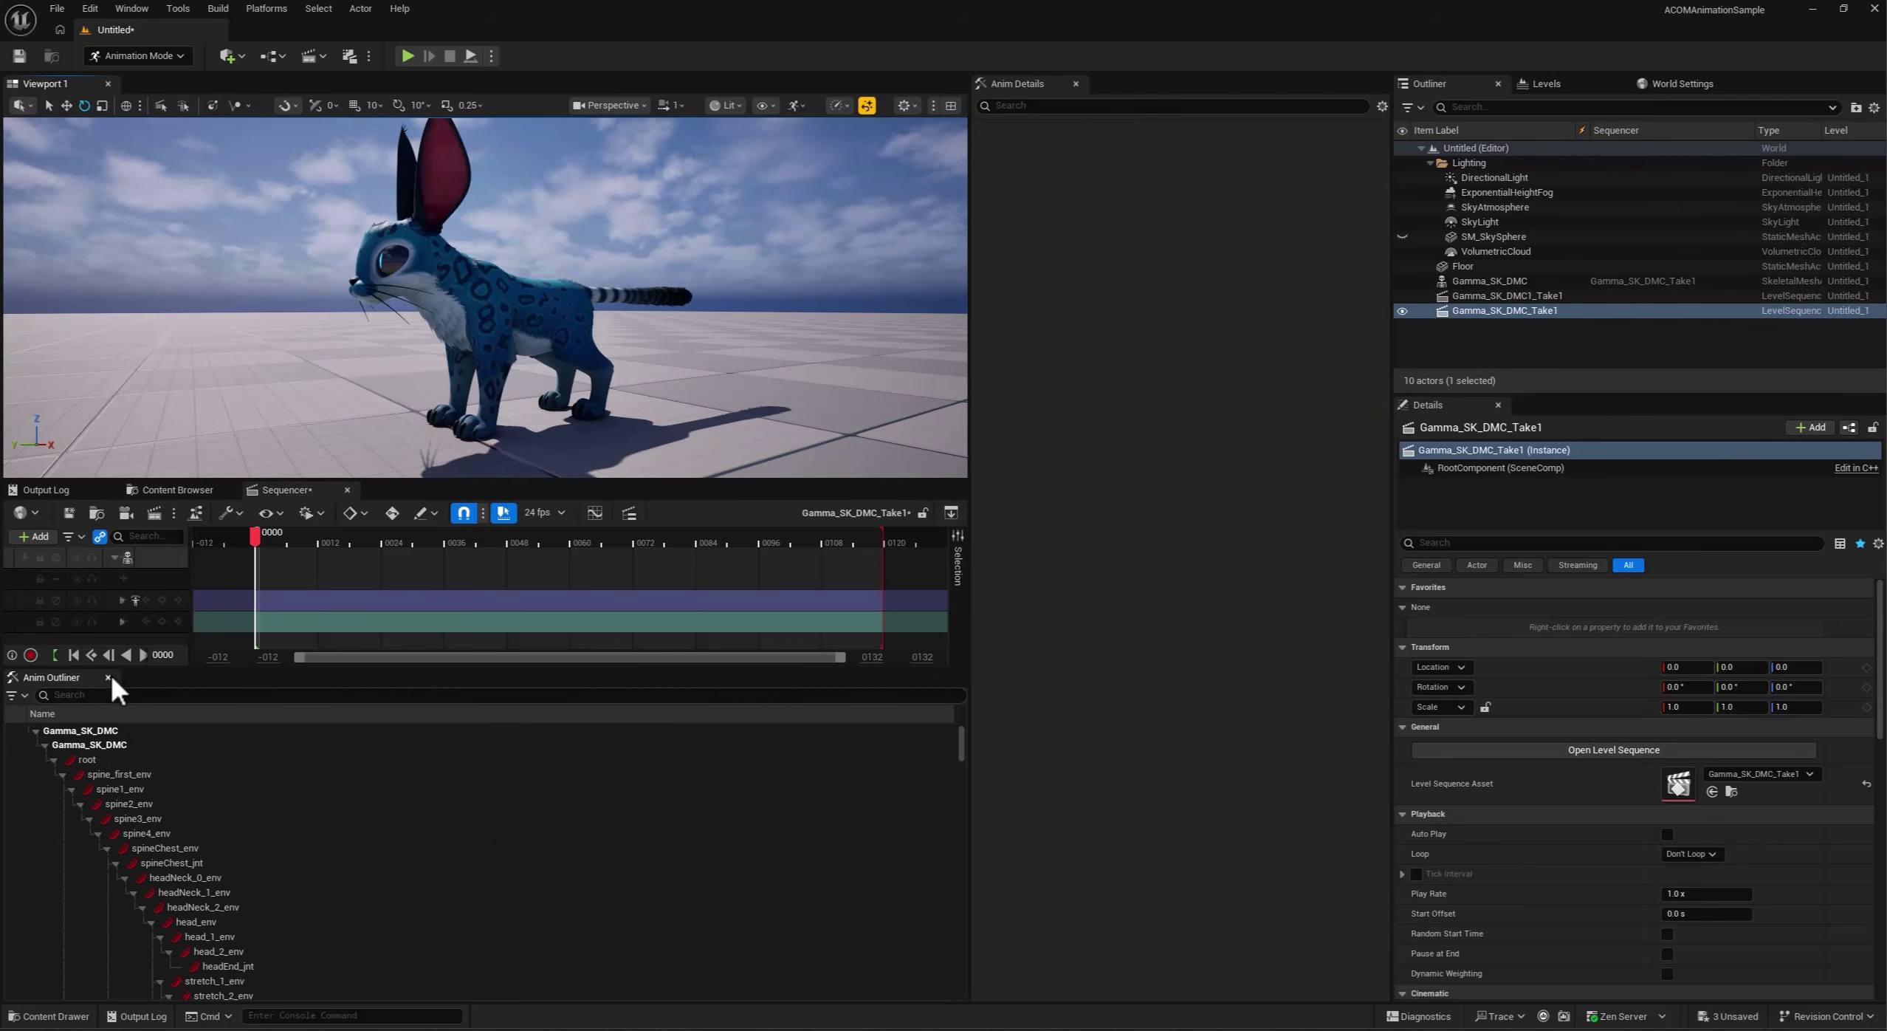
pyautogui.click(108, 677)
pyautogui.click(1076, 83)
# Select the tail's mesh controls together and rotate them to curl the tail upward.
pyautogui.scroll(6, 694, 406)
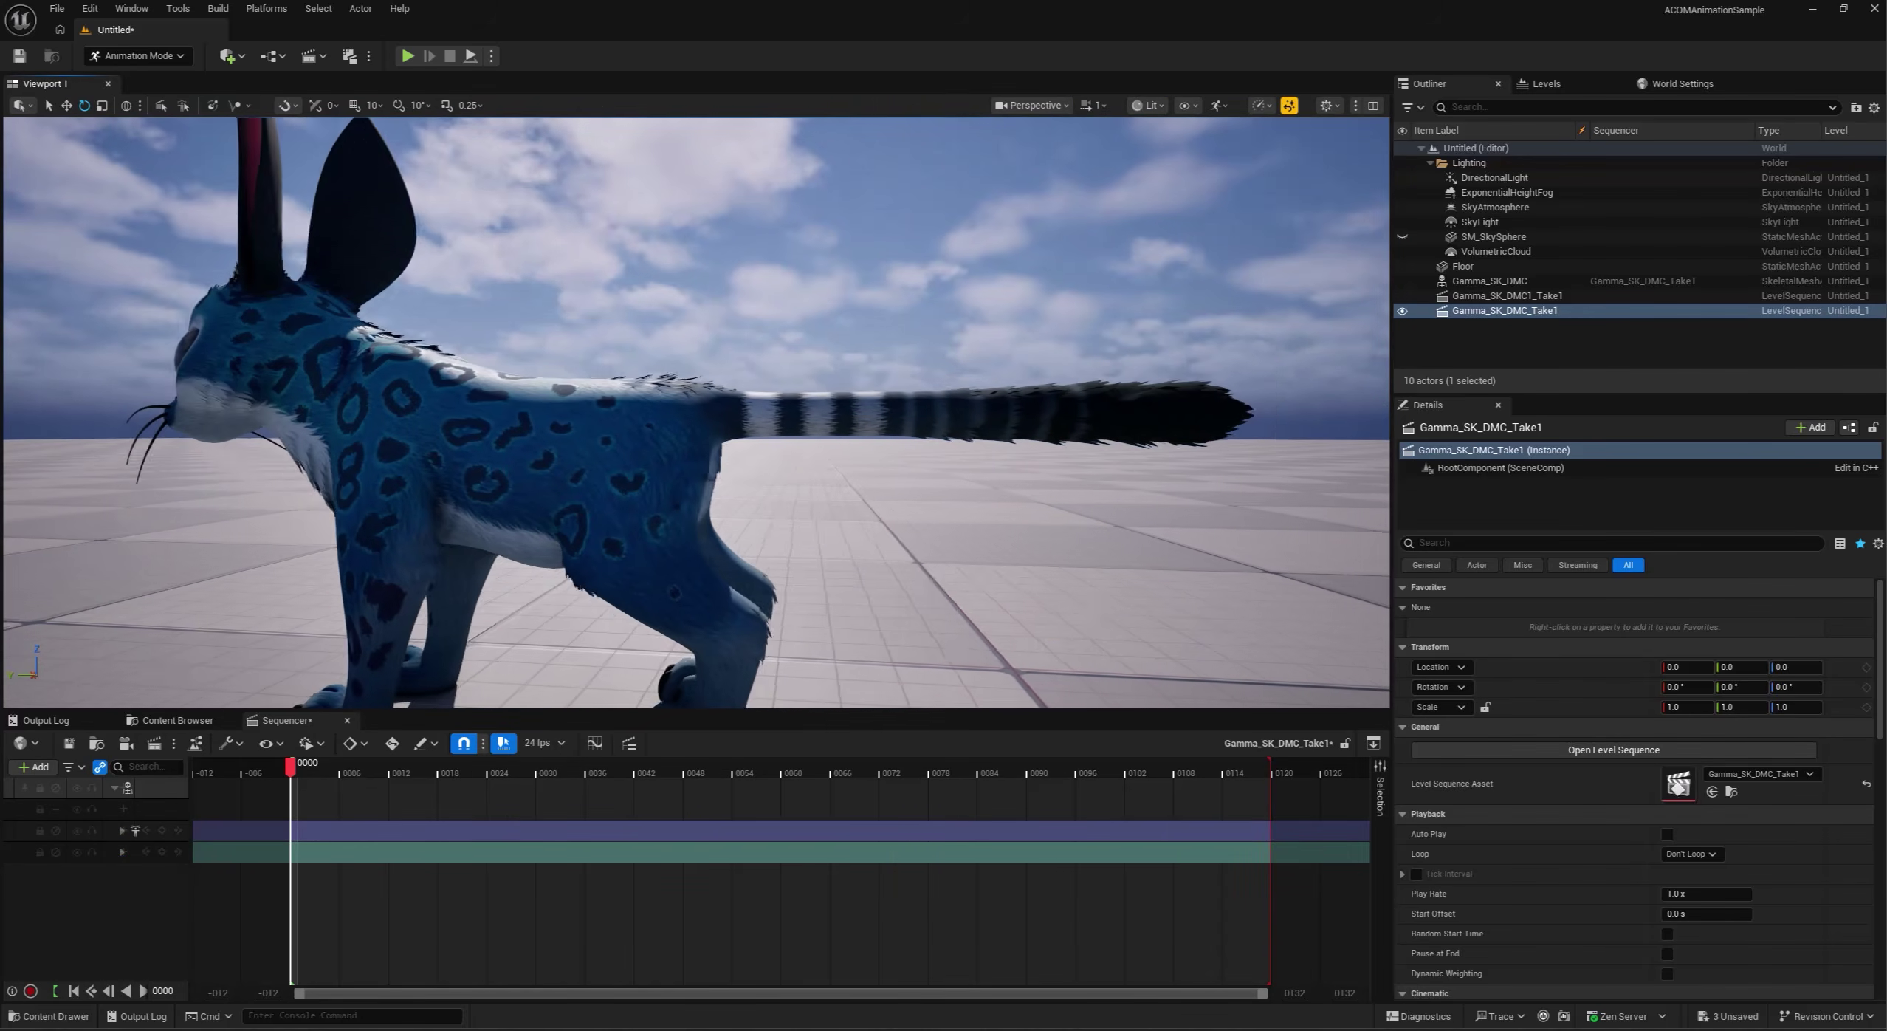
pyautogui.keyDown('ctrl'); pyautogui.keyDown('alt'); pyautogui.moveTo(1382, 328); pyautogui.dragTo(737, 497); pyautogui.keyUp('alt'); pyautogui.keyUp('ctrl')
pyautogui.moveTo(821, 316); pyautogui.dragTo(801, 442)
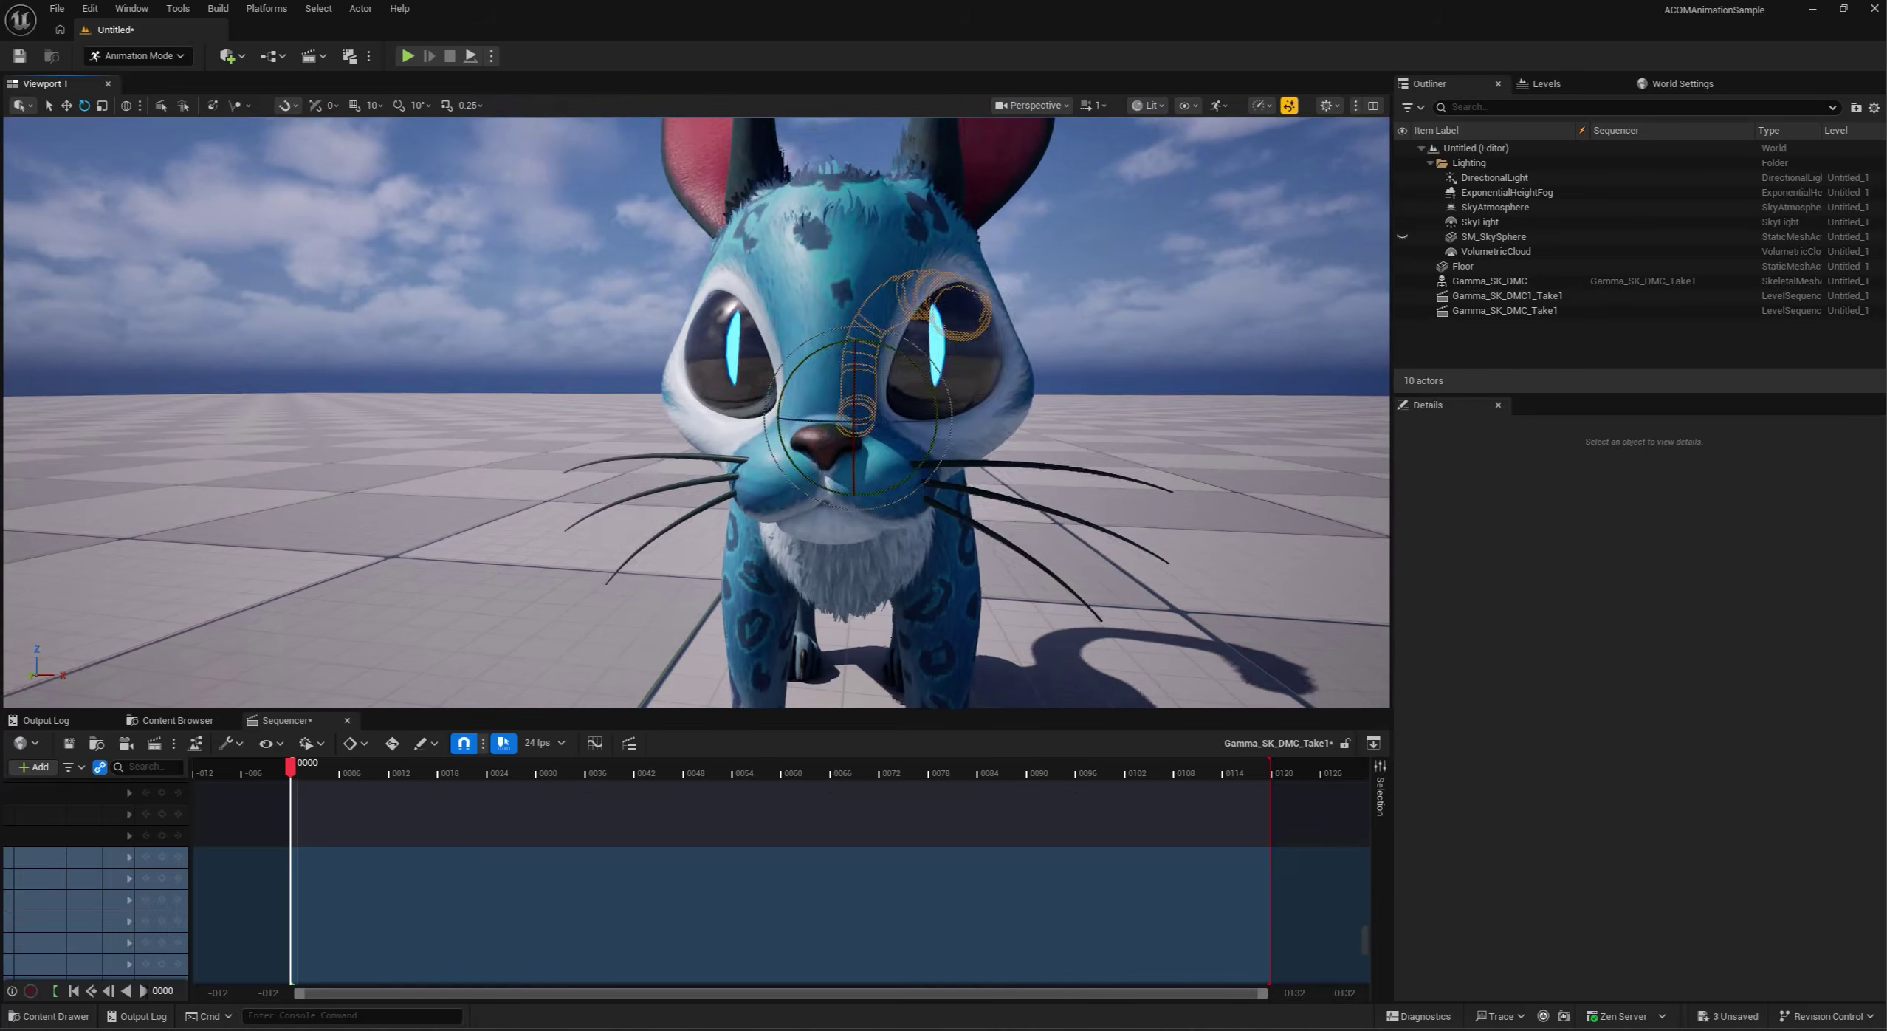
# Pose the character's eyes and turn its head using the eyeball, cheek and neck mesh controls.
pyautogui.click(942, 378)
pyautogui.click(775, 359)
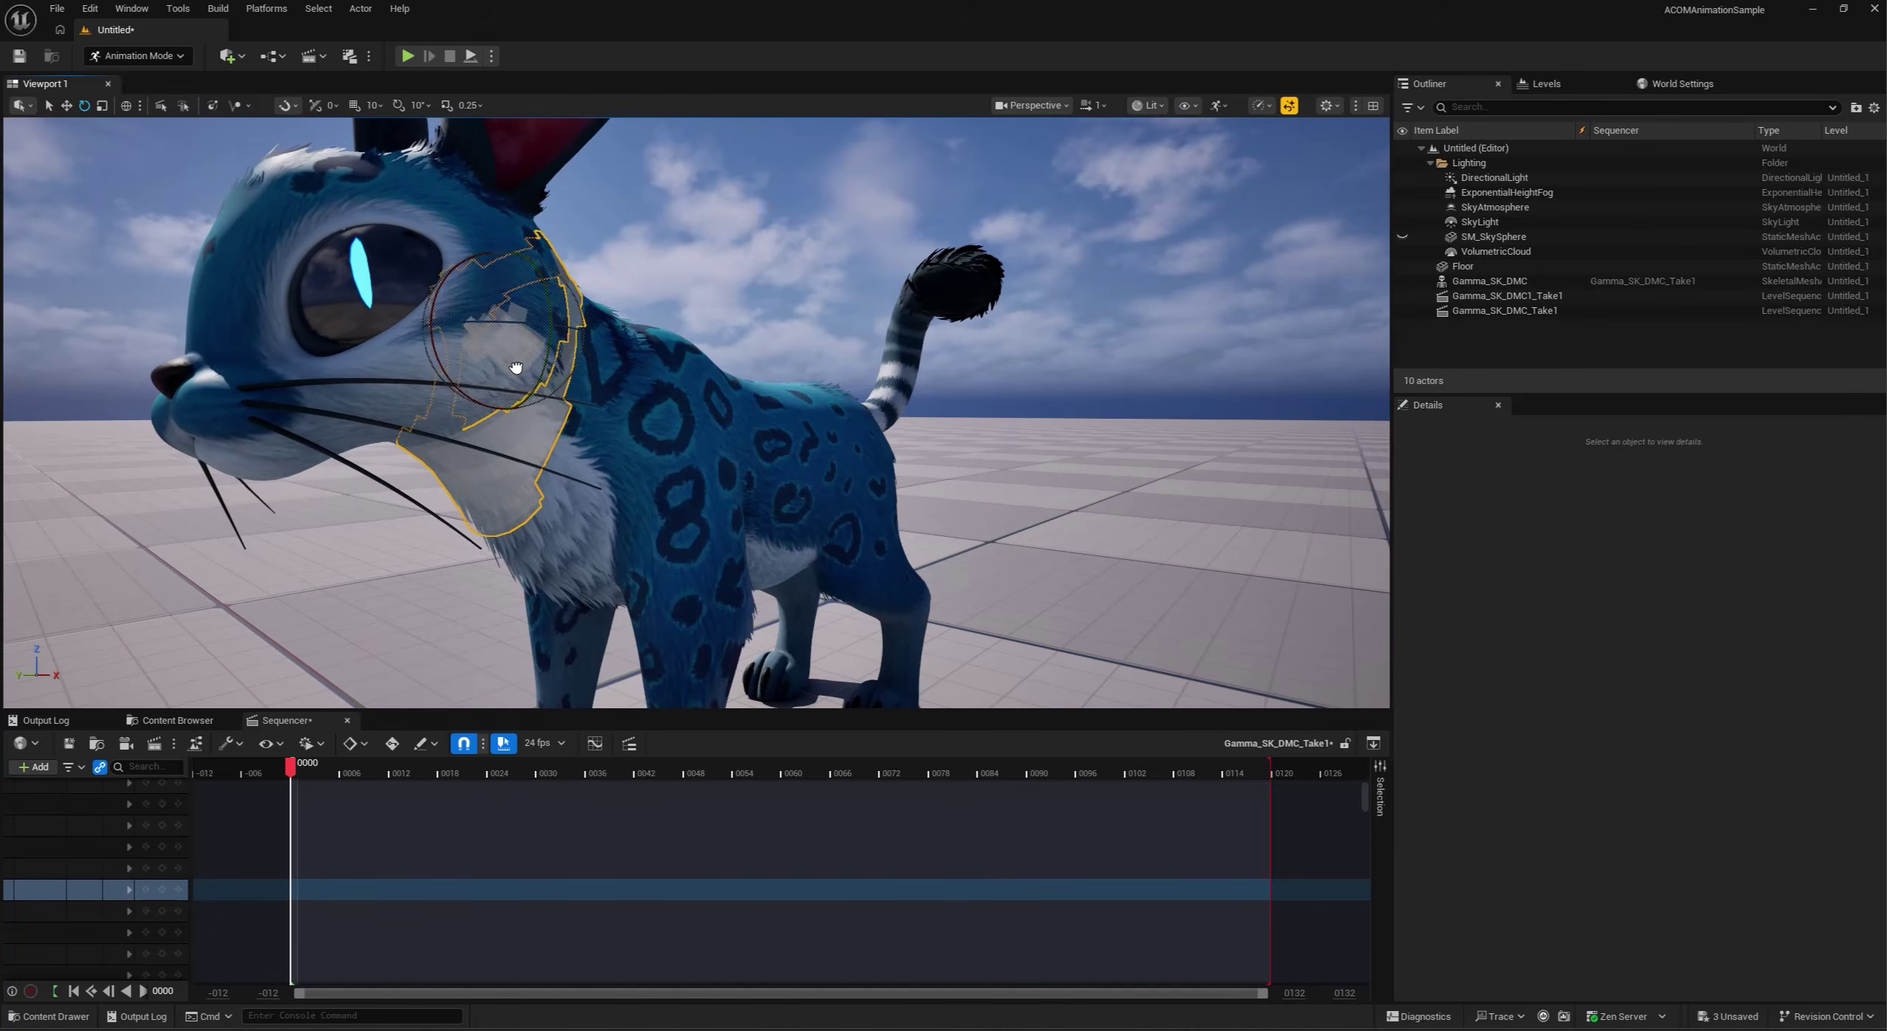
pyautogui.click(508, 369)
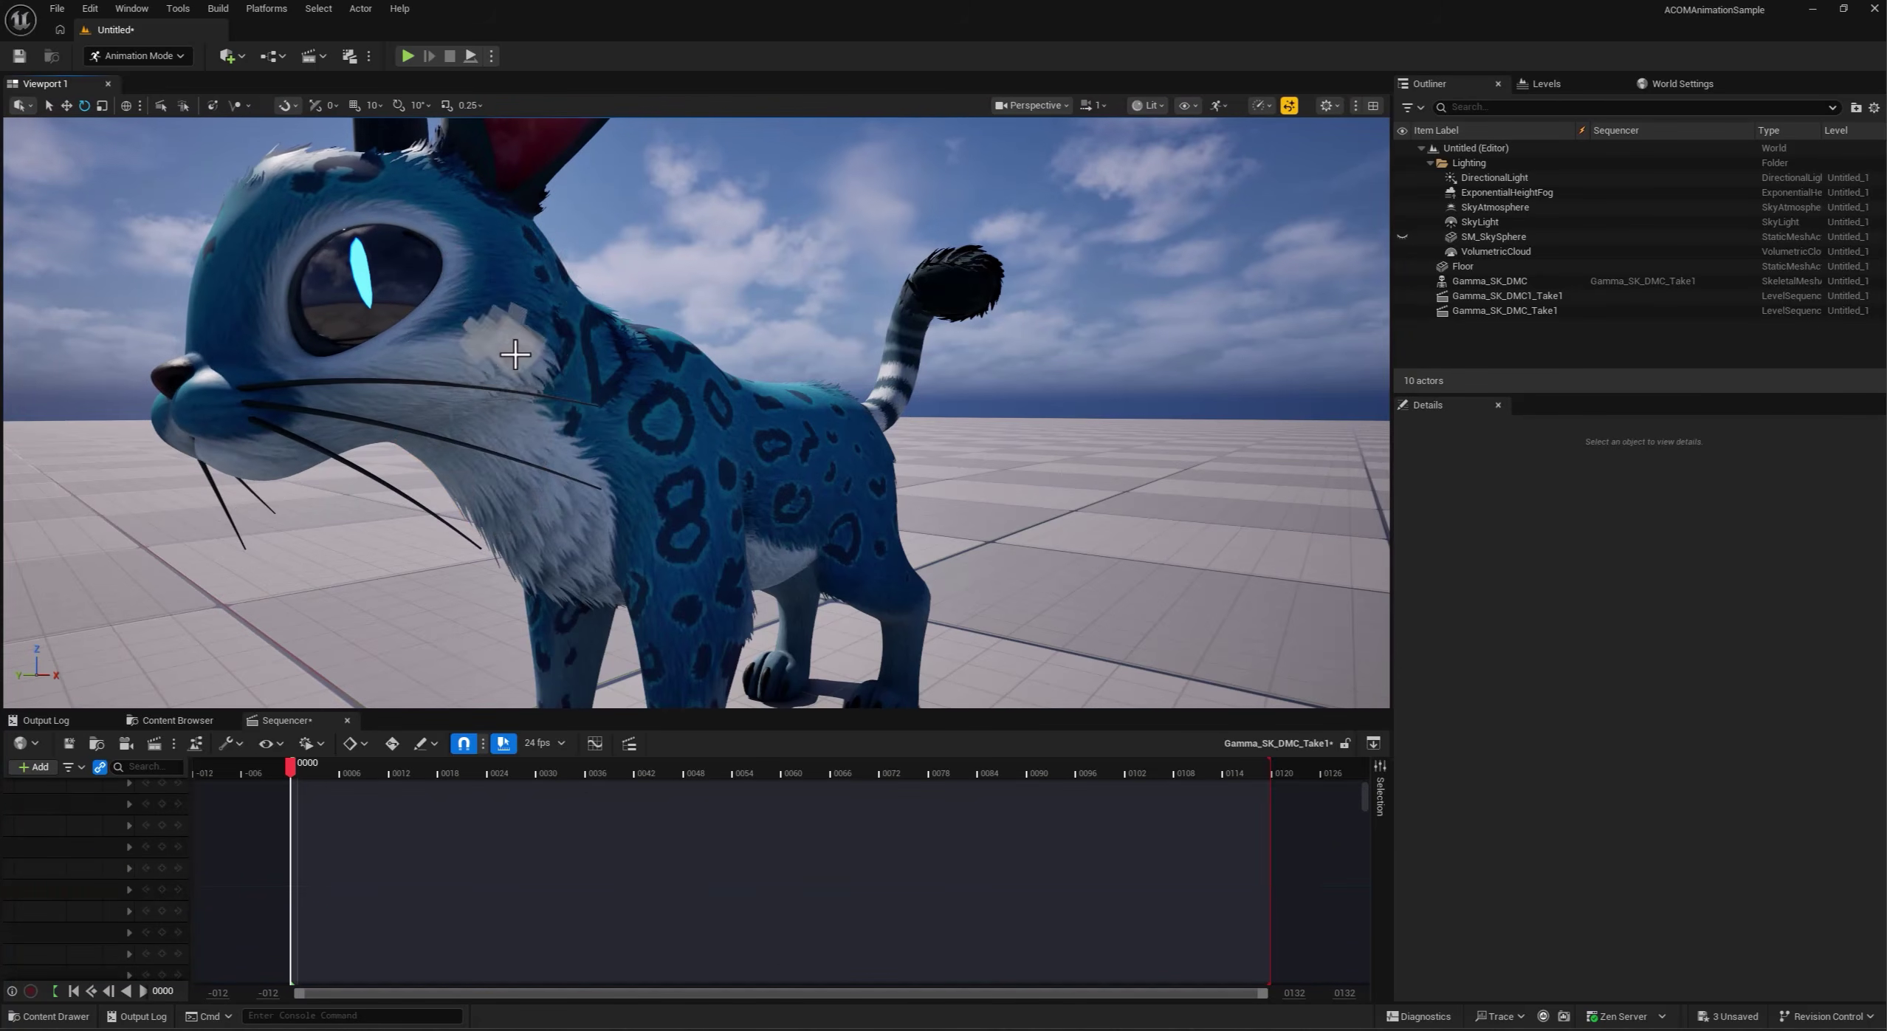
pyautogui.click(504, 432)
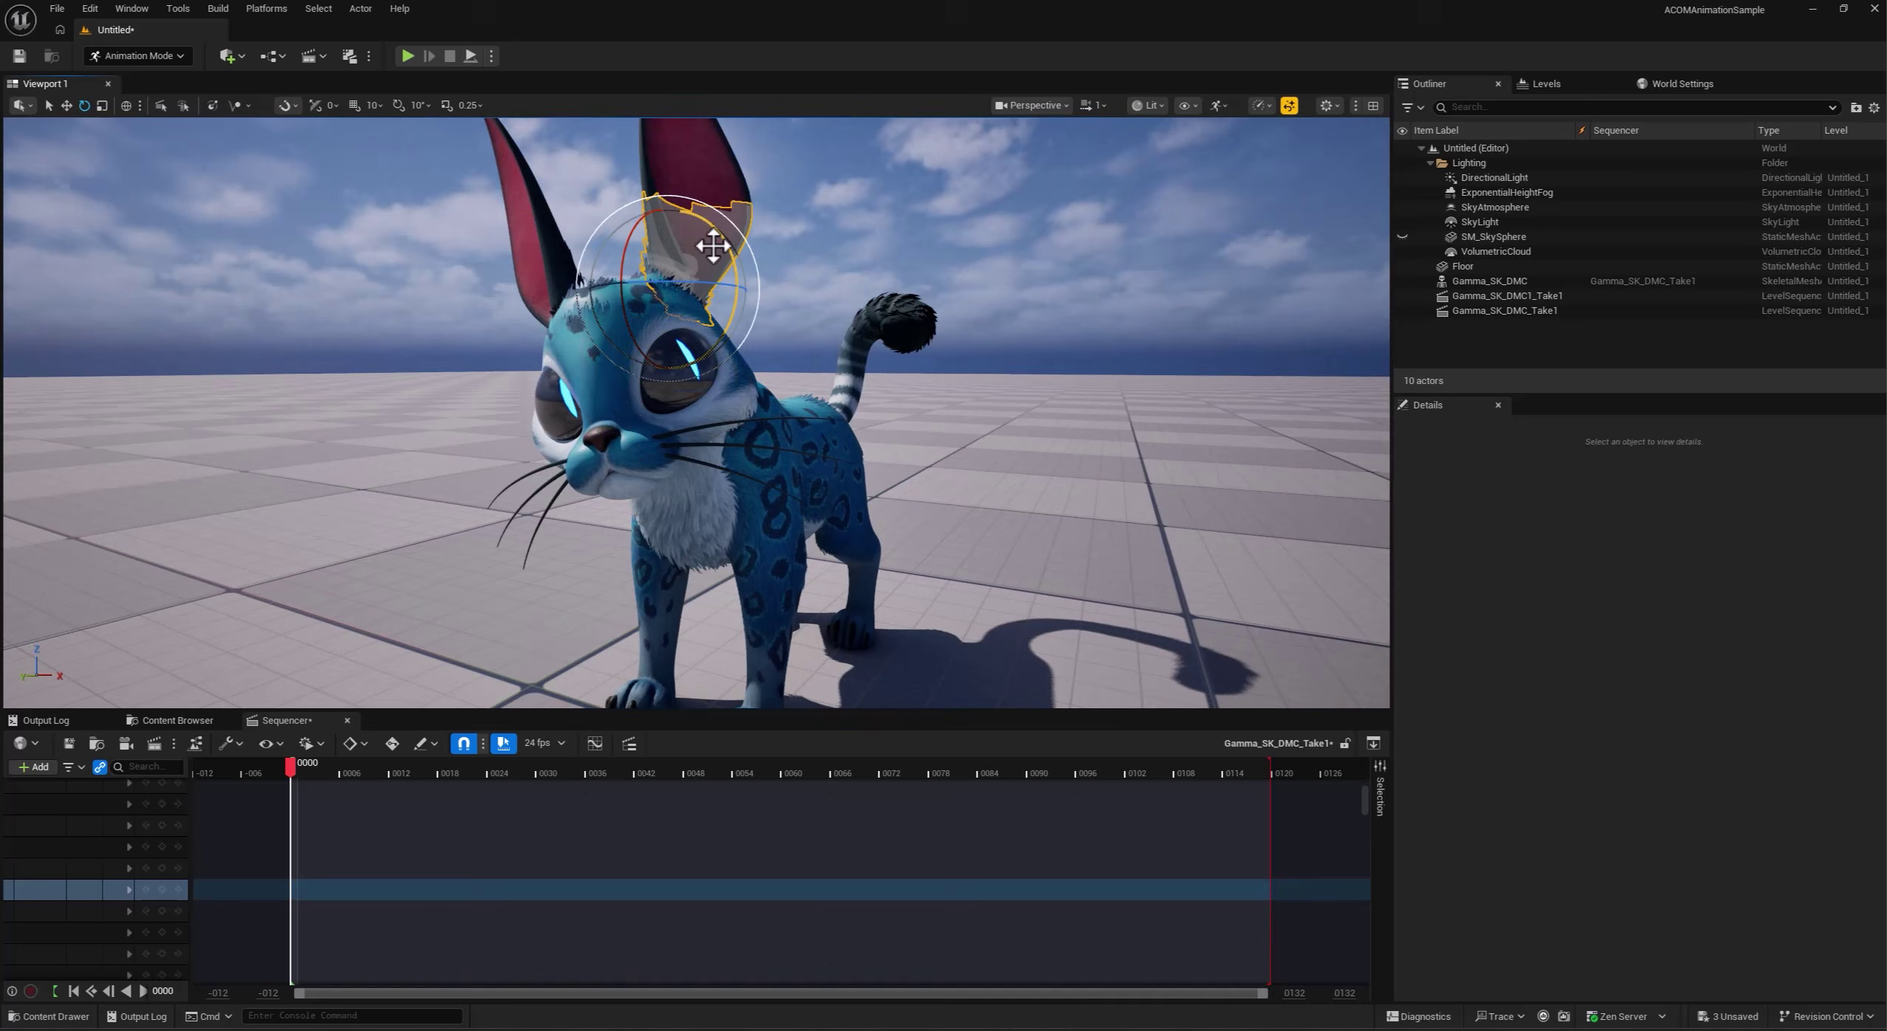
# Bend both ears with their mesh controls and rotate the torso controls to lower the front of the body.
pyautogui.click(700, 212)
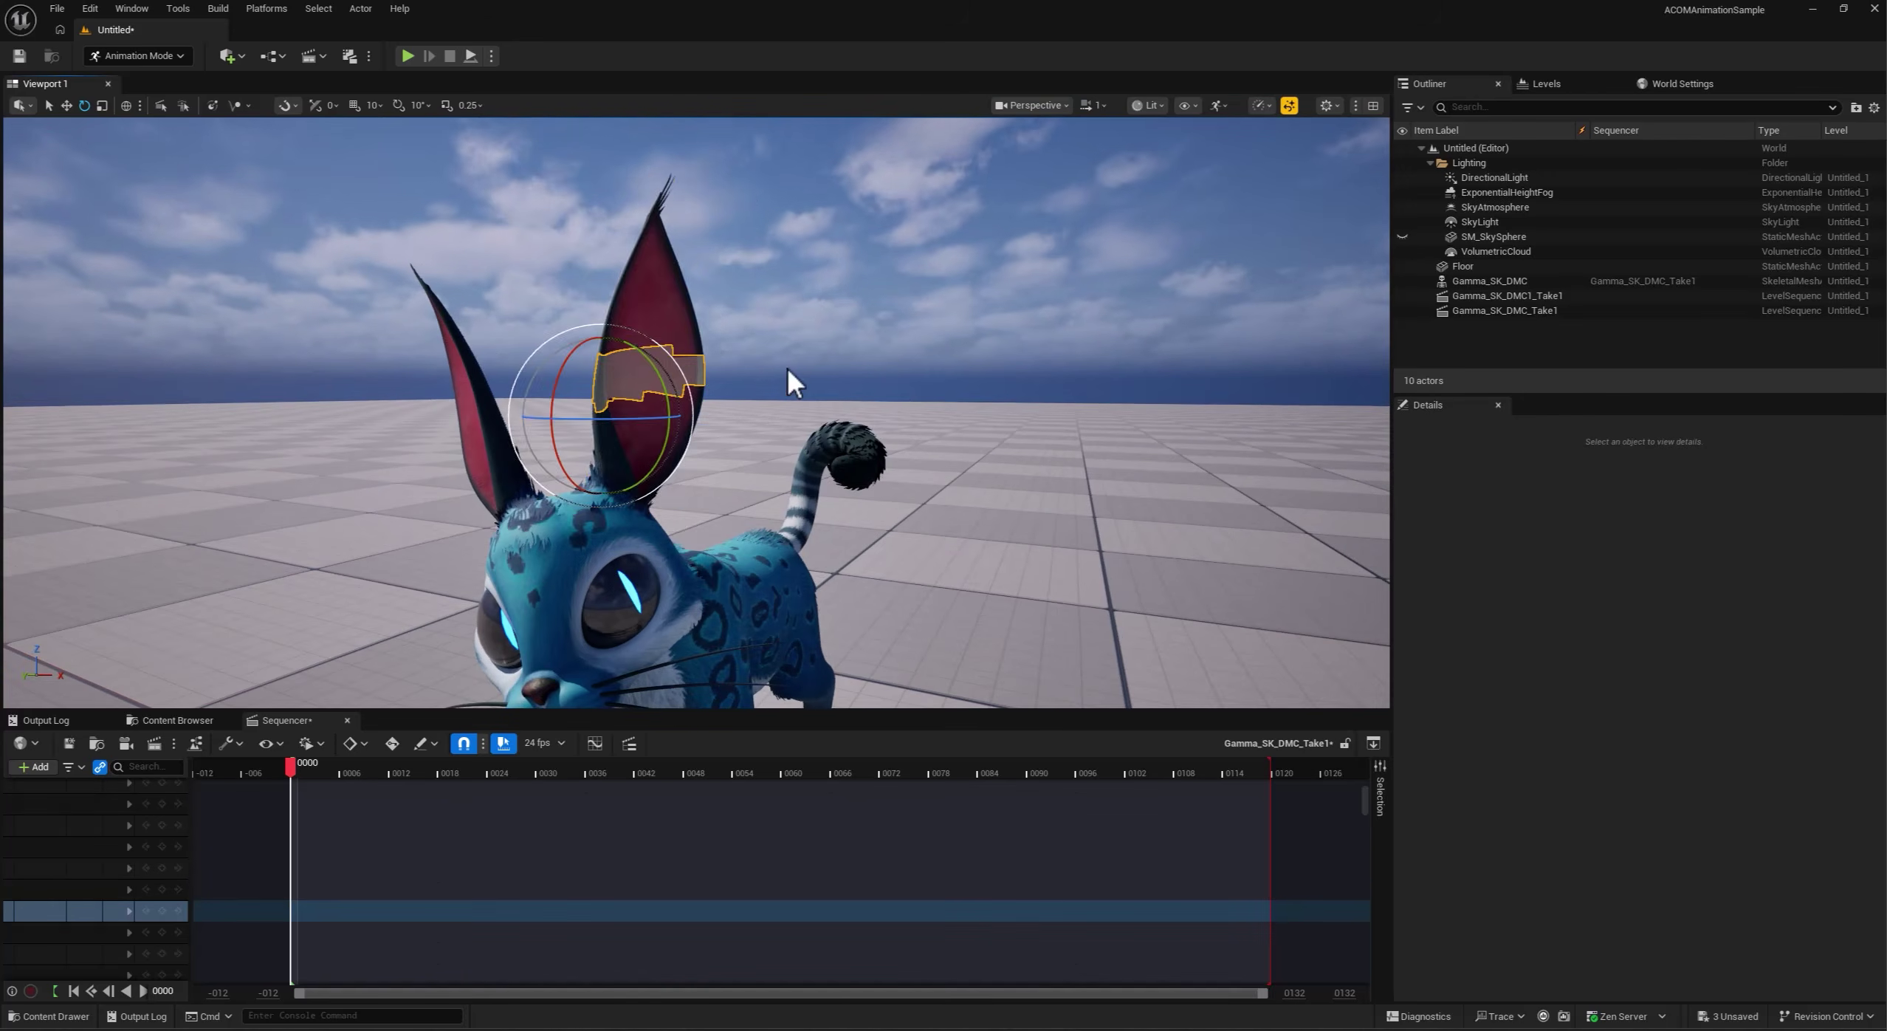
pyautogui.moveTo(569, 487); pyautogui.dragTo(583, 428)
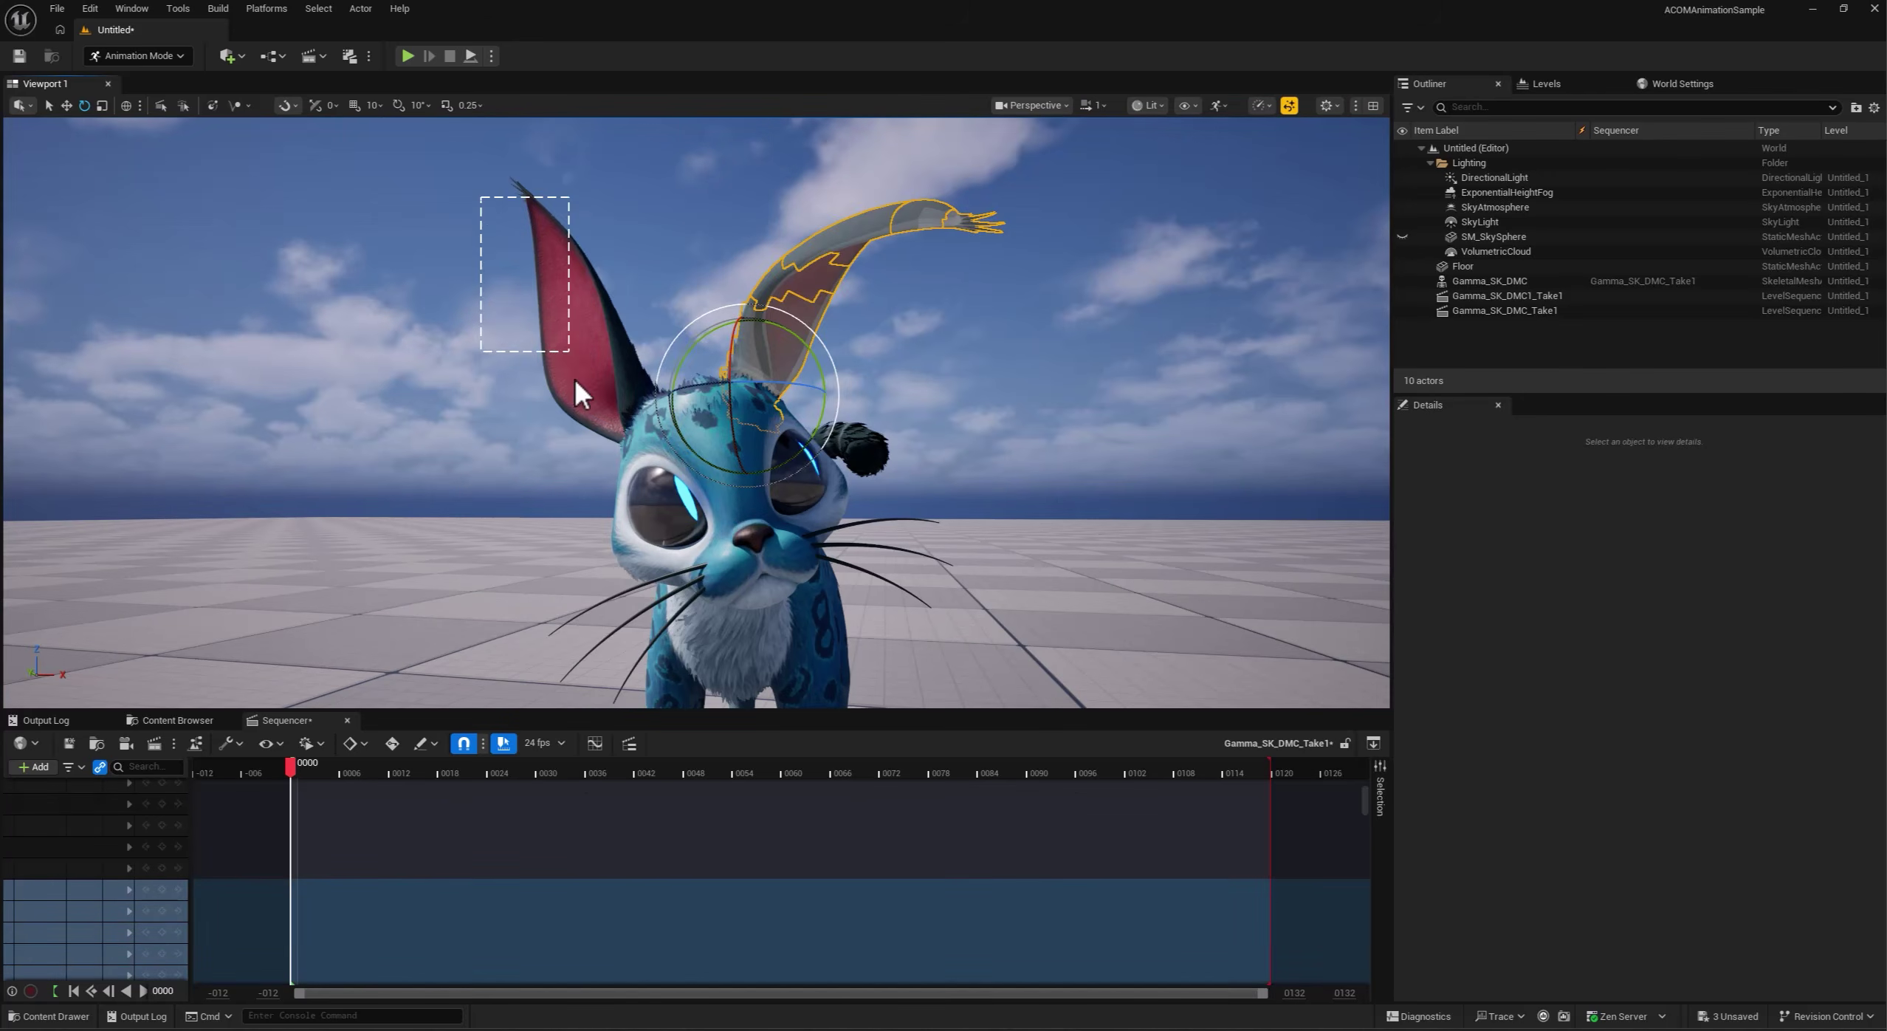
pyautogui.click(581, 384)
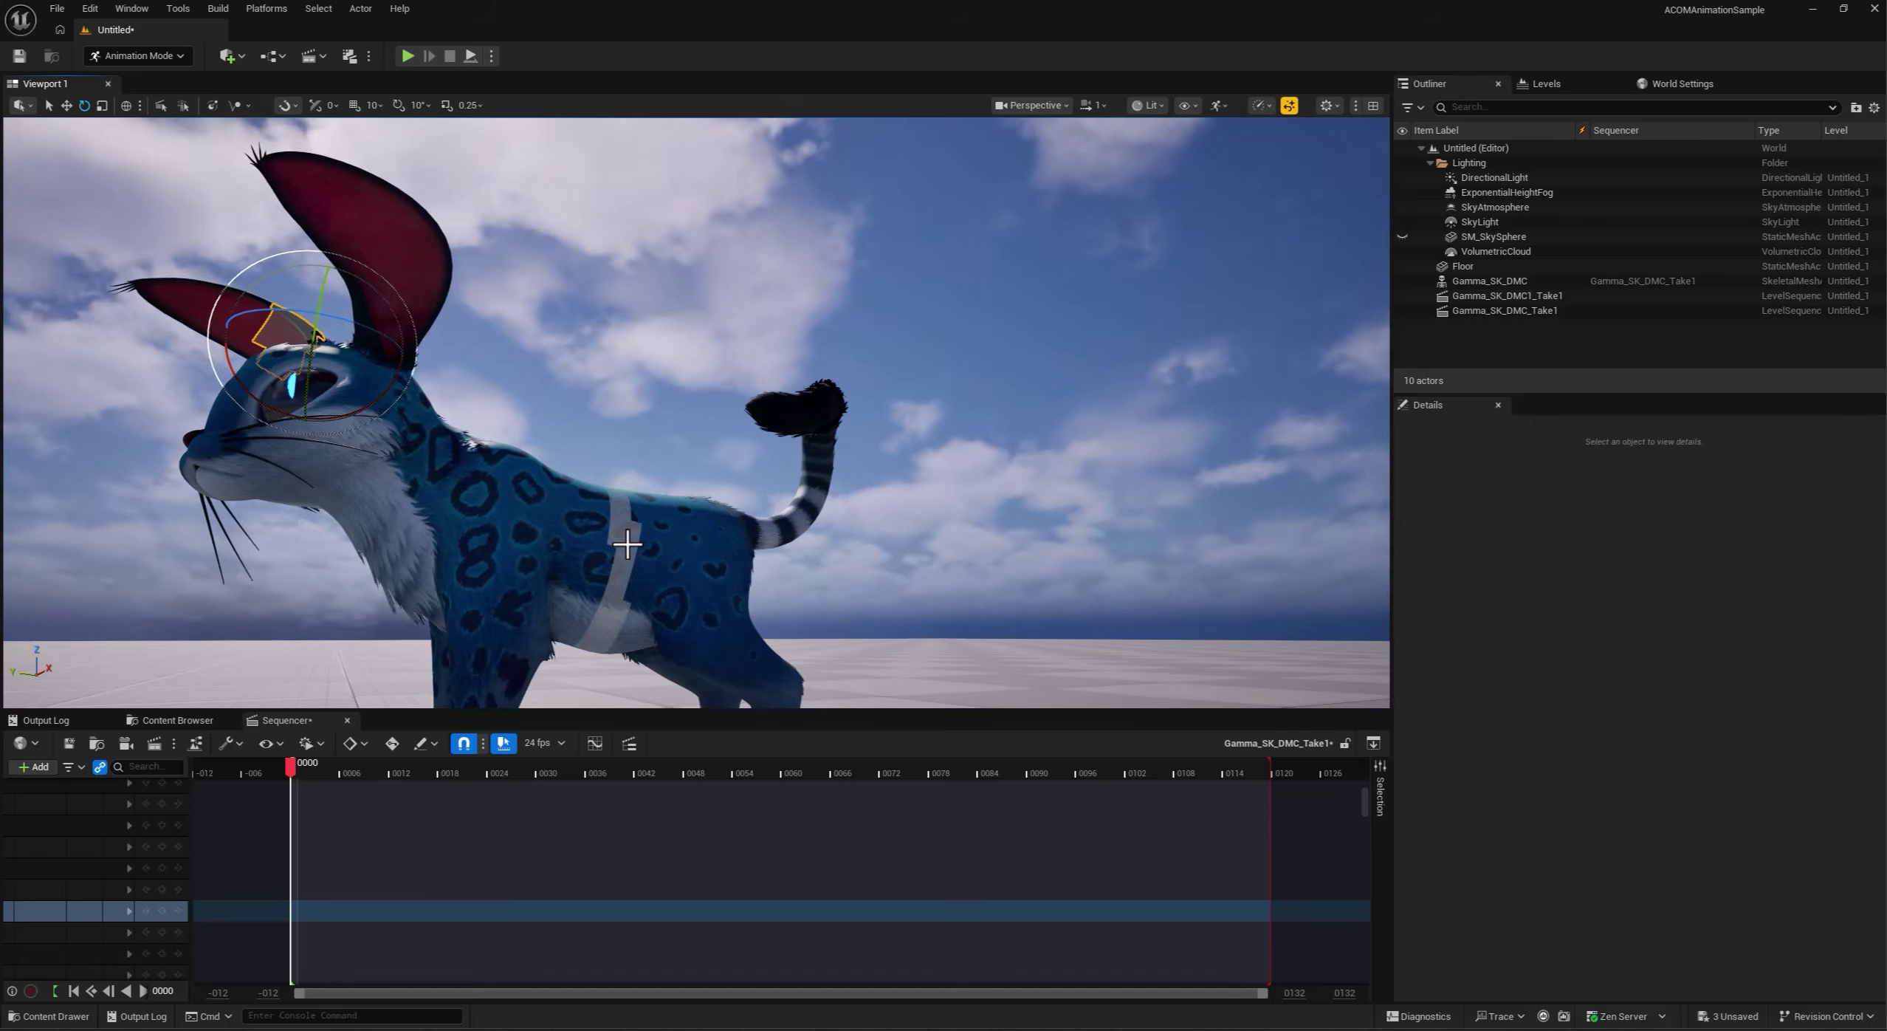
pyautogui.click(622, 521)
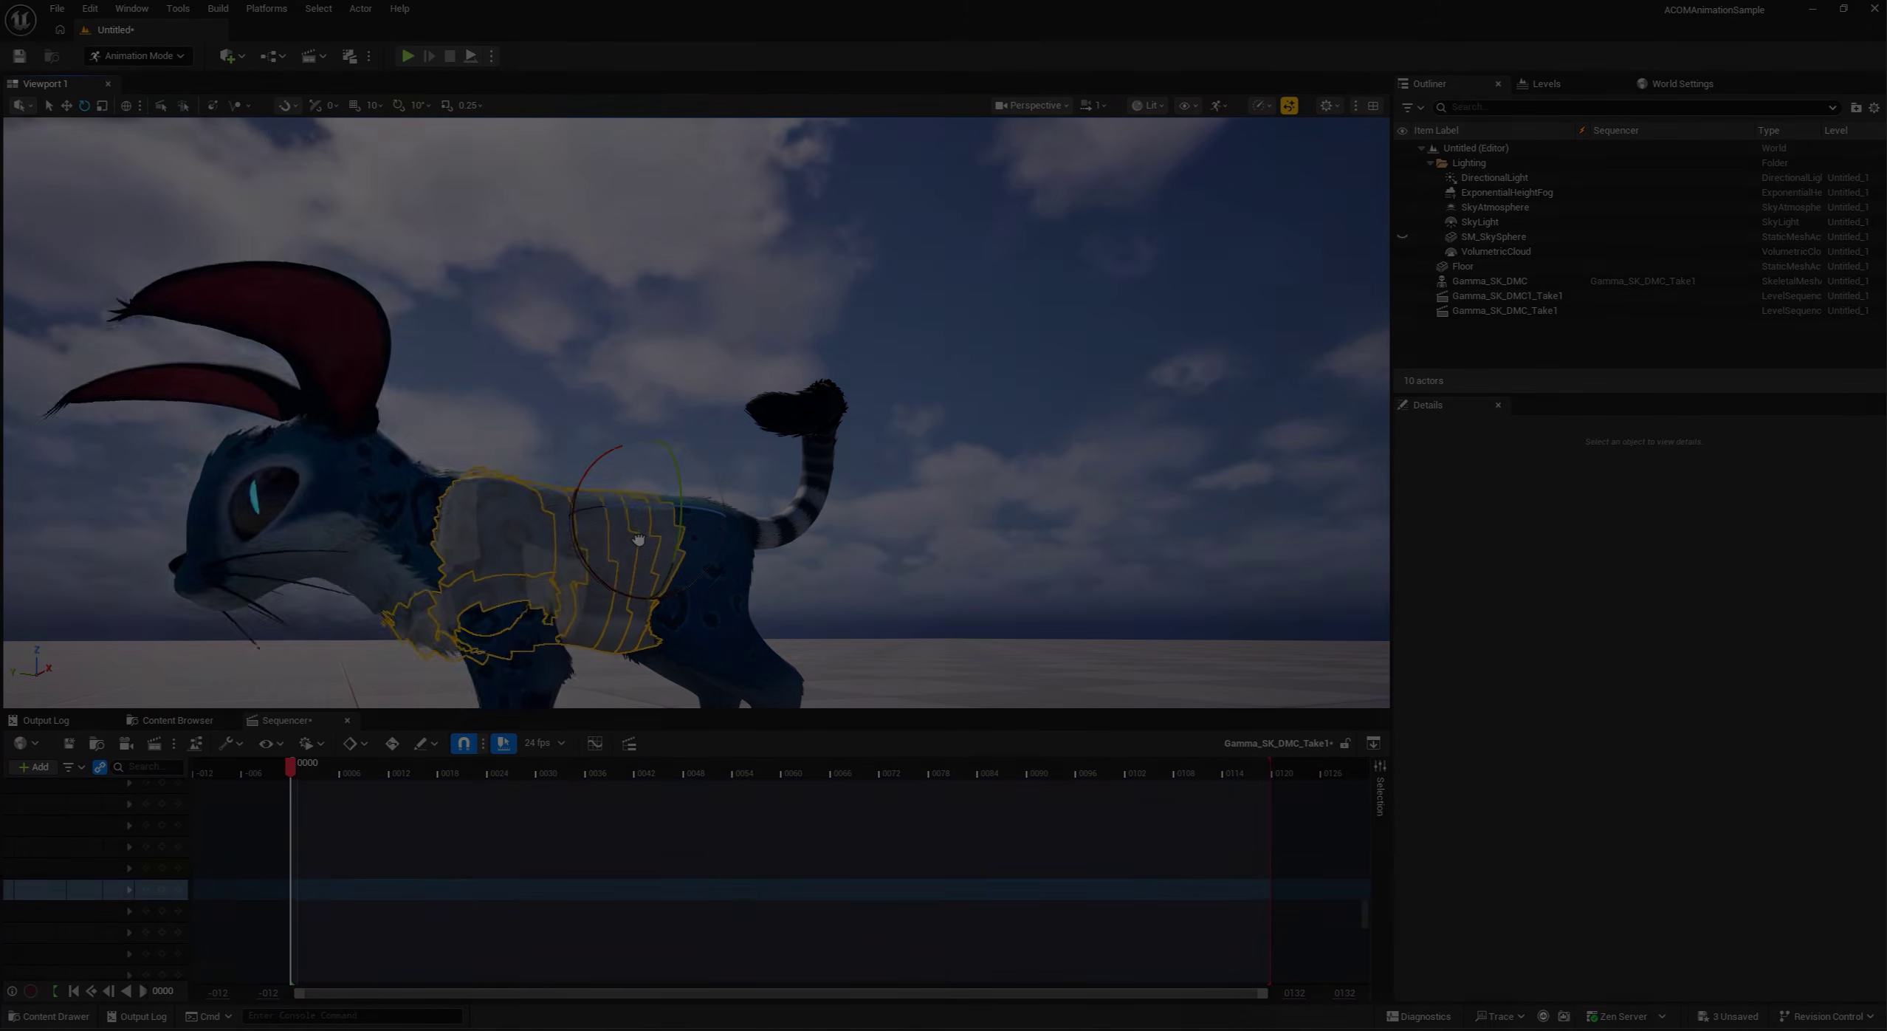